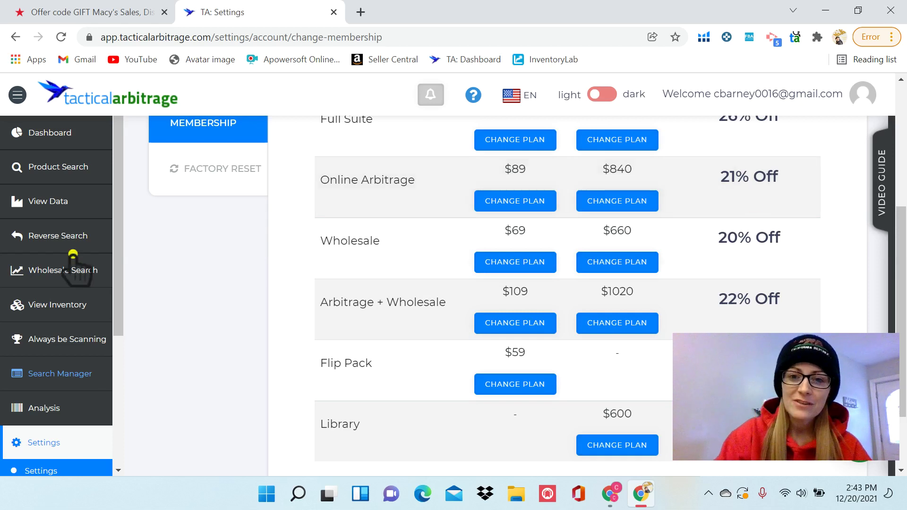
mouse_move(804, 363)
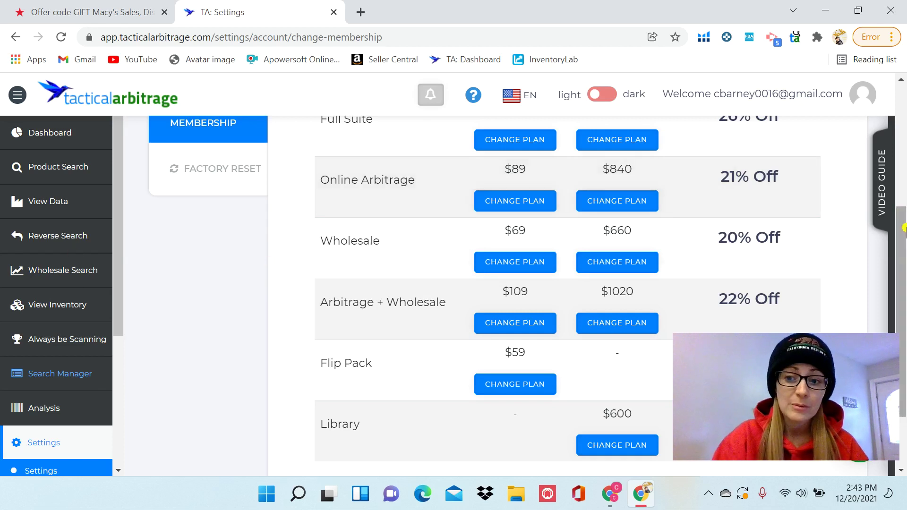
mouse_move(904, 228)
left_mouse_down()
mouse_move(904, 169)
mouse_move(904, 226)
left_mouse_up()
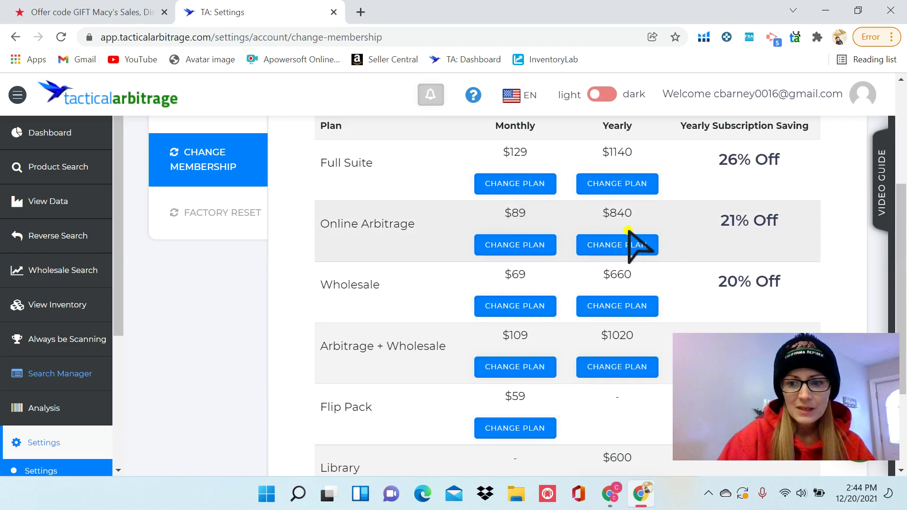
- Open Amazon in a new browser tab and search the store for "pasta"
left_click(361, 12)
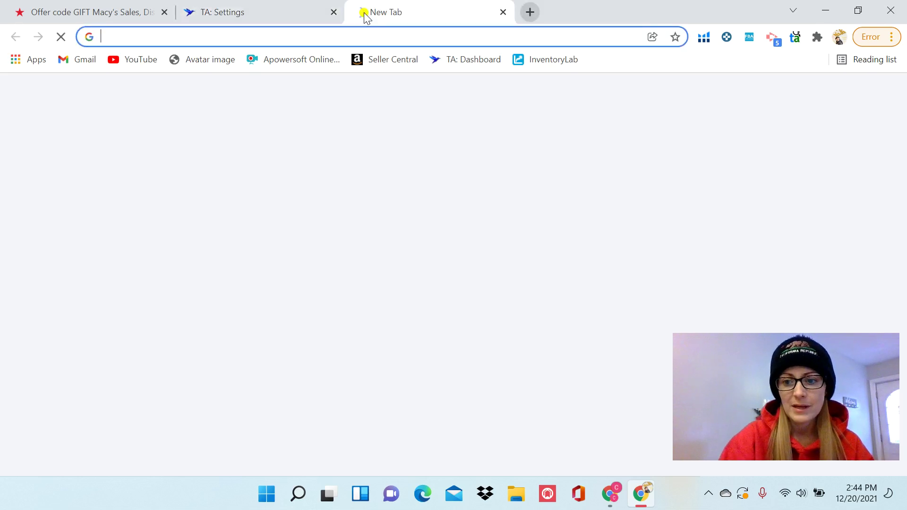
type("ama")
key("Return")
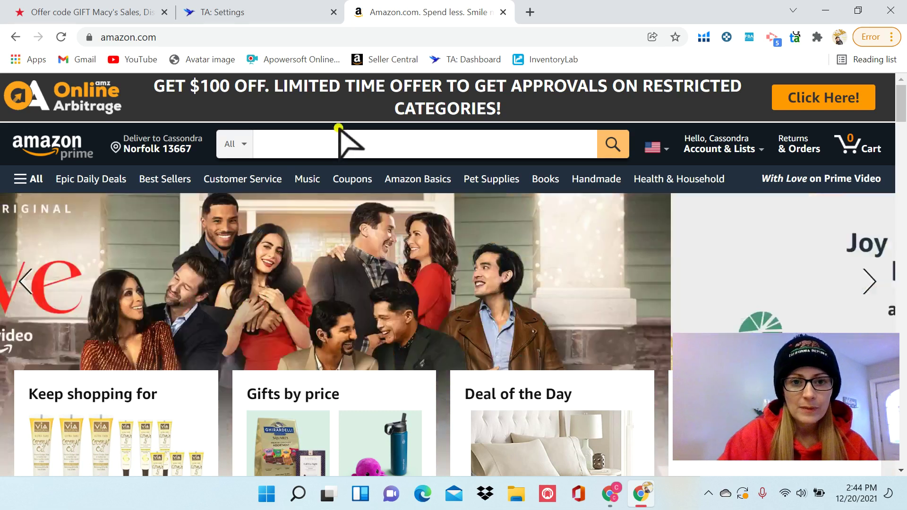
left_click(338, 144)
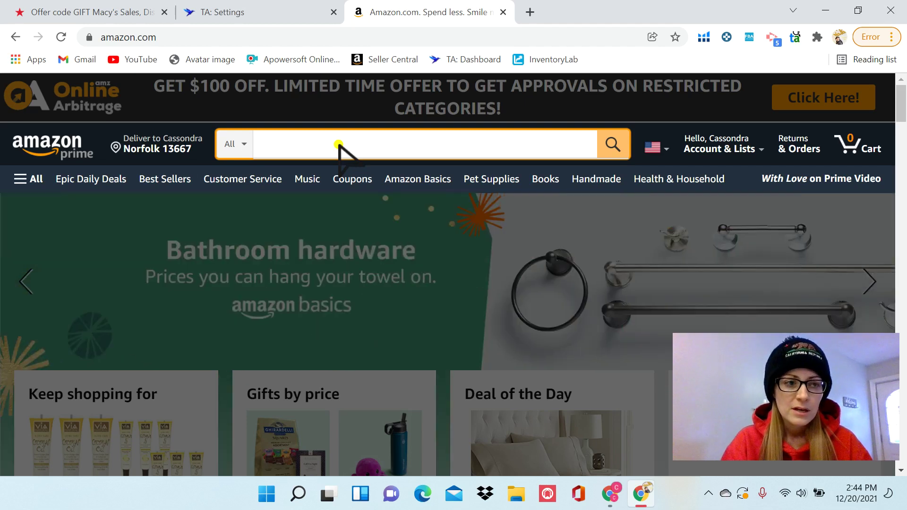
type("pasta")
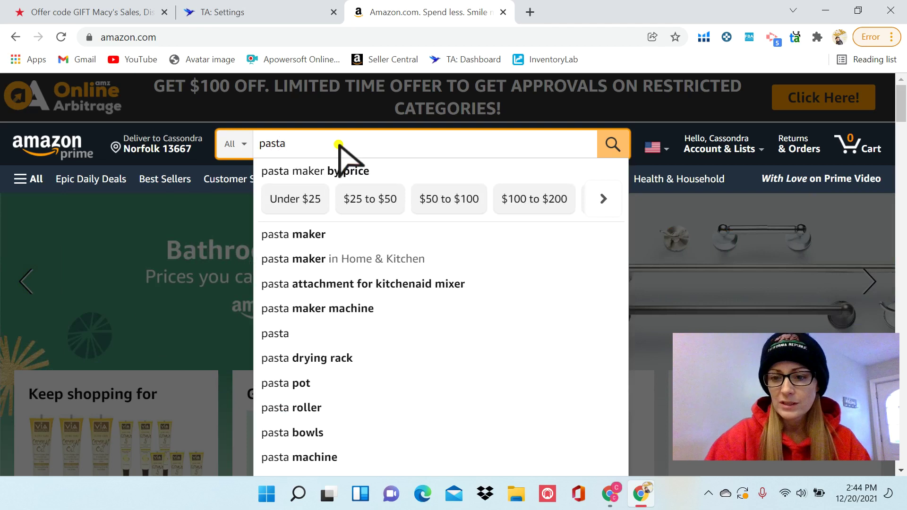
key("Return")
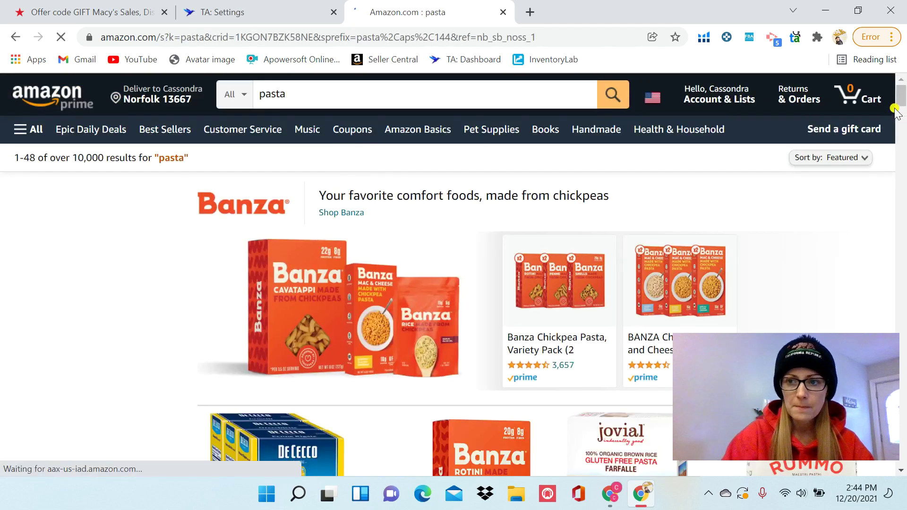
- Browse the pasta results and examine sales ranks, seller counts, pack sizes and ratings, especially for the Barilla Farfalle 16 oz and its neighbouring listings
mouse_move(904, 100)
left_mouse_down()
mouse_move(903, 117)
mouse_move(904, 109)
left_mouse_up()
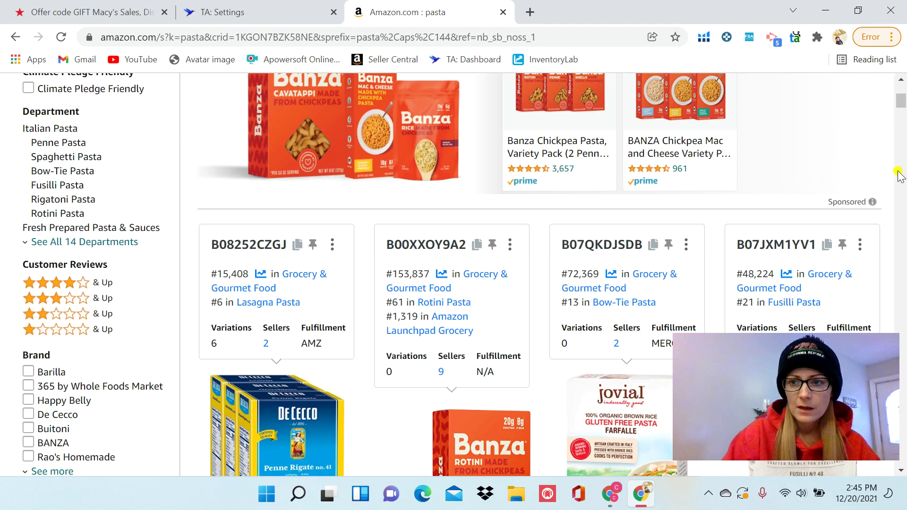
left_click_drag(903, 103, 903, 133)
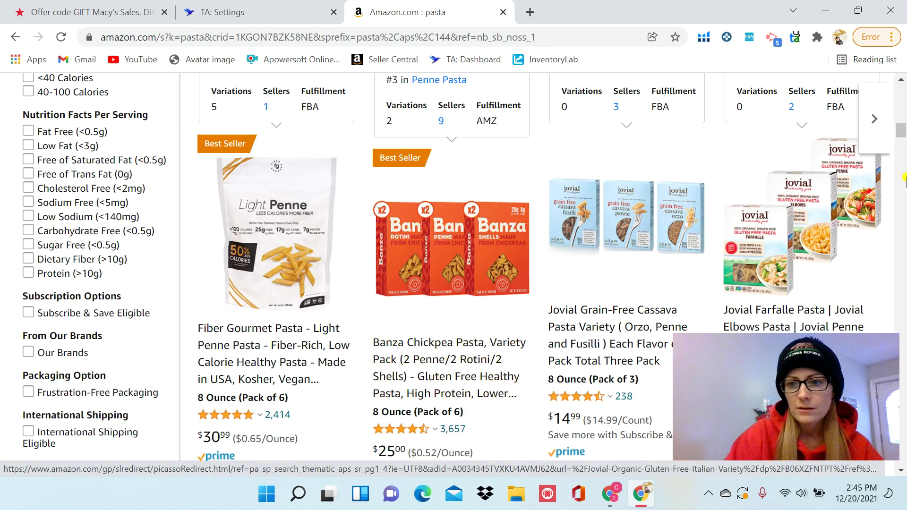
left_click_drag(901, 135, 904, 198)
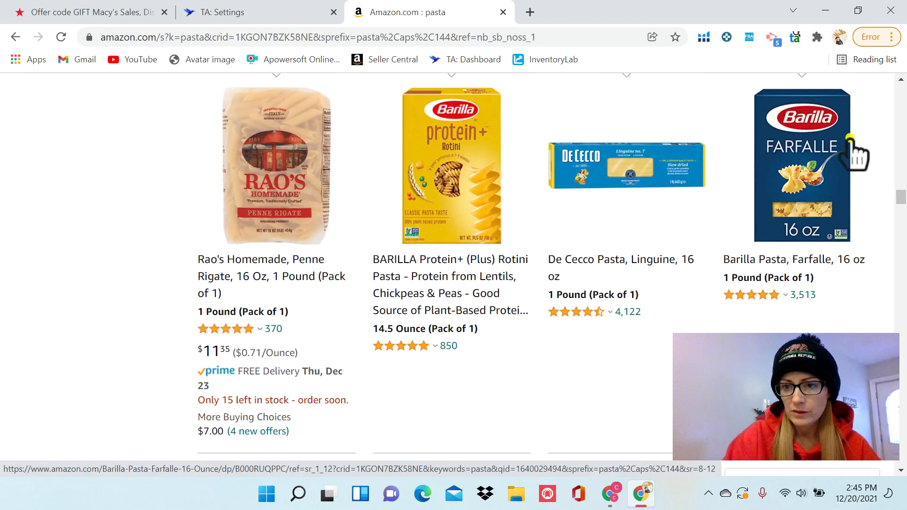
left_click(750, 293)
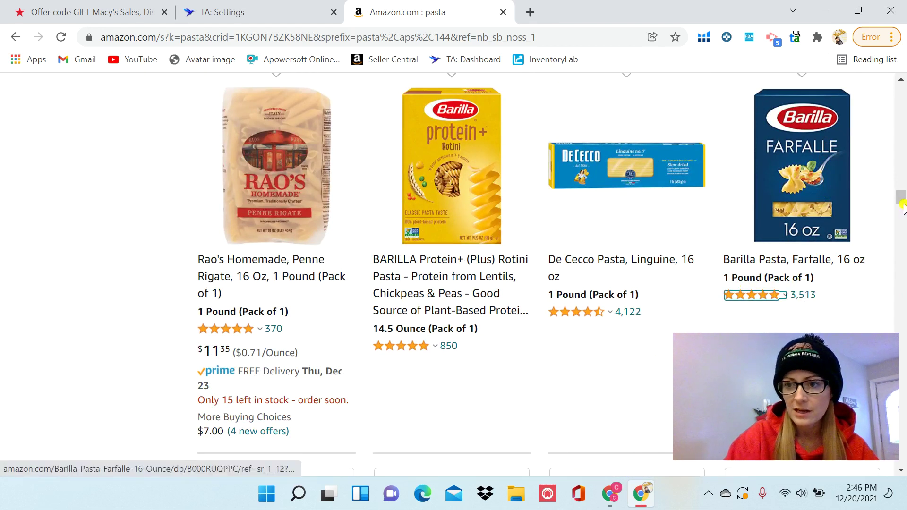
scroll(903, 203, "up", 5)
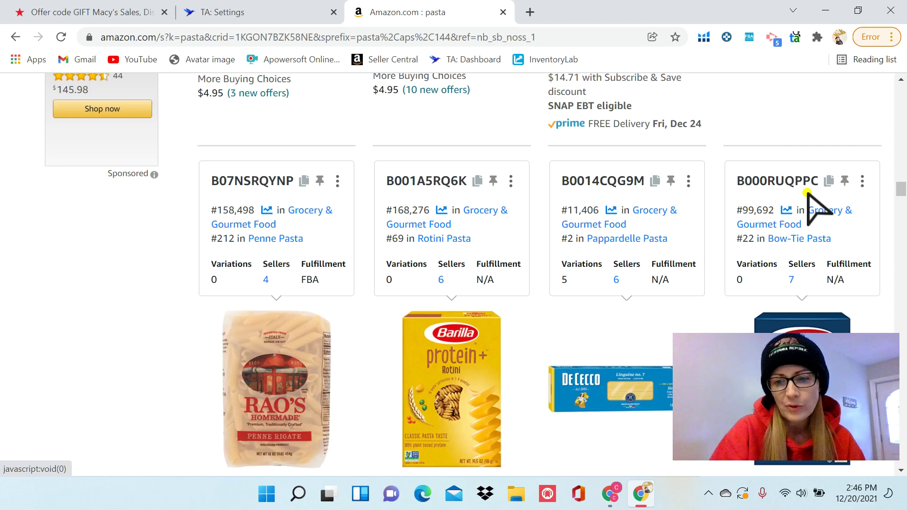
left_click_drag(901, 190, 903, 202)
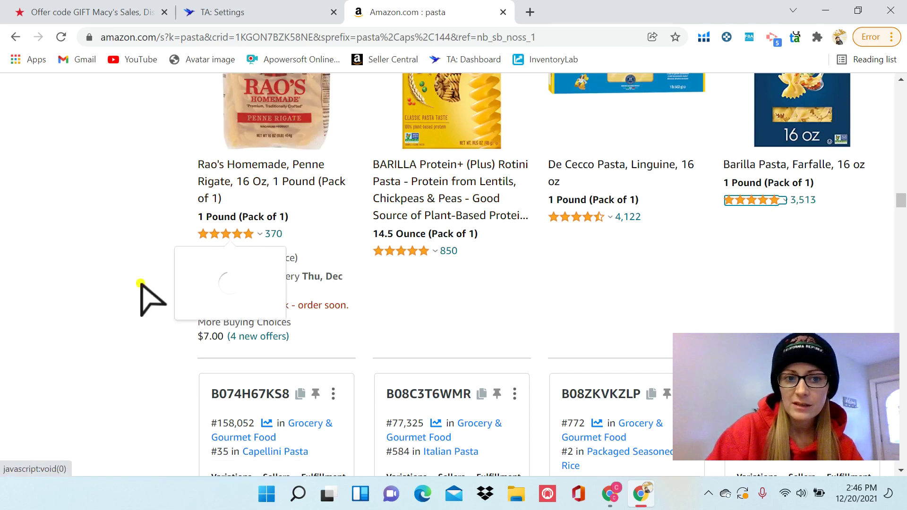
mouse_move(242, 233)
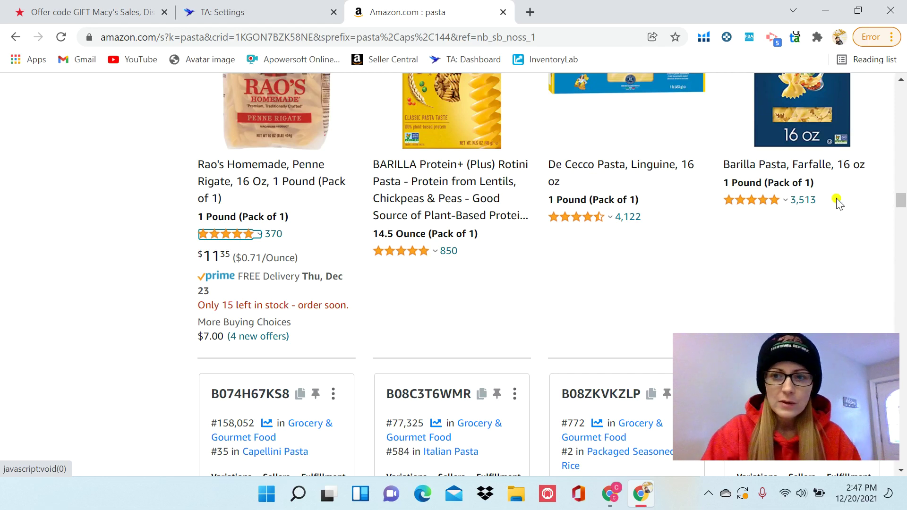
left_click_drag(903, 199, 903, 196)
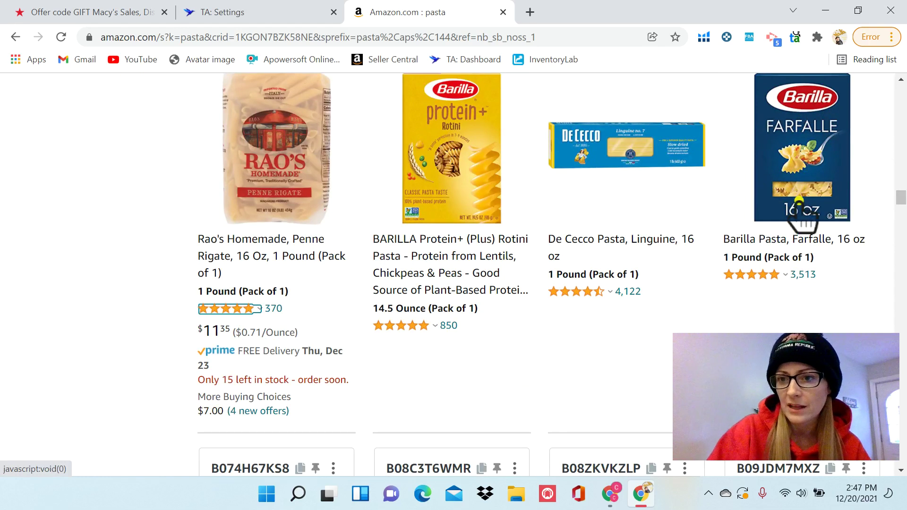
- Replace the Amazon search with "barilla farfalle 1 lb" and run it
left_click_drag(900, 205, 900, 92)
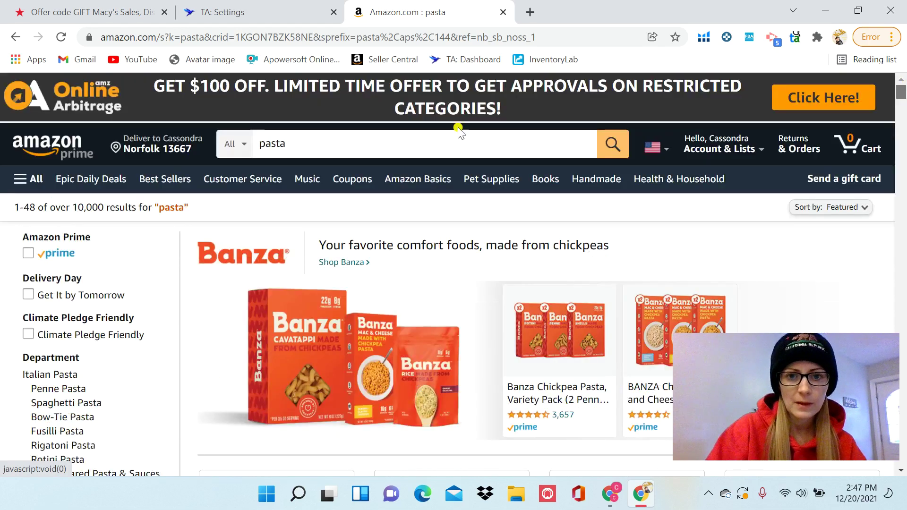
left_click(406, 143)
type("barill")
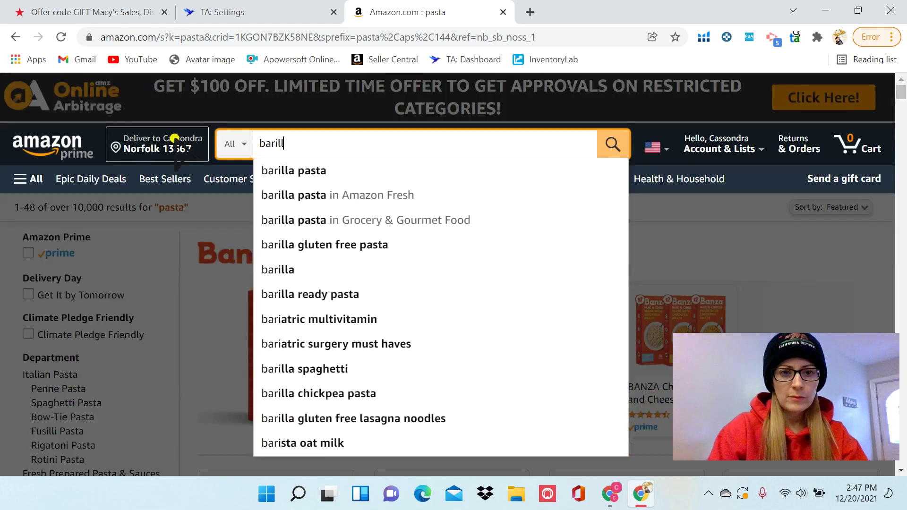
type("a farfalle 1")
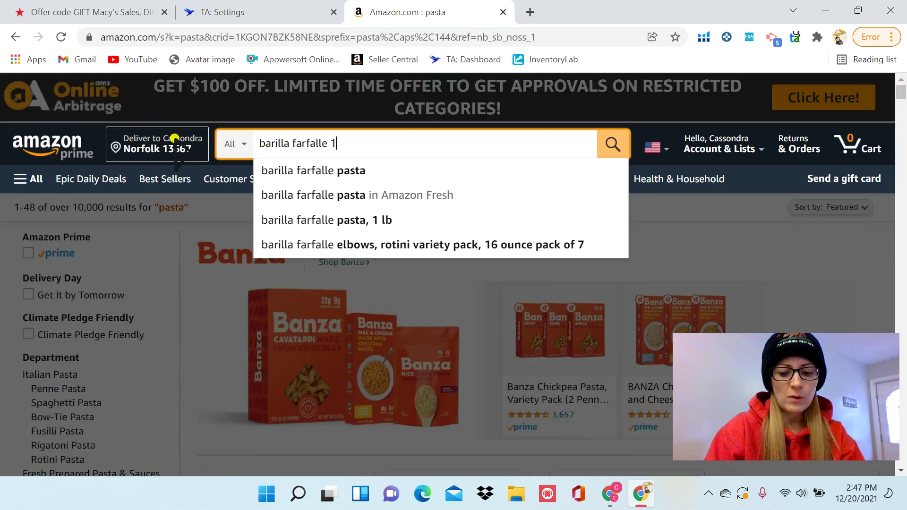
type(" lb")
key("Return")
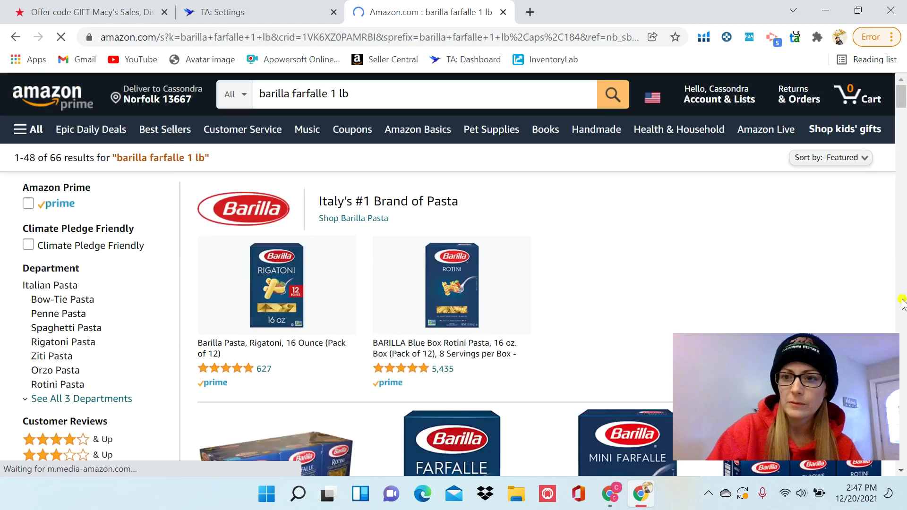
- Find the Barilla Ditalini 1 Pound (Pack of 2) listing in the results and open its product page
left_click_drag(900, 86, 903, 119)
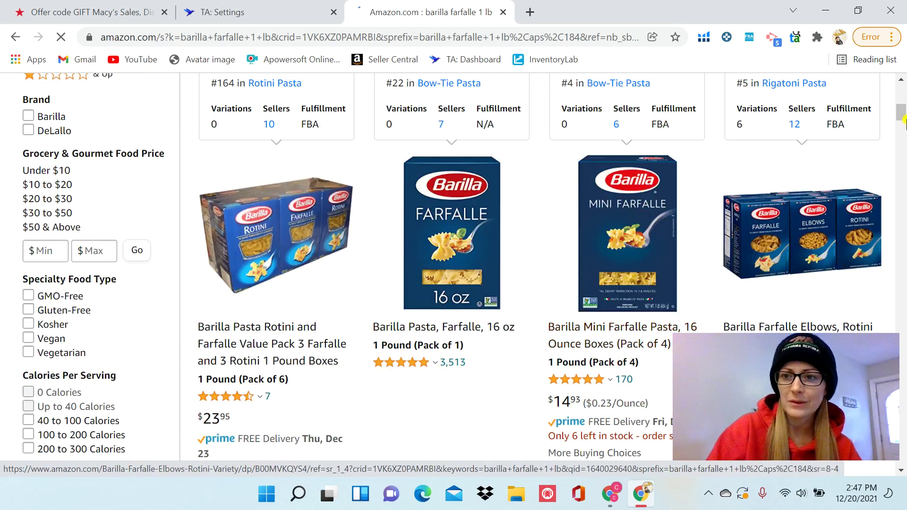
left_click_drag(903, 115, 904, 134)
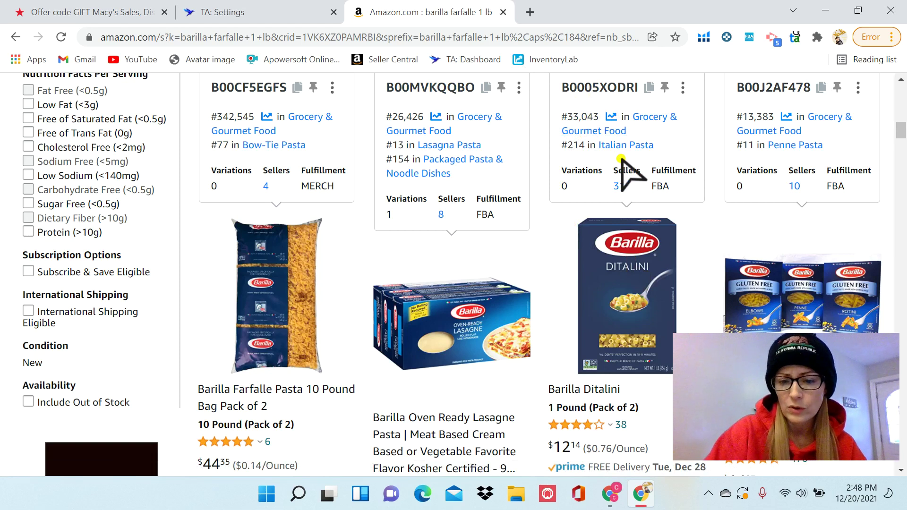
left_click(618, 263)
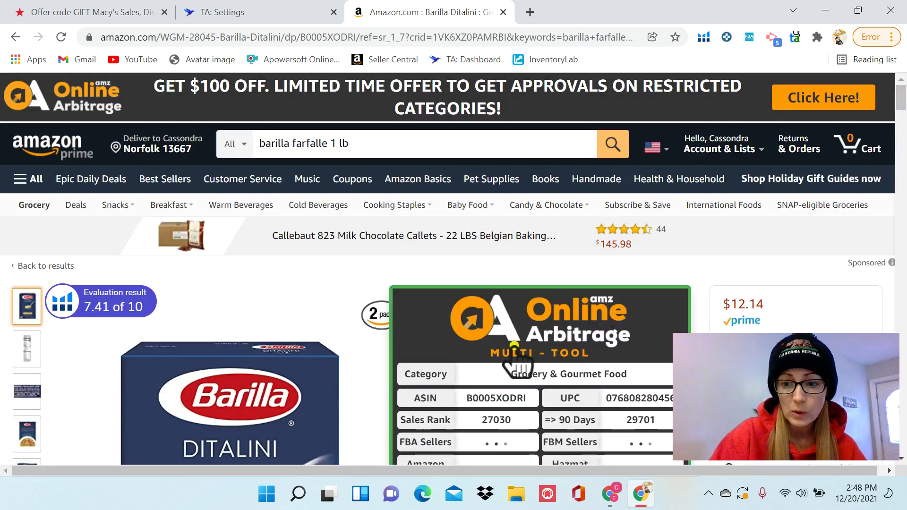
- Examine the Barilla Ditalini page's Multi-Tool data: sales rank, FBA and FBM sellers, hazmat status, FBA calculator and selling limitations
scroll(903, 92, "down", 5)
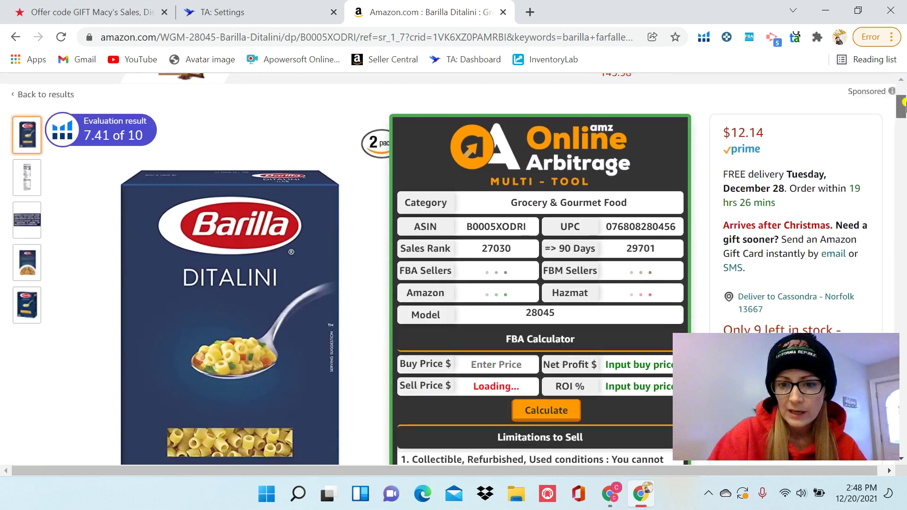
mouse_move(587, 201)
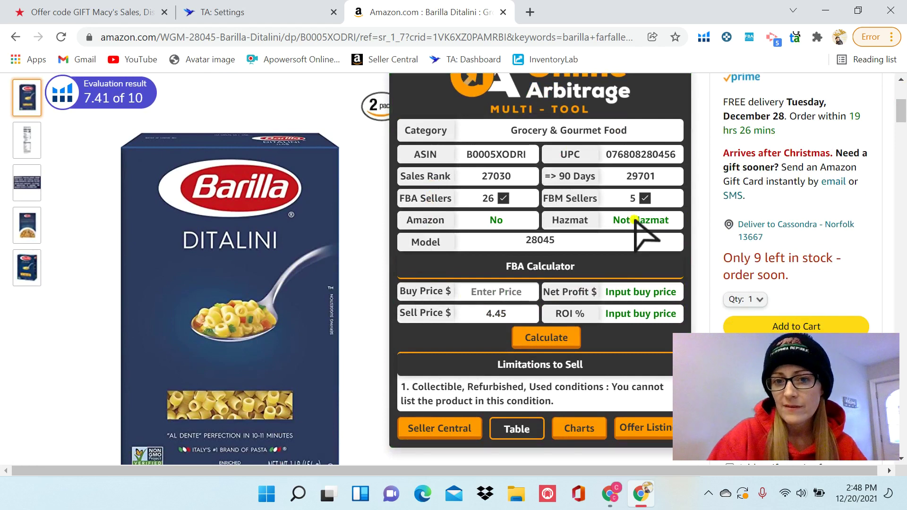
mouse_move(561, 263)
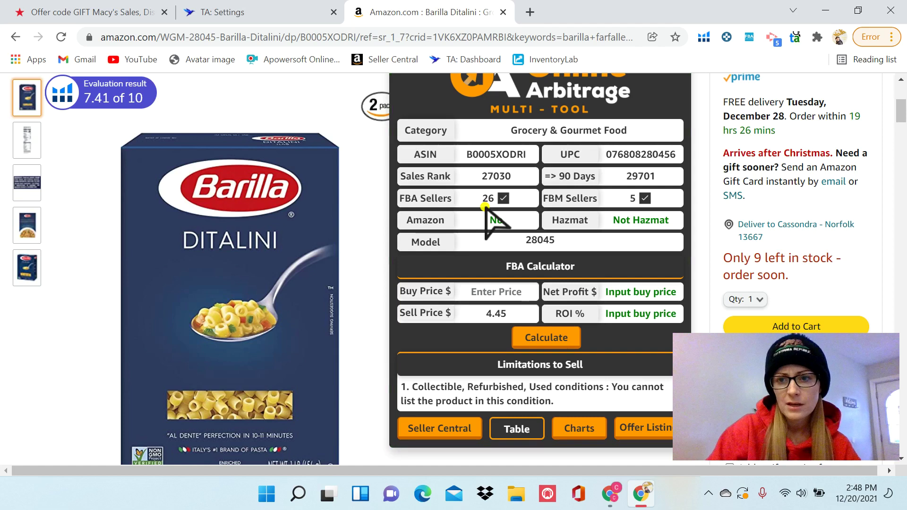
left_click_drag(903, 120, 903, 111)
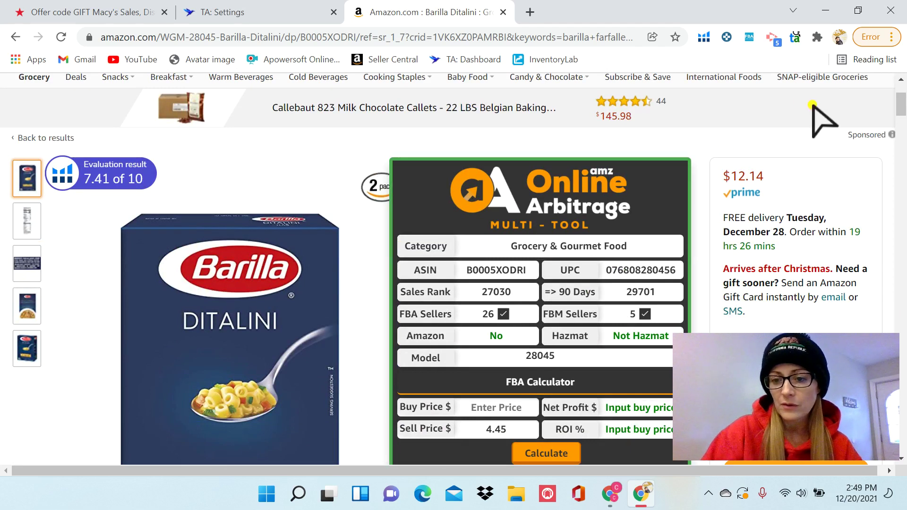
scroll(903, 124, "down", 3)
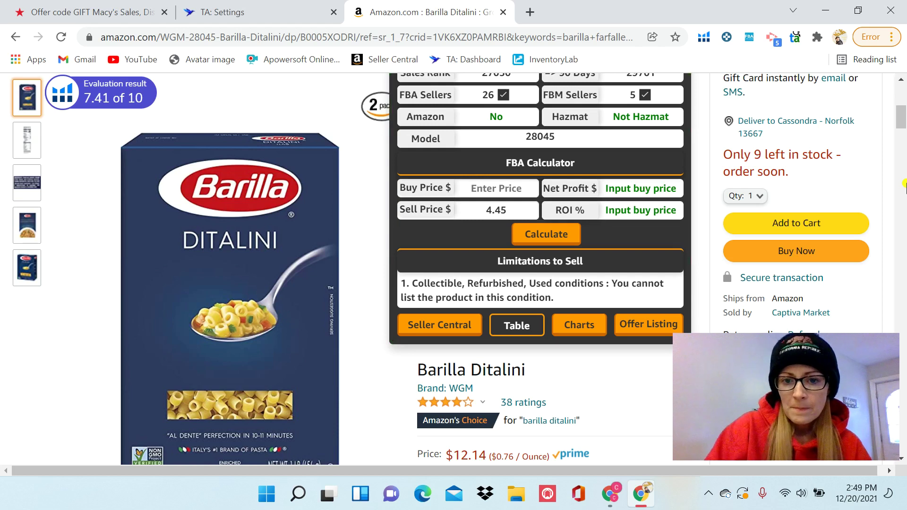
scroll(901, 125, "down", 1)
left_click_drag(900, 123, 901, 123)
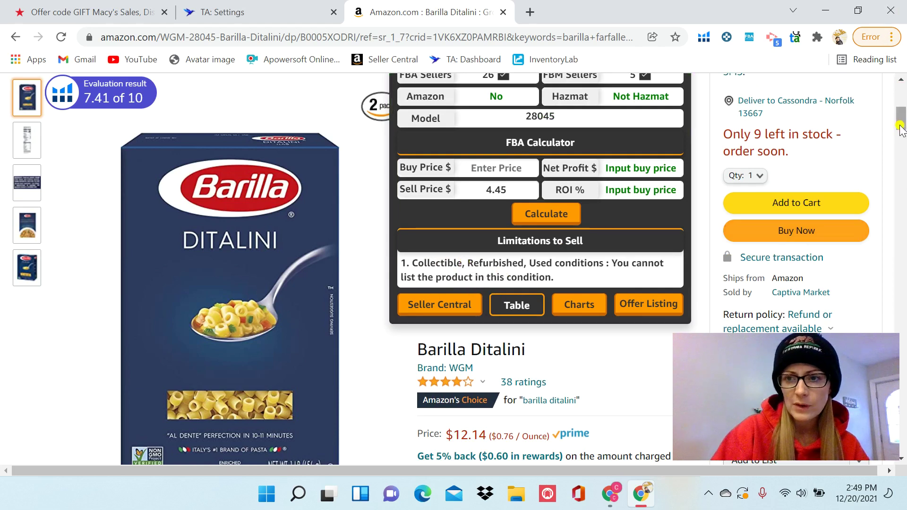
- Copy the Barilla Ditalini ASIN, B0005XODRI, from the product details beside the Sales Estimator
left_click_drag(901, 128, 901, 204)
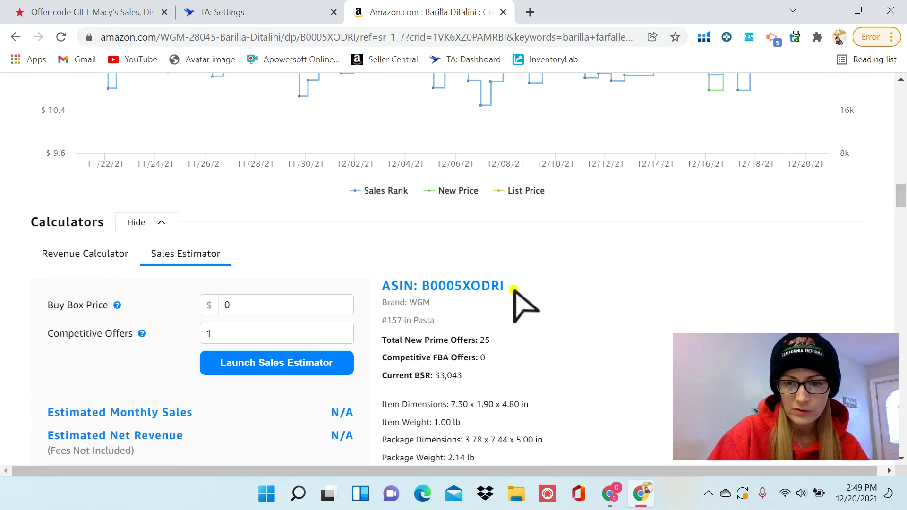
left_click_drag(513, 290, 425, 286)
key("ctrl+c")
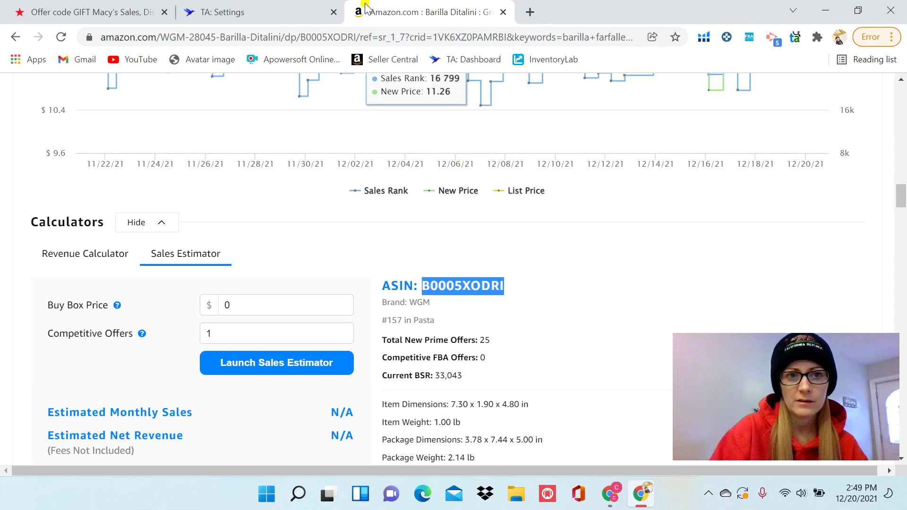
- Switch to Tactical Arbitrage, open the Tactical Edge analysis and fetch the product information for the copied ASIN B0005XODRI
left_click(273, 14)
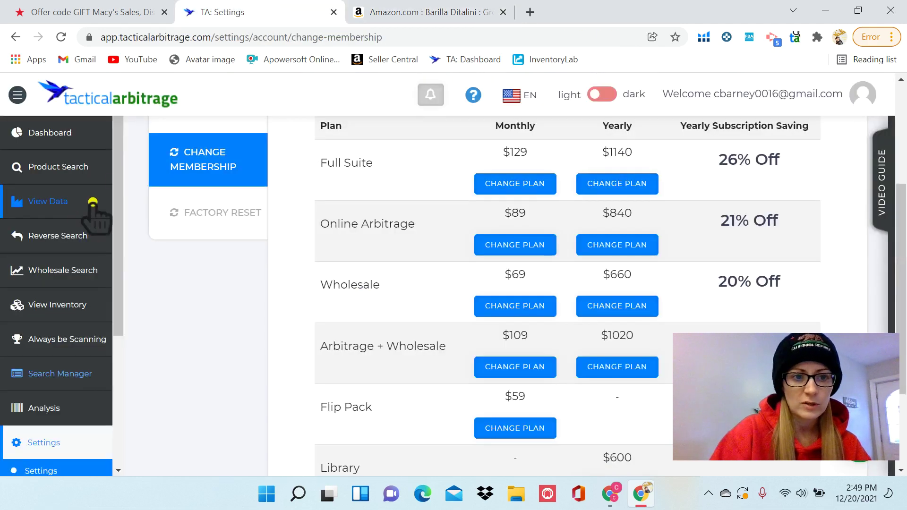
left_click_drag(115, 170, 124, 286)
left_click(58, 227)
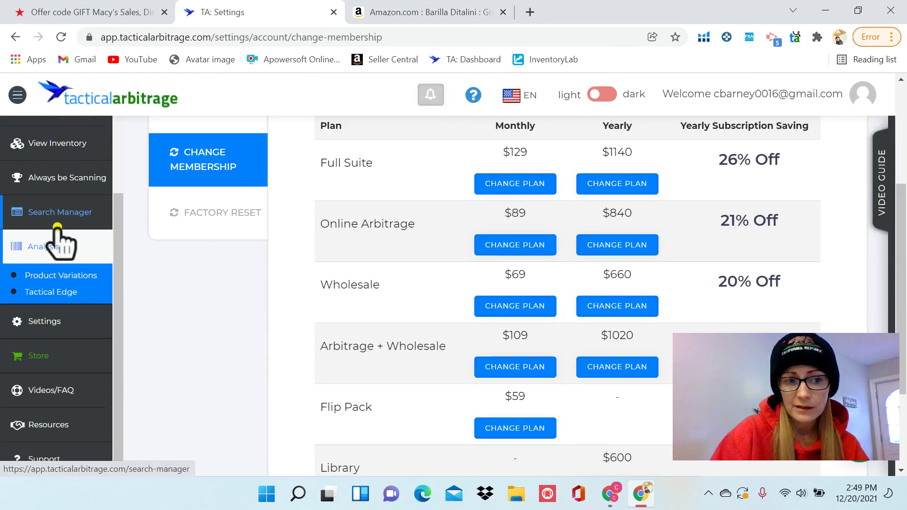
left_click(62, 293)
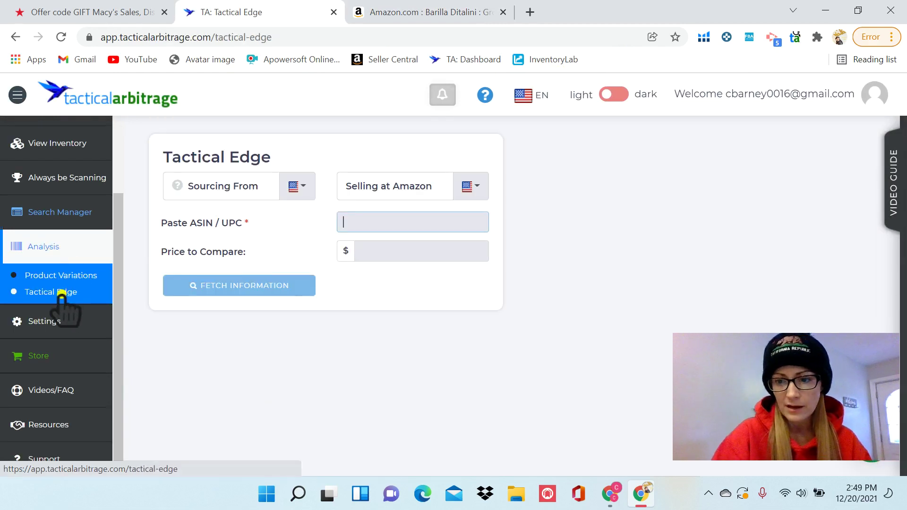
key("ctrl+v")
key("Return")
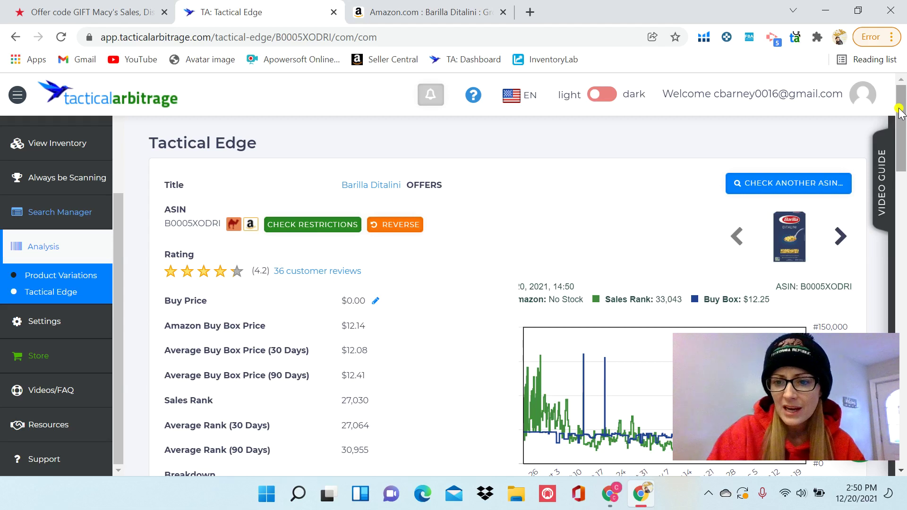
scroll(904, 156, "down", 2)
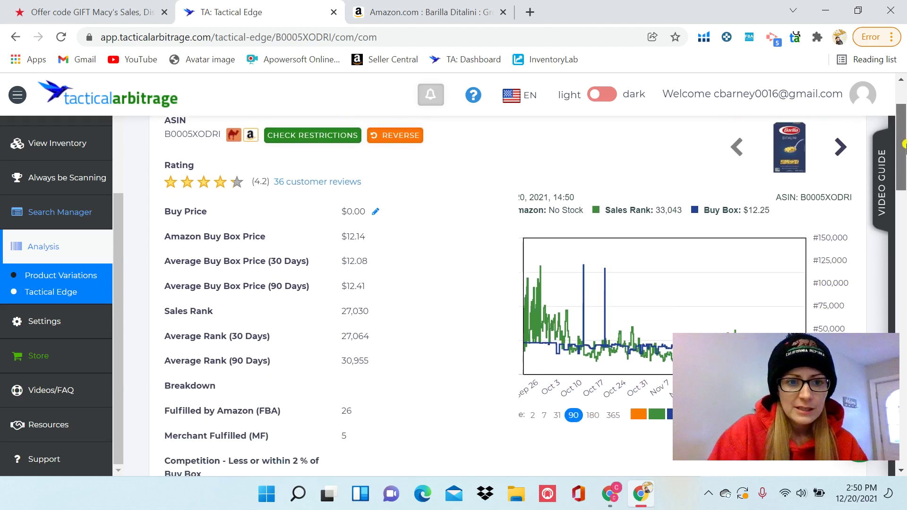
- Compare the Tactical Edge product details and image with the Barilla Ditalini listing on Amazon, returning to Tactical Edge
scroll(904, 147, "down", 1)
scroll(904, 146, "up", 1)
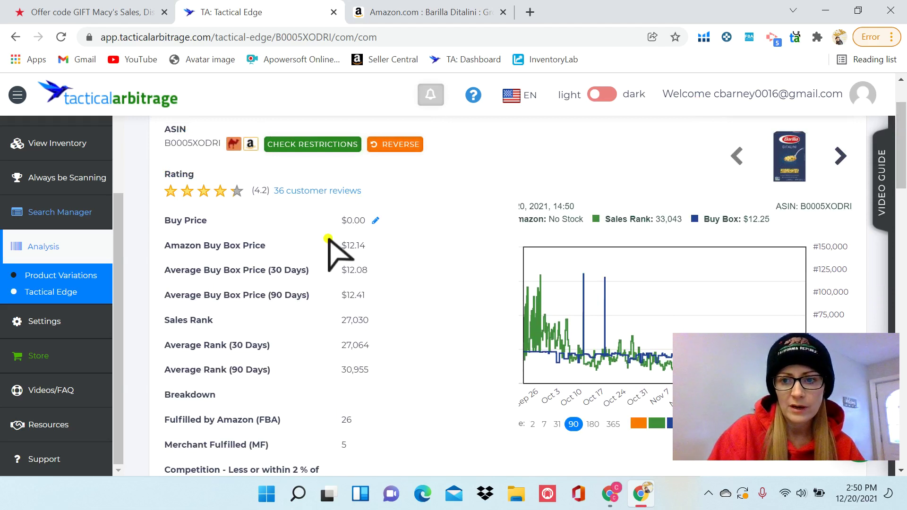
mouse_move(787, 157)
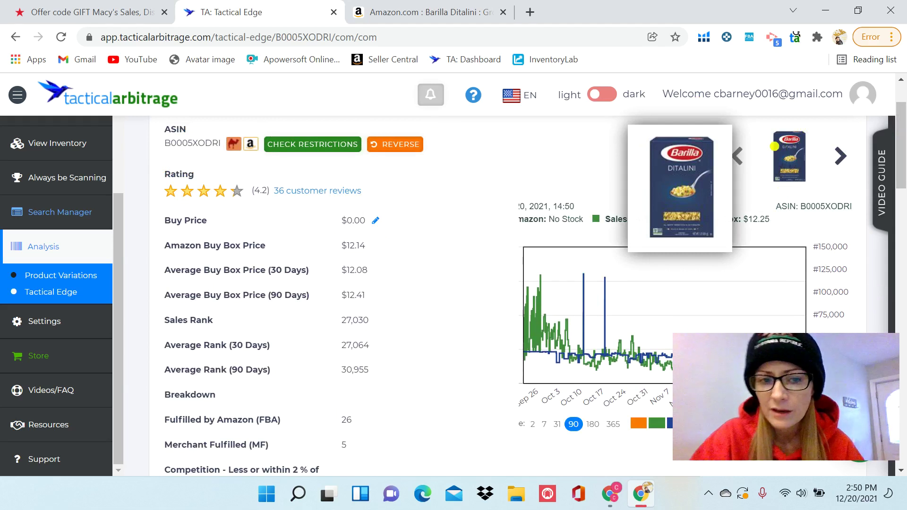
left_click(437, 12)
left_click_drag(900, 192, 899, 103)
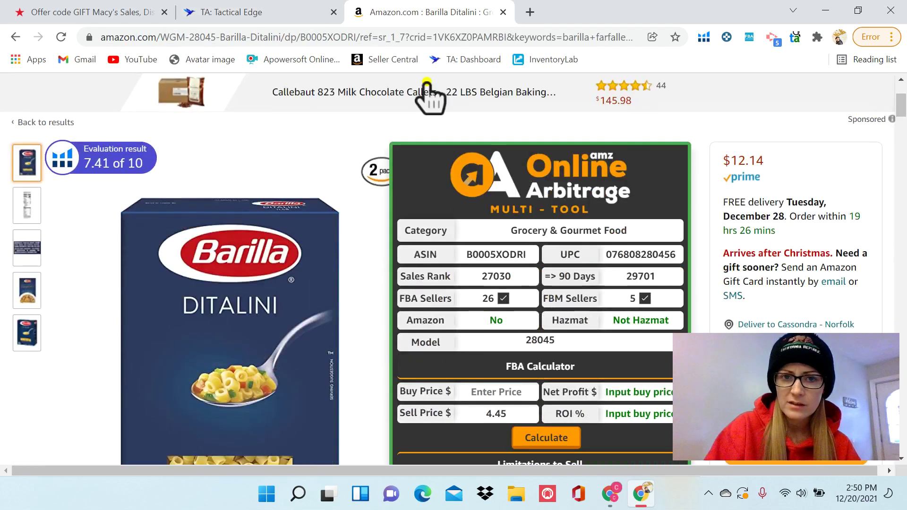
left_click(248, 15)
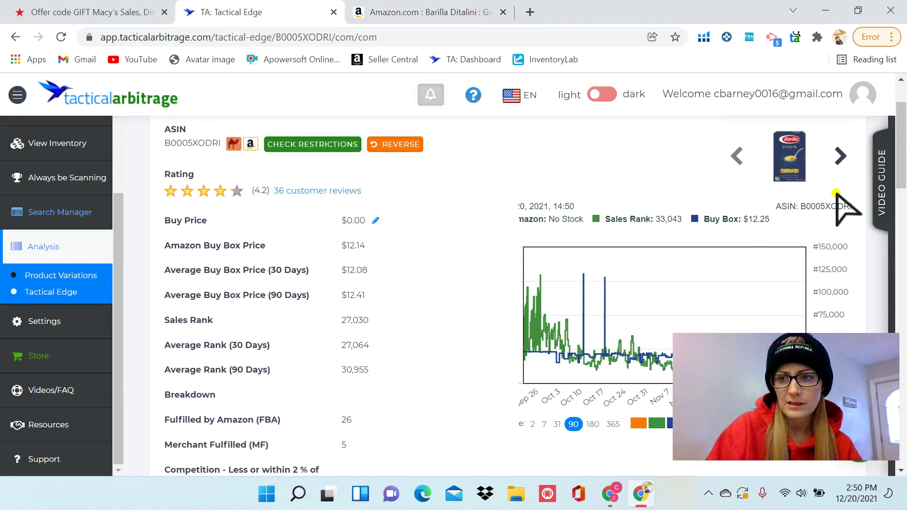
- Show the last 31 days in the price history chart and examine its sales rank and buy box trends
scroll(892, 165, "down", 2)
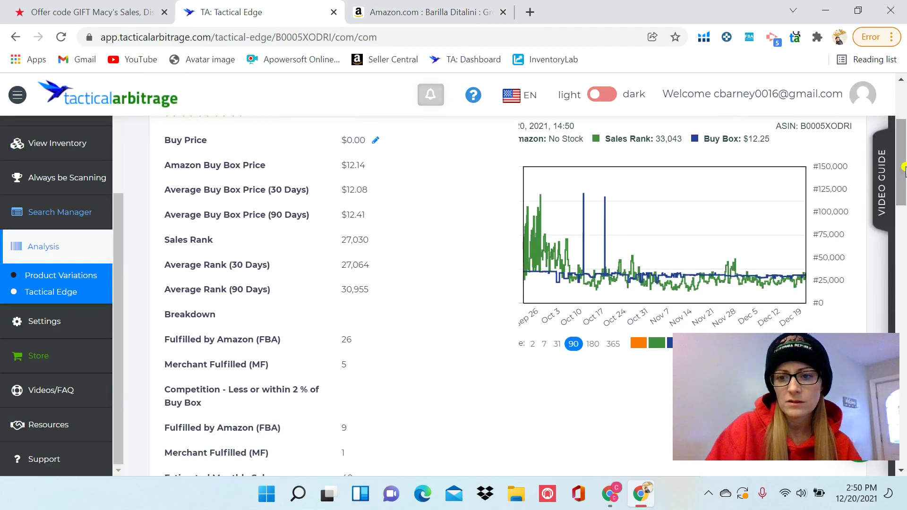
left_click(557, 344)
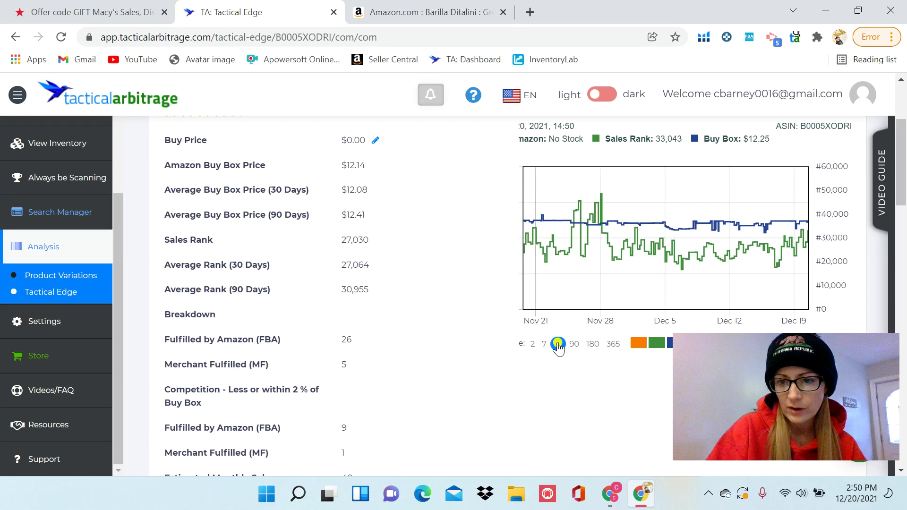
left_click_drag(902, 186, 902, 191)
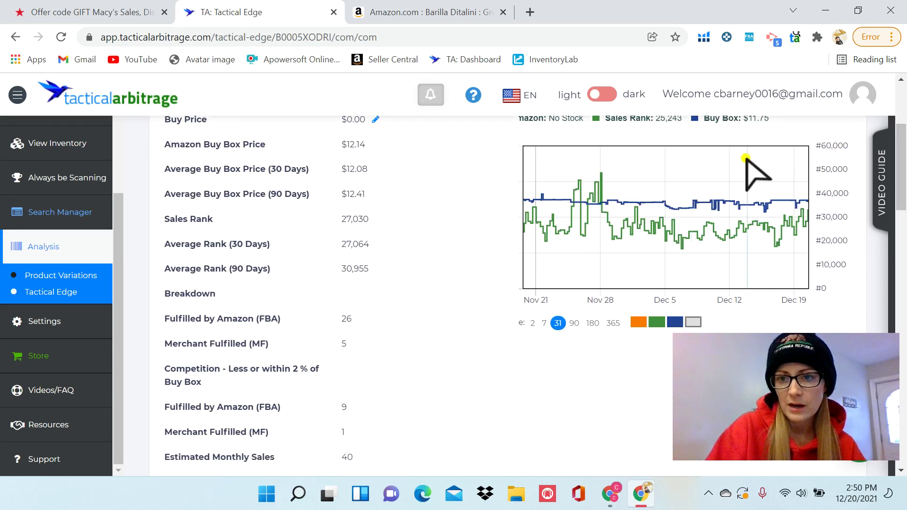
mouse_move(815, 349)
left_click_drag(815, 348, 313, 292)
left_click_drag(903, 179, 904, 166)
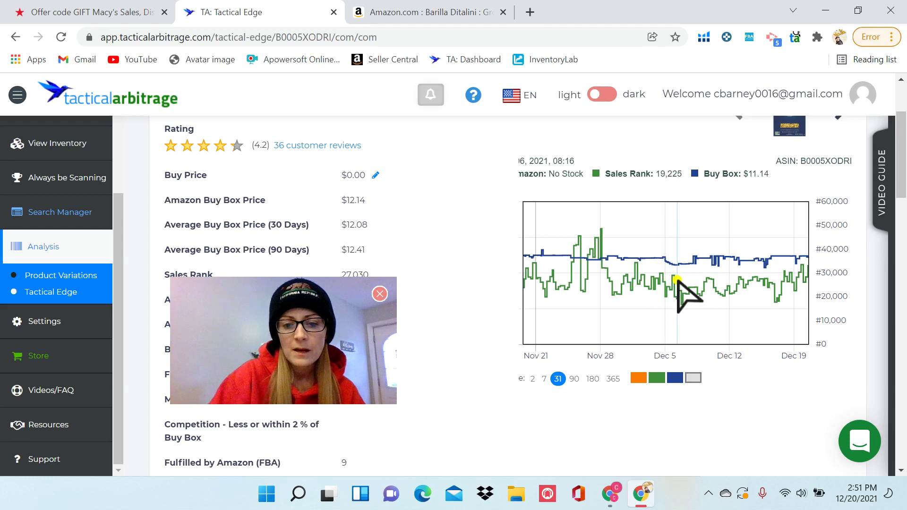
- View the chart over 180 days, isolate the buy box line over 180 and 31 days, and restore the sales rank line
left_click(592, 379)
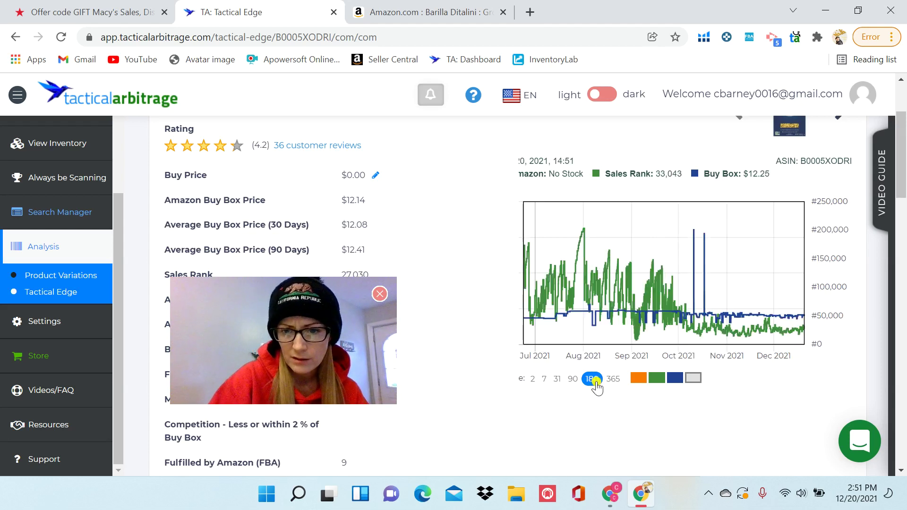
left_click(658, 378)
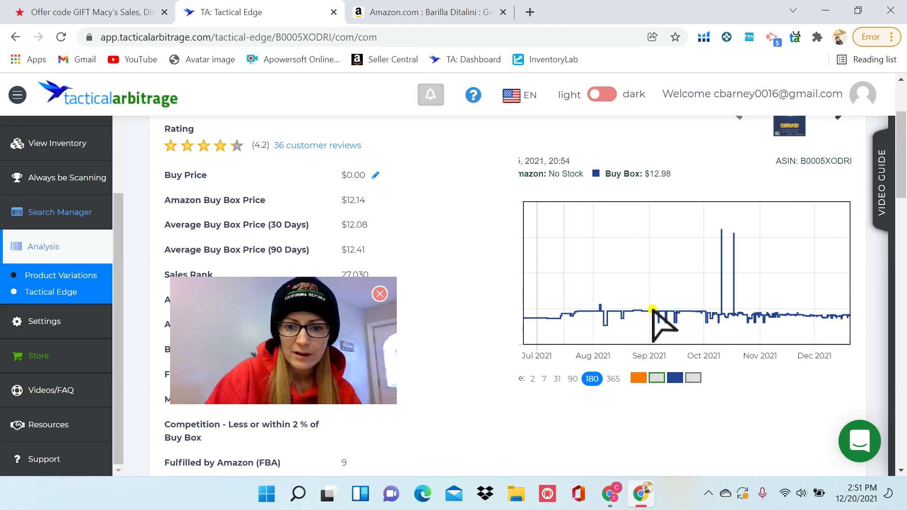
left_click(557, 379)
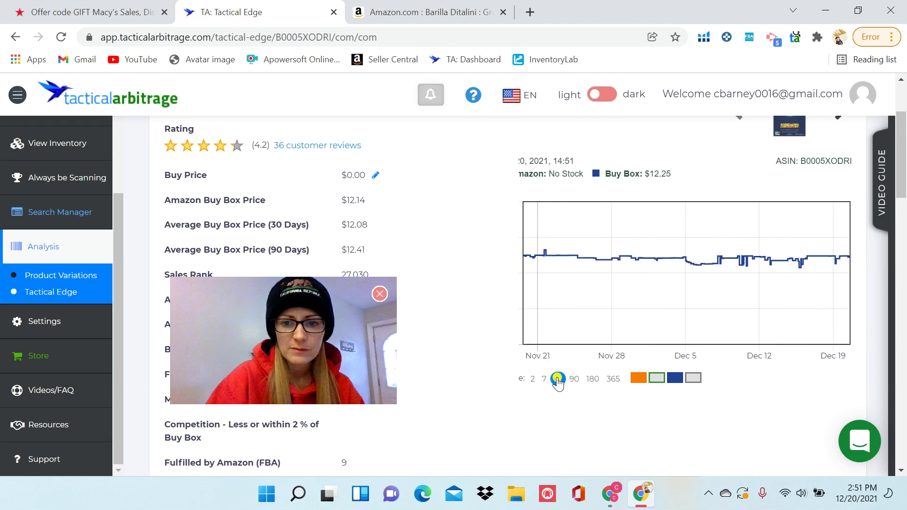
left_click(659, 378)
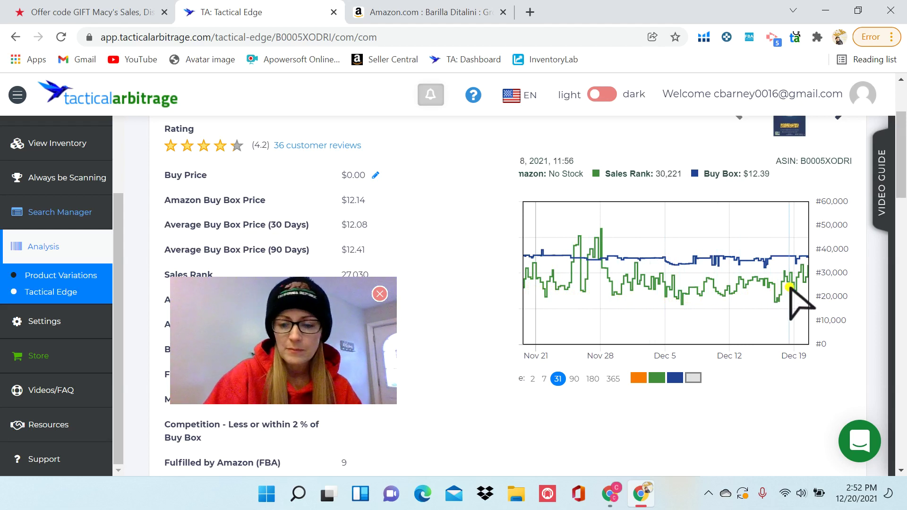
- Narrow the history chart to 7 days and hide the buy box line to examine the sales rank alone
left_click(546, 378)
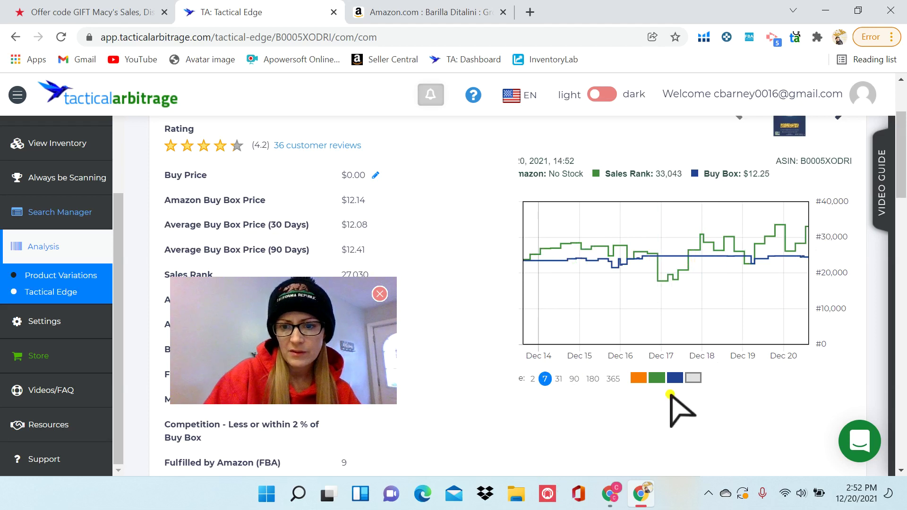
left_click(676, 377)
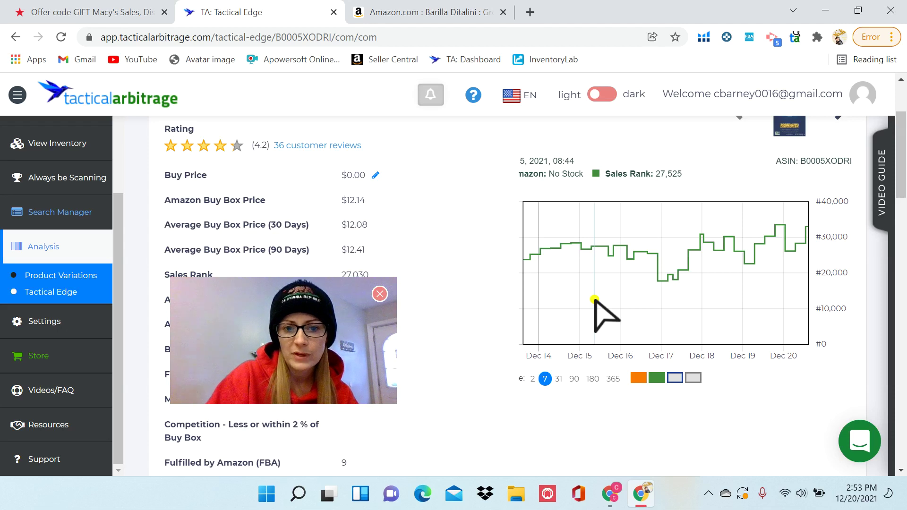
left_click_drag(321, 293, 723, 308)
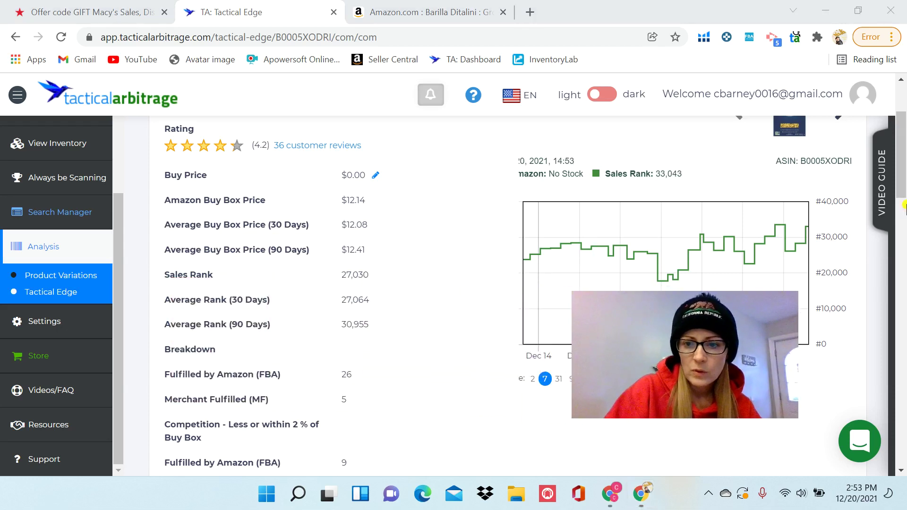
- Examine the competition breakdown and the seller table's ratings, fulfilment types, prices, stock and after-fee amounts, returning to the product summary
left_click_drag(905, 171, 905, 213)
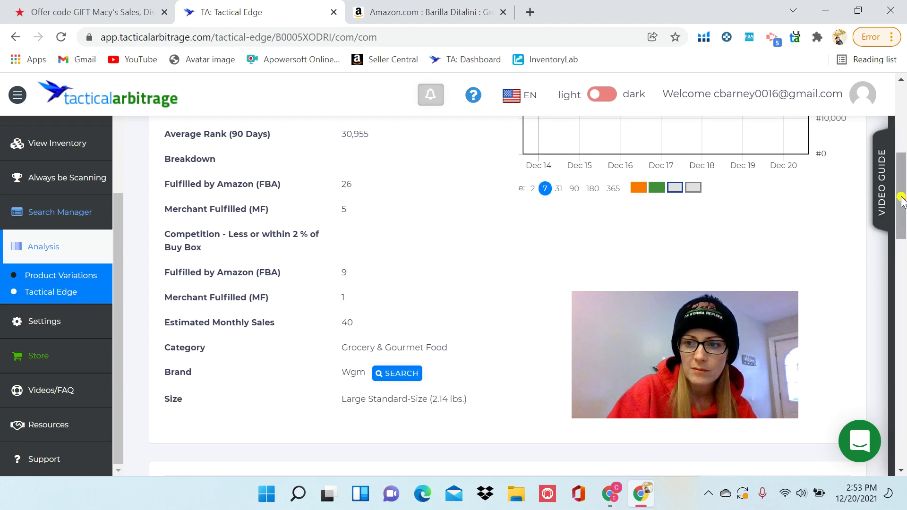
scroll(905, 225, "down", 5)
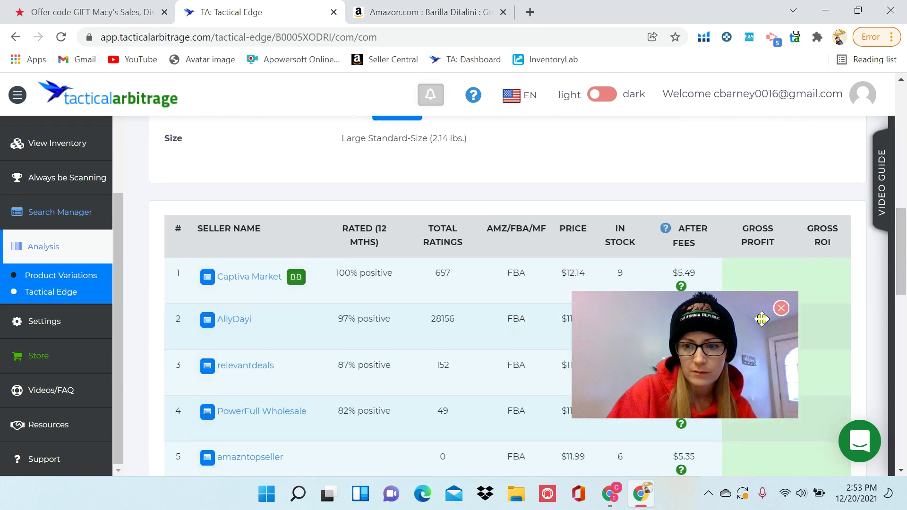
left_click_drag(760, 318, 315, 108)
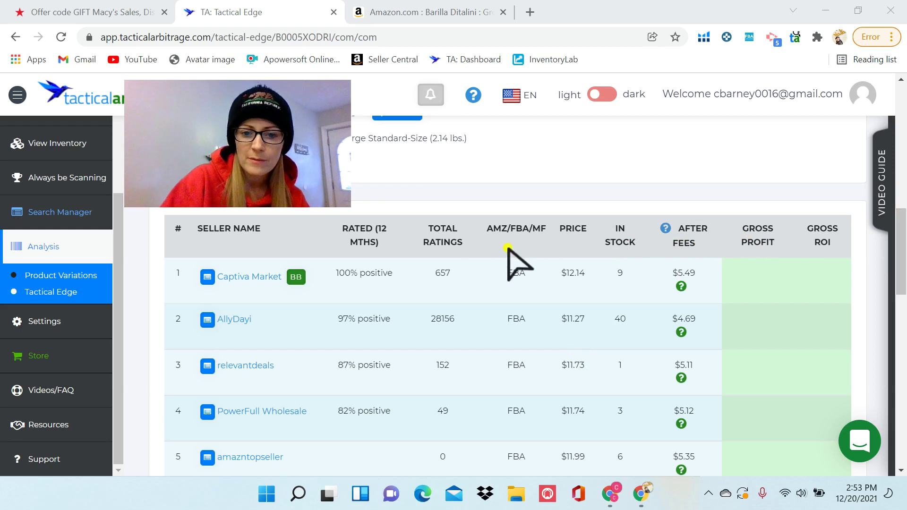
mouse_move(903, 223)
left_mouse_down()
mouse_move(901, 347)
mouse_move(904, 235)
left_mouse_up()
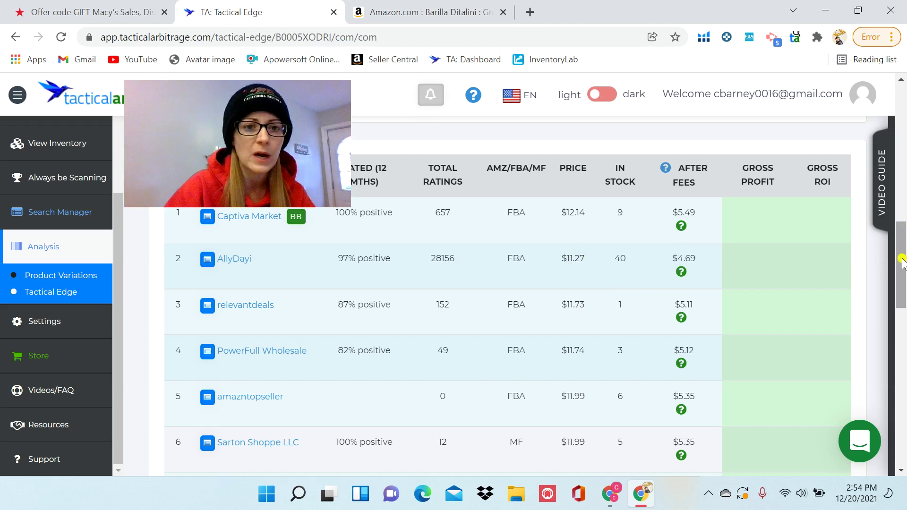
left_click_drag(902, 279, 901, 143)
left_click_drag(303, 117, 721, 238)
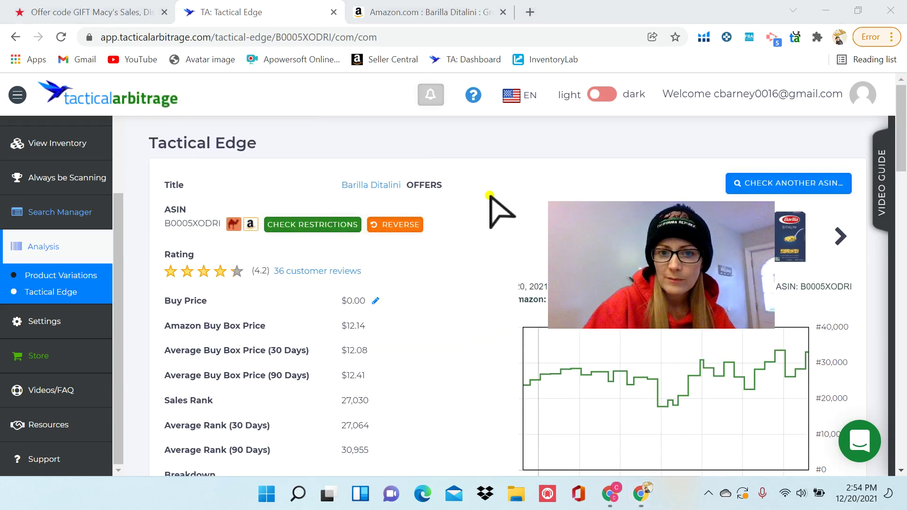
- Search Google for "barilla ditalini 1 lb" in a new browser tab
left_click(530, 12)
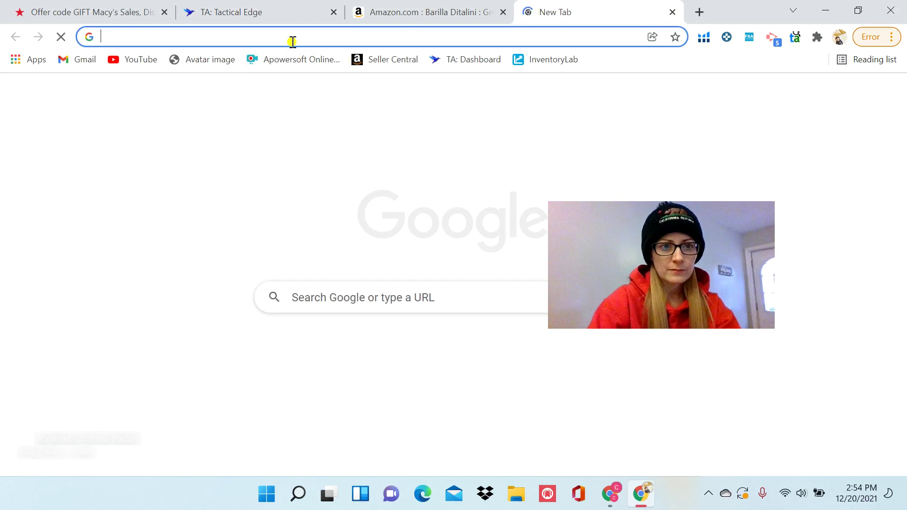
type("bar")
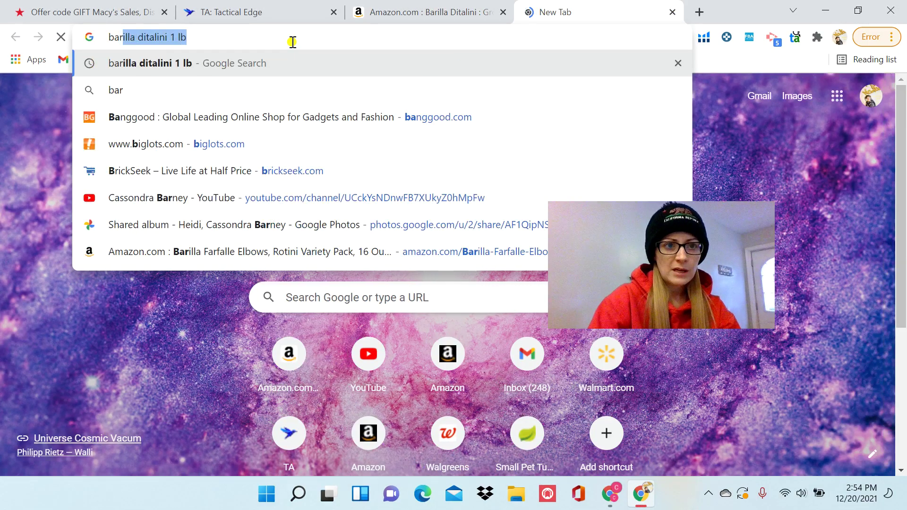
type("illa ditalini")
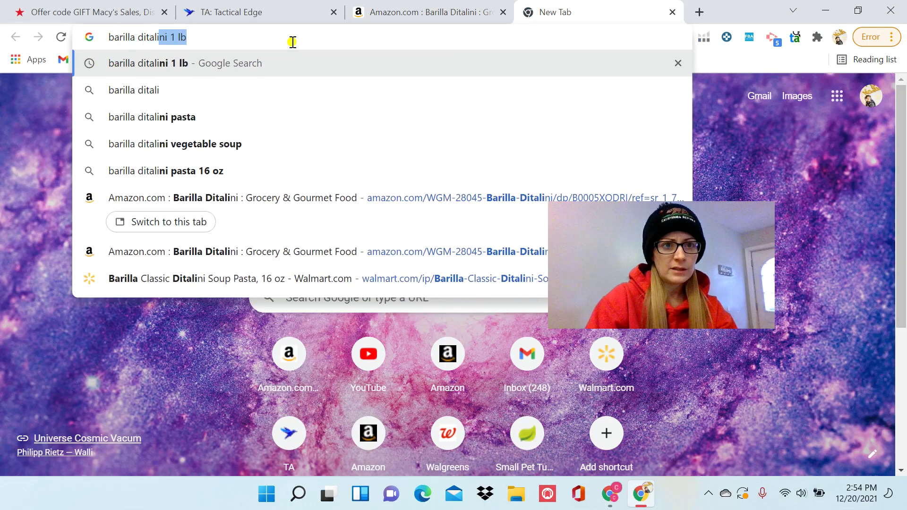
type(" 1 lb")
key("Return")
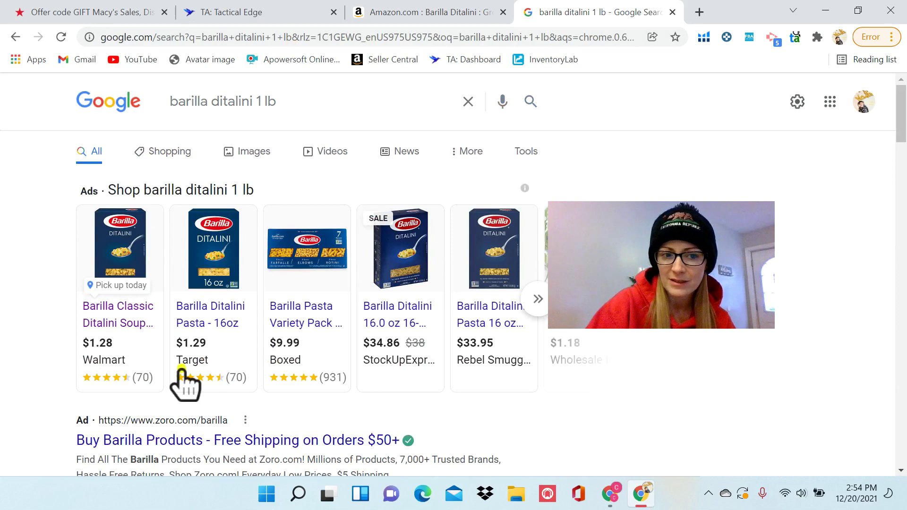
- Open Walmart's Barilla Classic Ditalini Soup Pasta, 16 oz page to check the price, dismissing the coupon pop-up
mouse_move(121, 312)
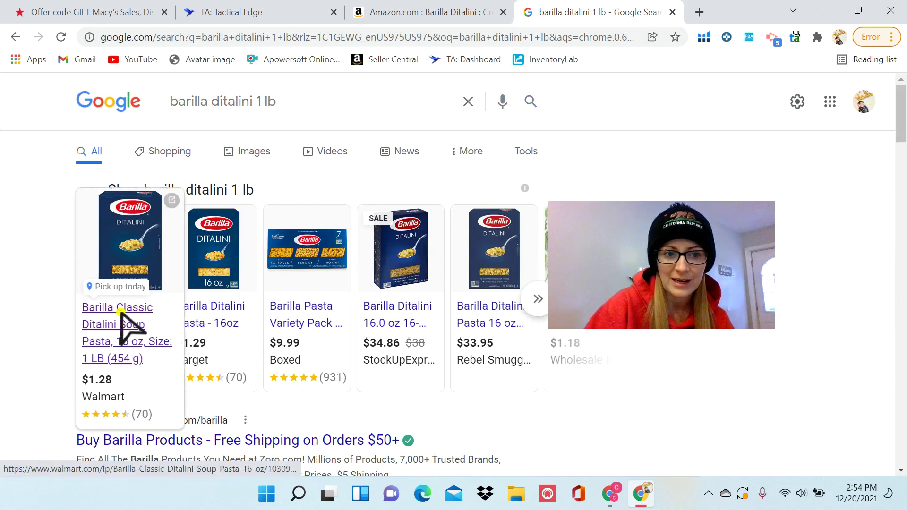
left_click(130, 336)
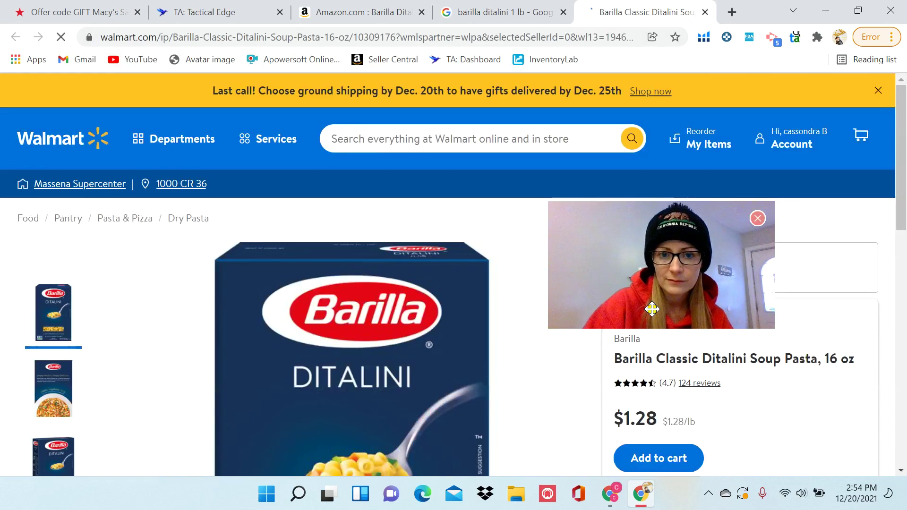
left_click_drag(673, 298, 459, 205)
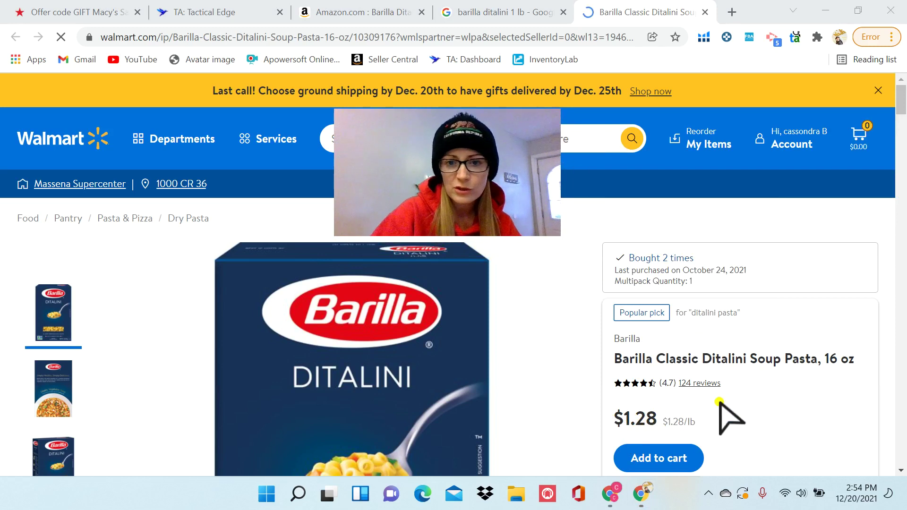
left_click_drag(902, 94, 904, 109)
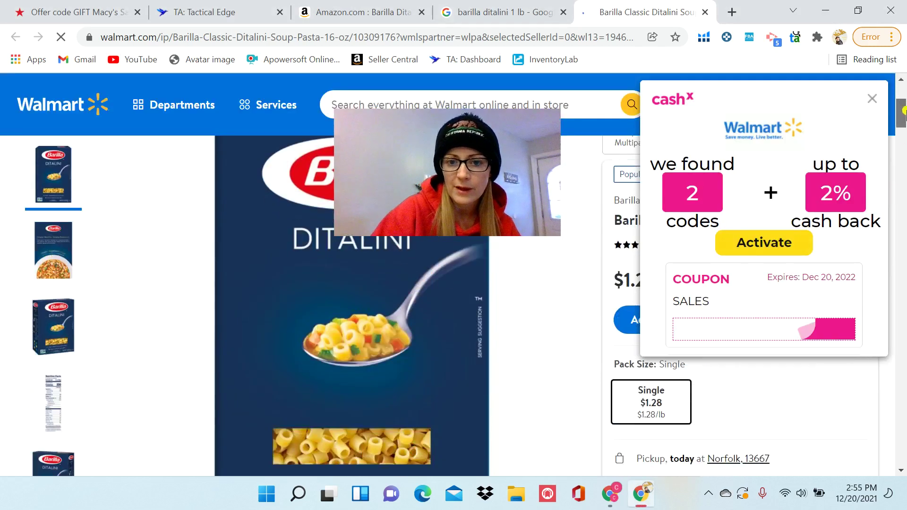
scroll(903, 109, "up", 2)
left_click(873, 98)
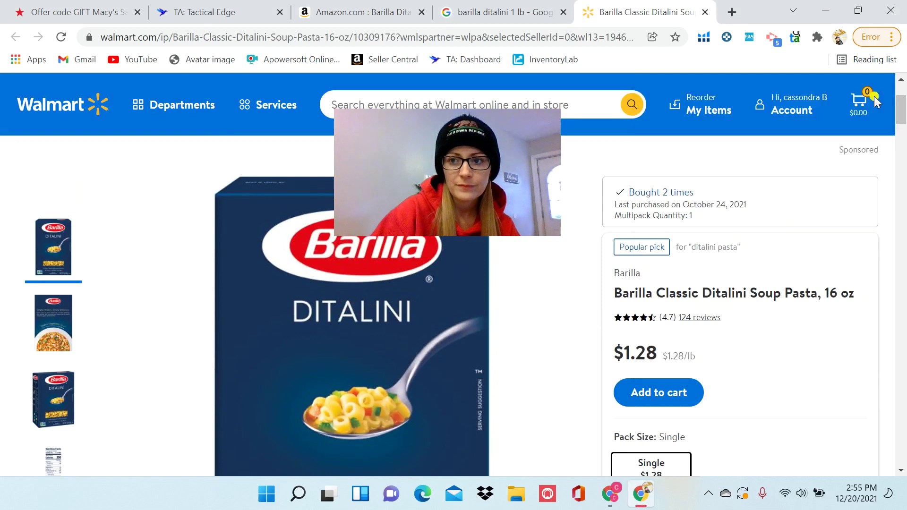
- Return to the Amazon Barilla Ditalini page and set the FBA calculator's buy price to 2.56
left_click(361, 12)
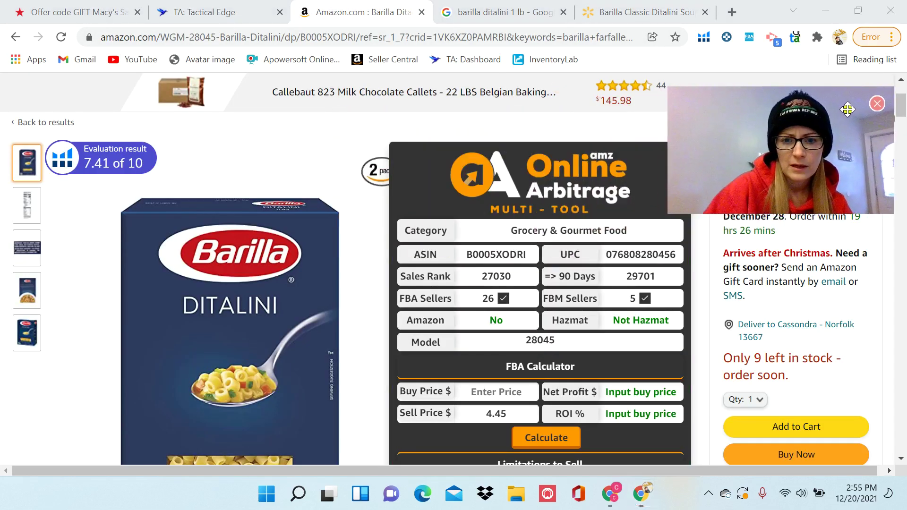
left_click(509, 393)
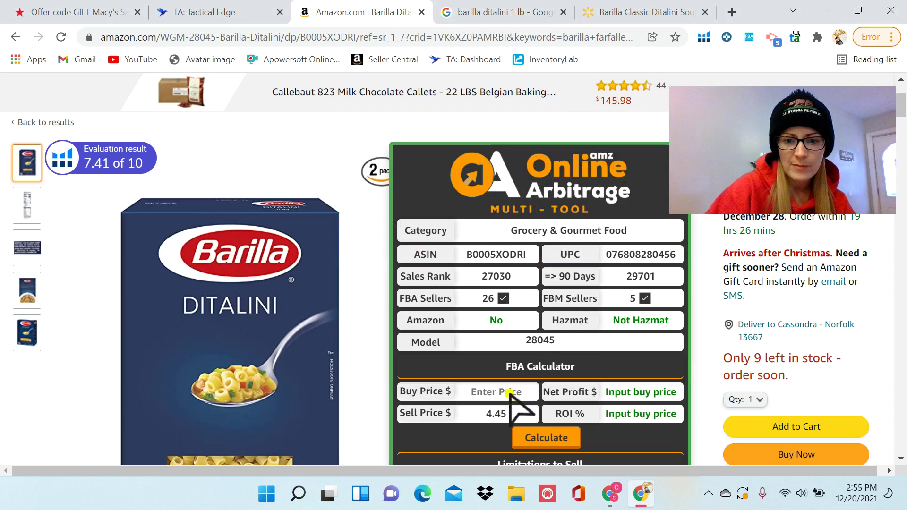
type("2.56")
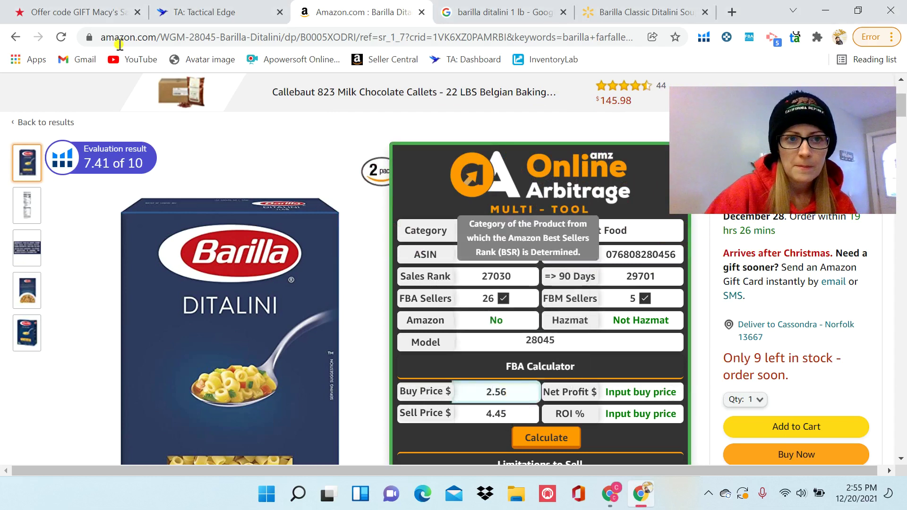
- Check the competing sellers' prices in the Tactical Edge seller table and return to the Amazon FBA calculator
left_click(227, 14)
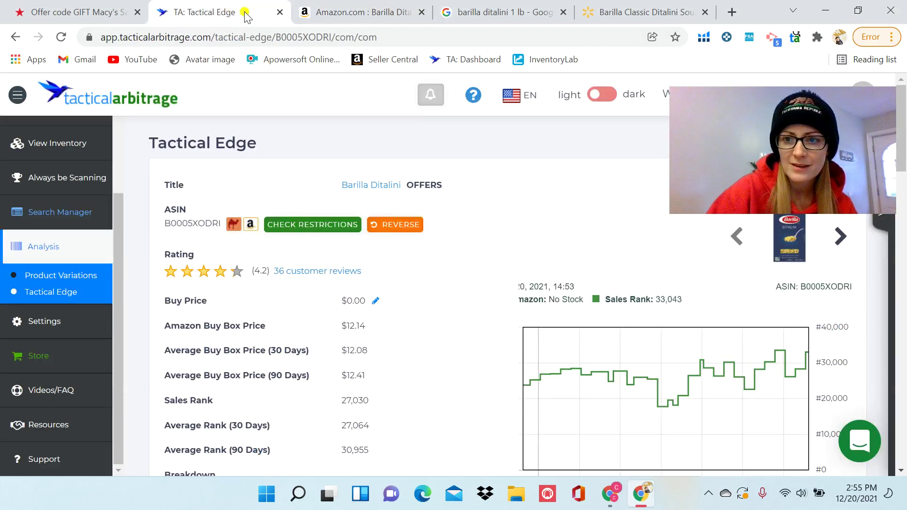
scroll(903, 207, "down", 10)
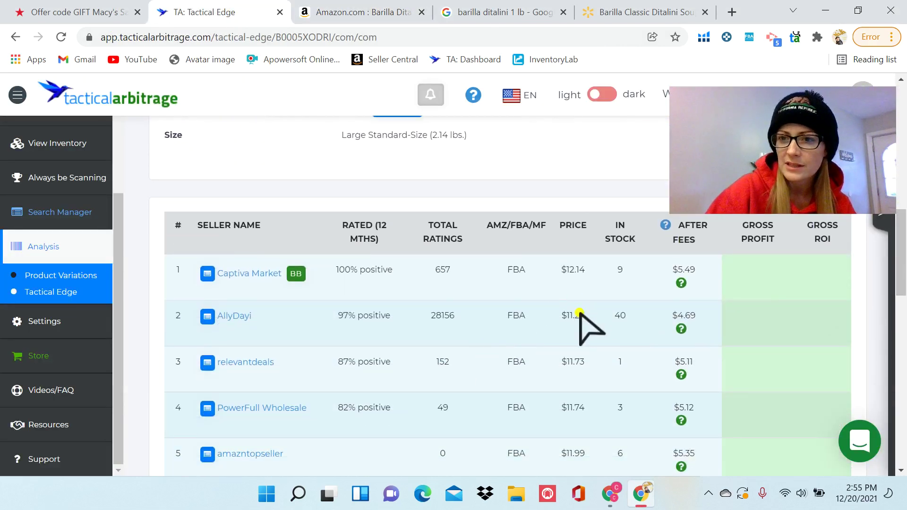
left_click(363, 13)
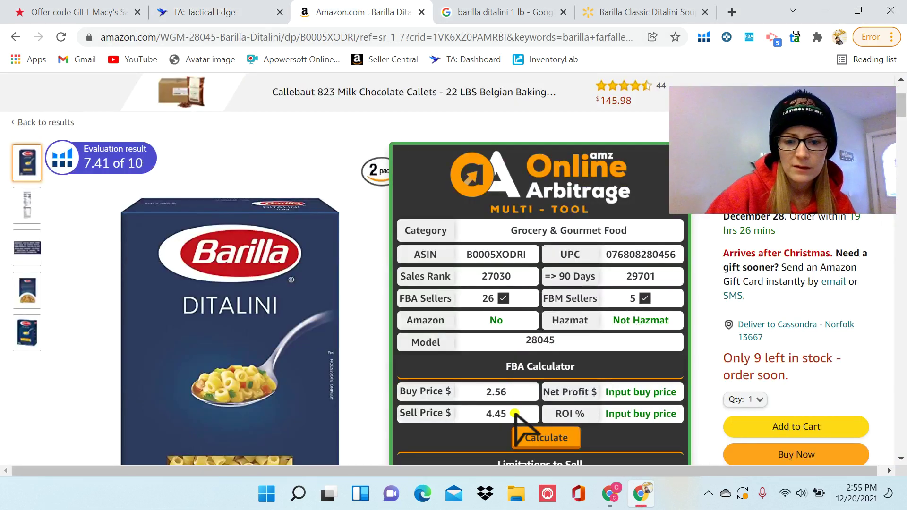
- Set the FBA calculator's sell price to 11.27 and calculate the net profit and ROI for Barilla Ditalini
left_click_drag(515, 414, 463, 421)
type("11.27")
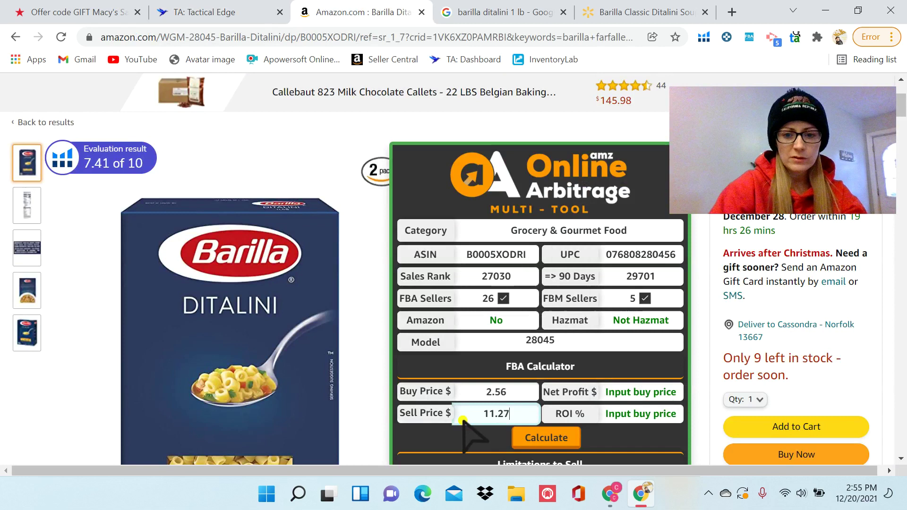
left_click(547, 439)
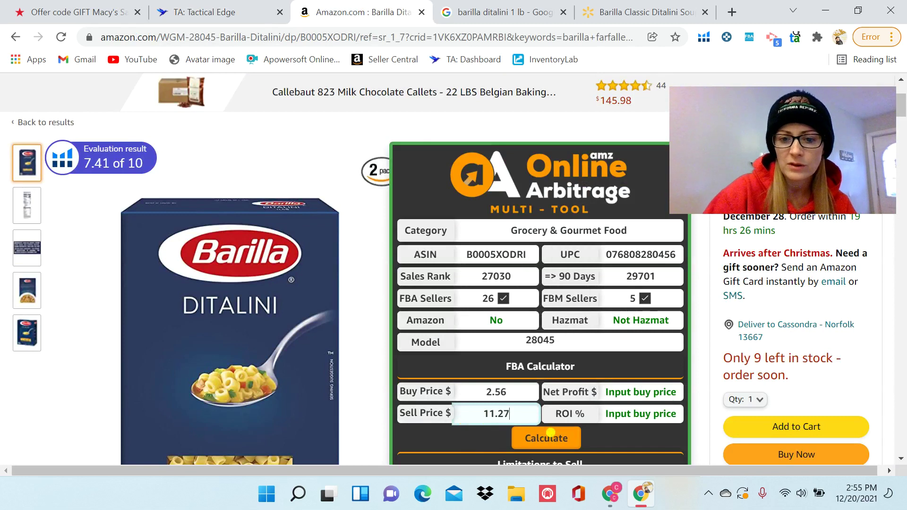
left_click(542, 435)
left_click(532, 441)
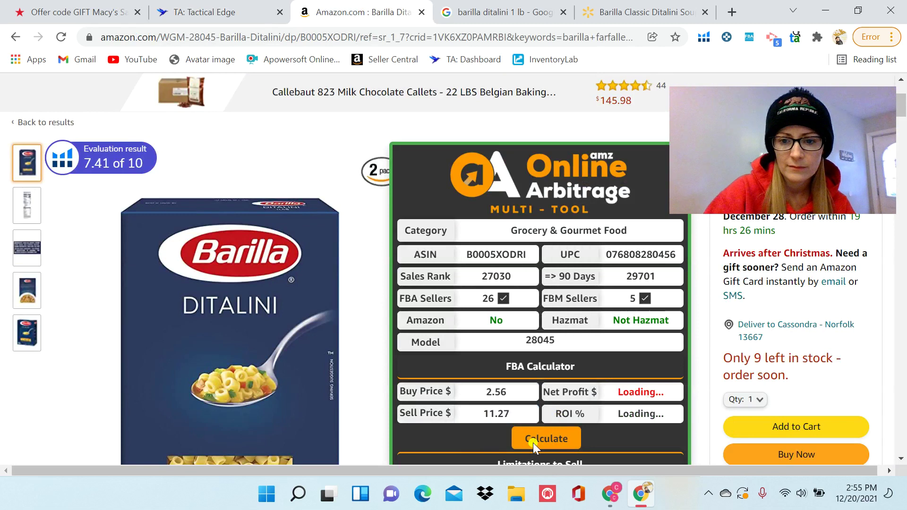
left_click(533, 443)
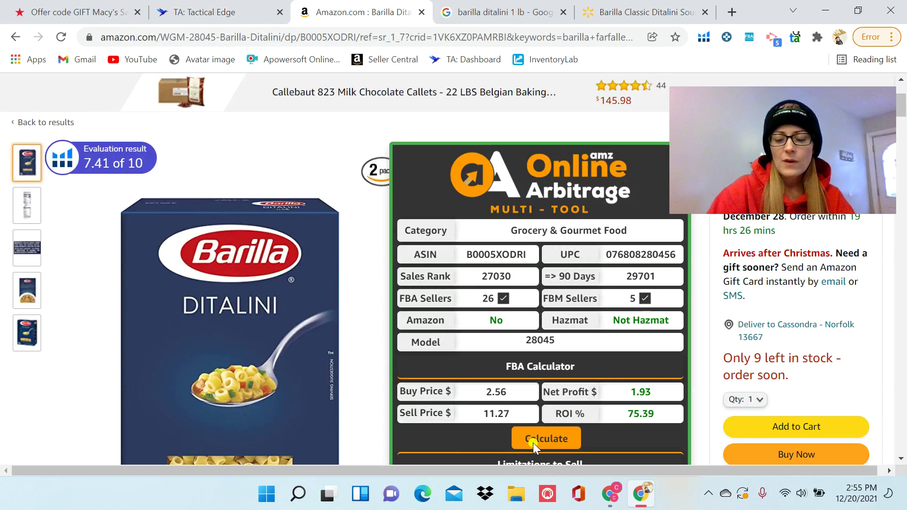
left_click(533, 443)
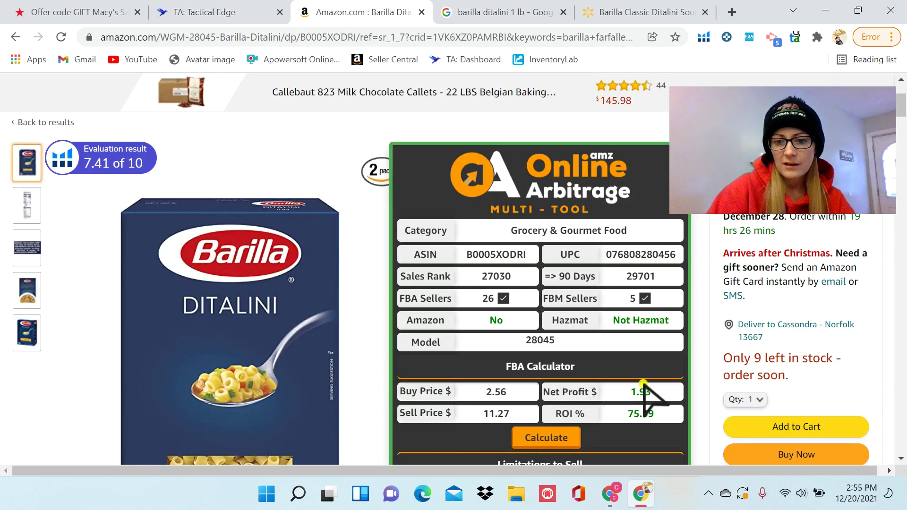
left_click(641, 399)
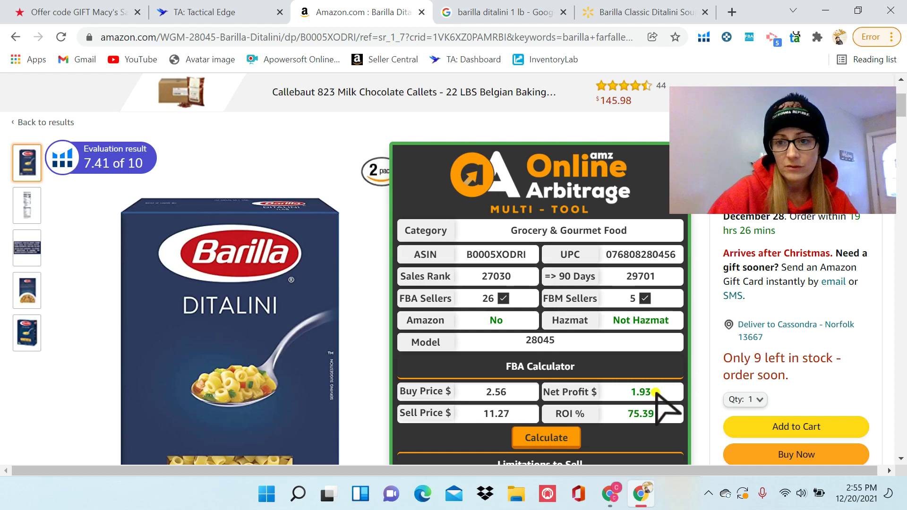
left_click(661, 391)
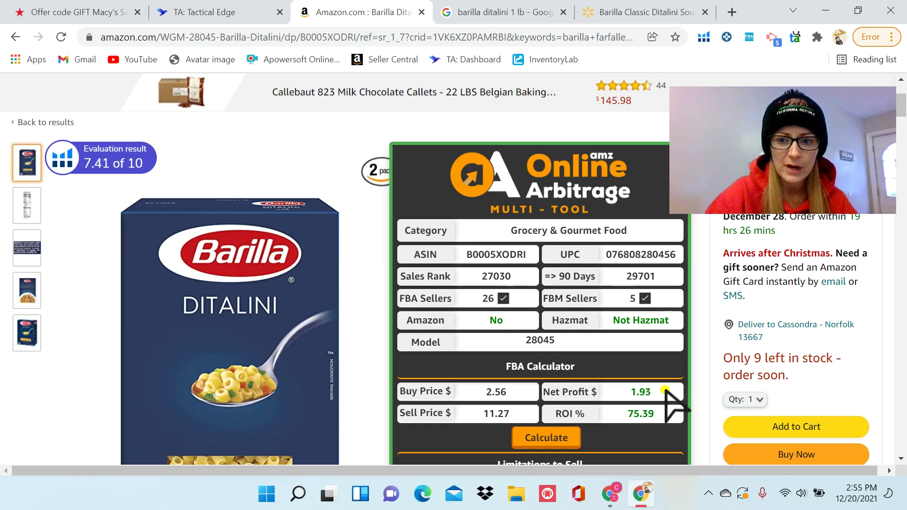
left_click(665, 391)
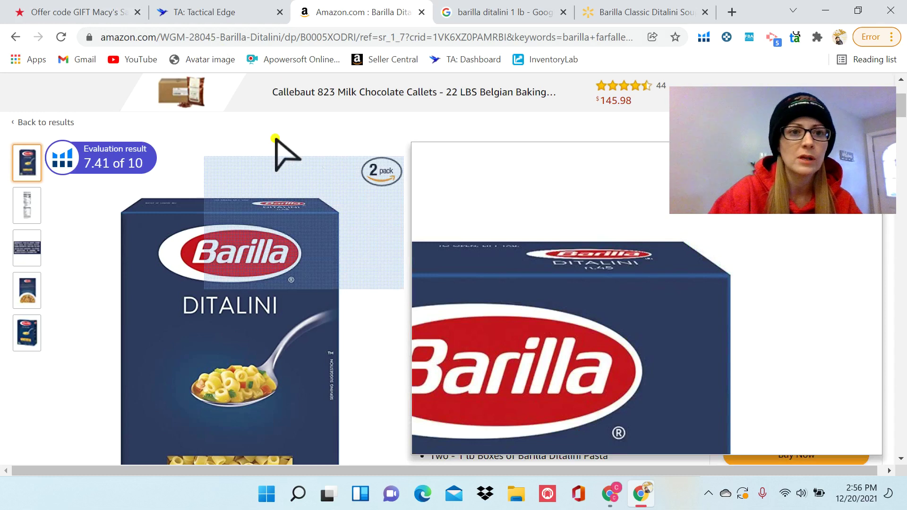
- Return to Tactical Arbitrage and open its Product Search page
left_click(166, 14)
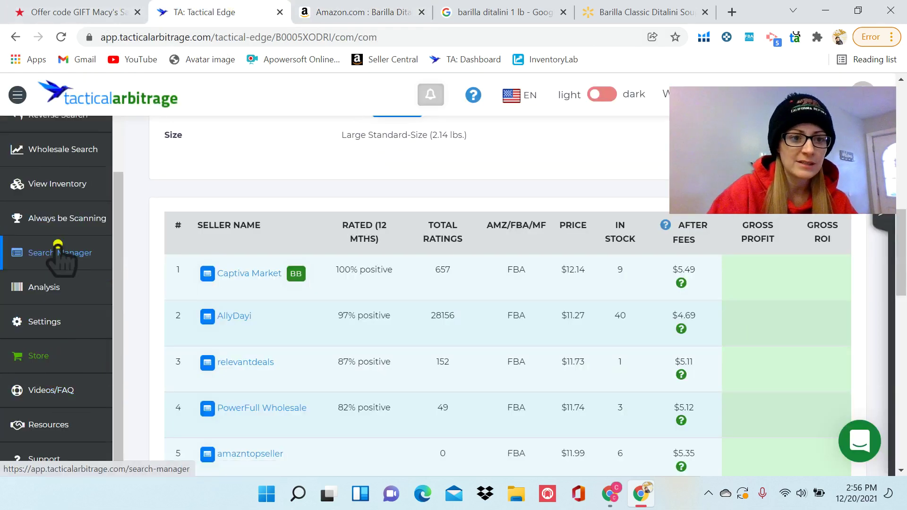
left_click_drag(901, 222, 903, 97)
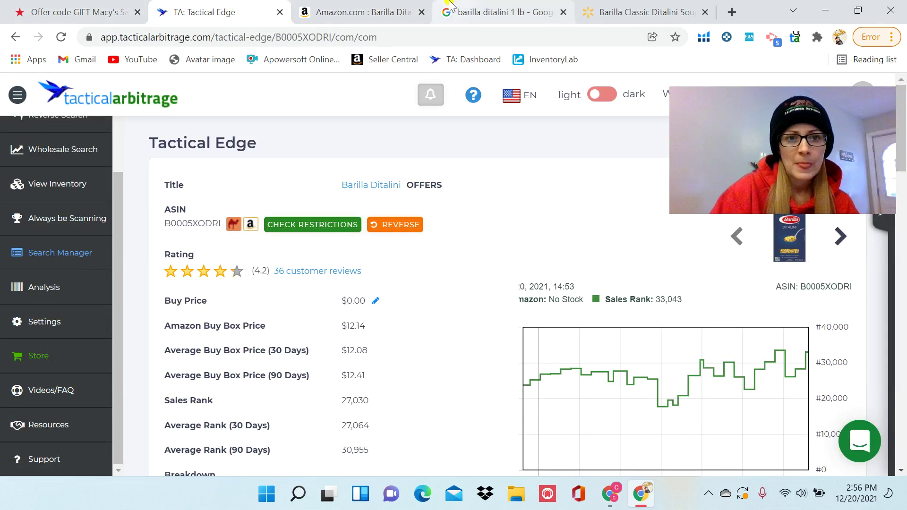
left_click_drag(120, 208, 116, 124)
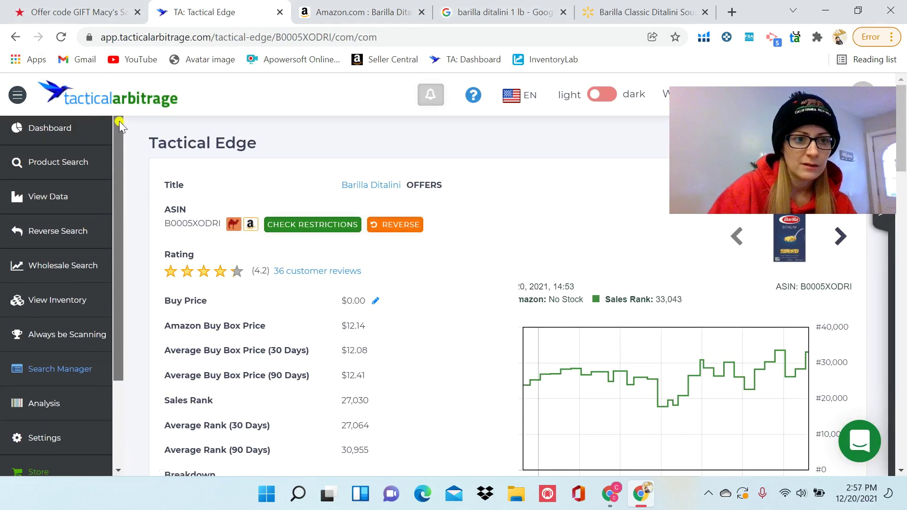
left_click(49, 169)
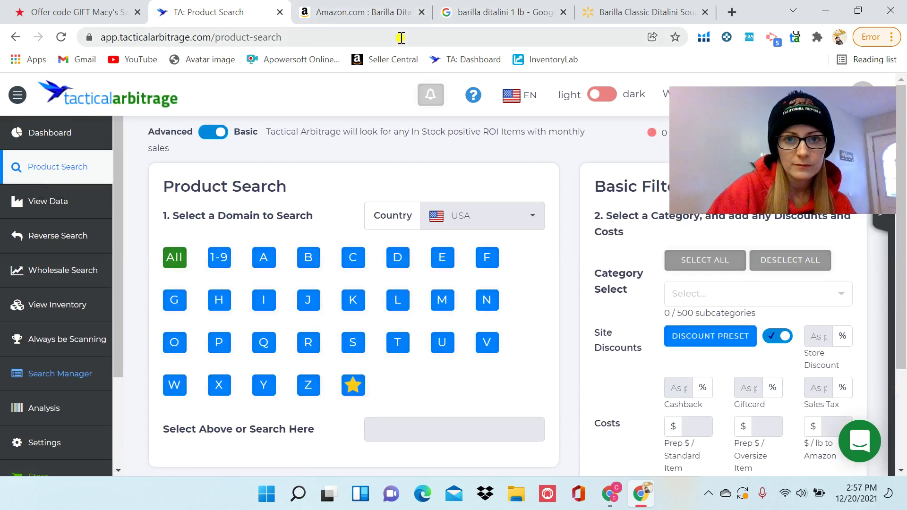
- Close the Amazon, Google results and Walmart pages opened for the Barilla Ditalini research
left_click(424, 14)
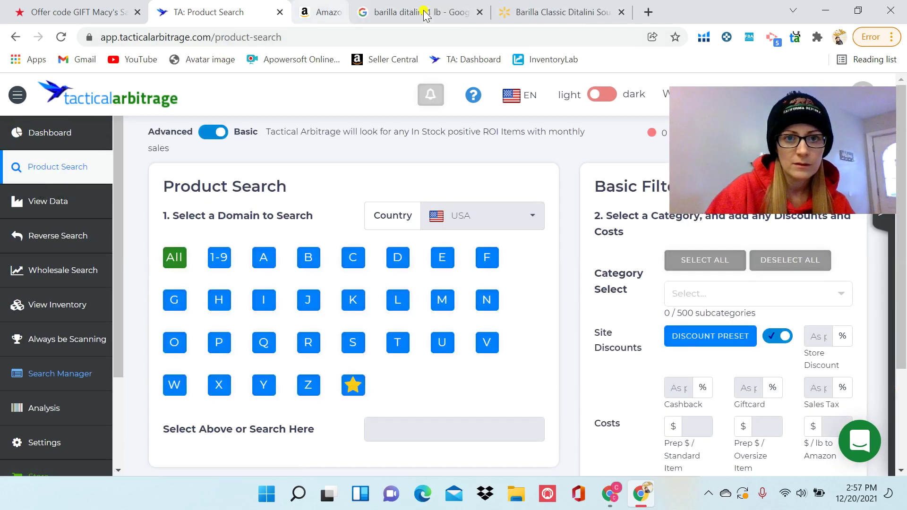
left_click(423, 14)
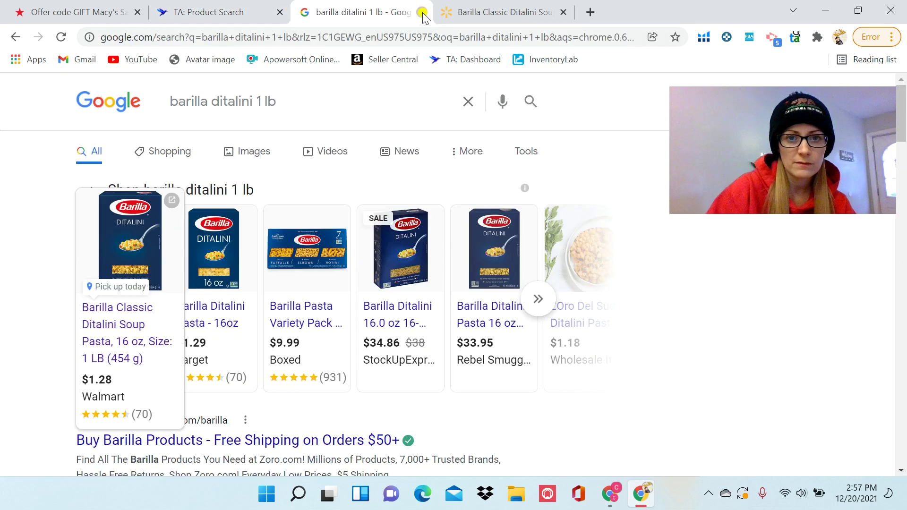
left_click(424, 13)
left_click(424, 13)
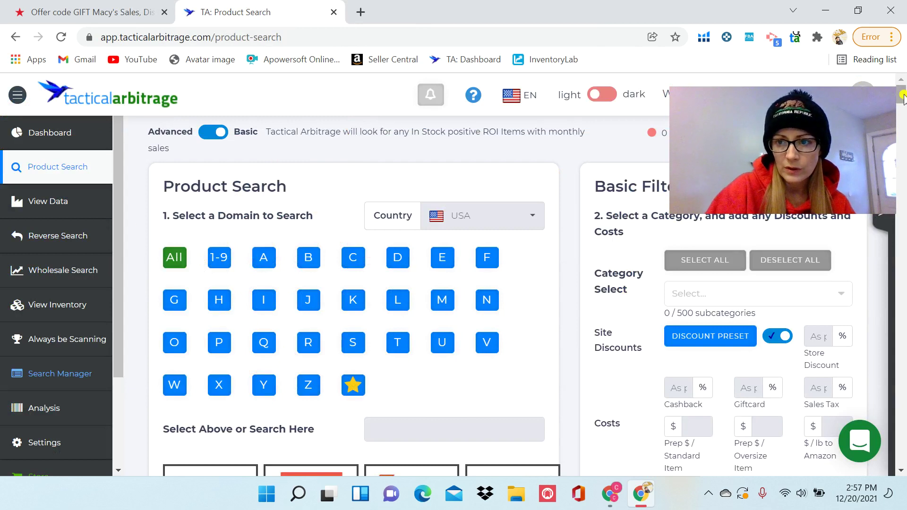
- Browse the supported stores, filter them to names starting with H and select Hobby Lobby as the domain
left_click_drag(903, 97, 904, 373)
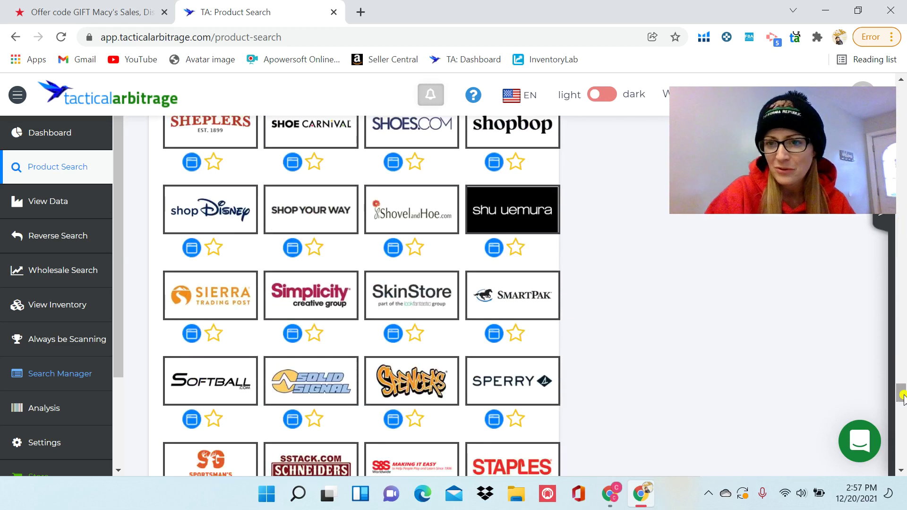
left_click_drag(903, 397, 903, 88)
scroll(284, 183, "down", 9)
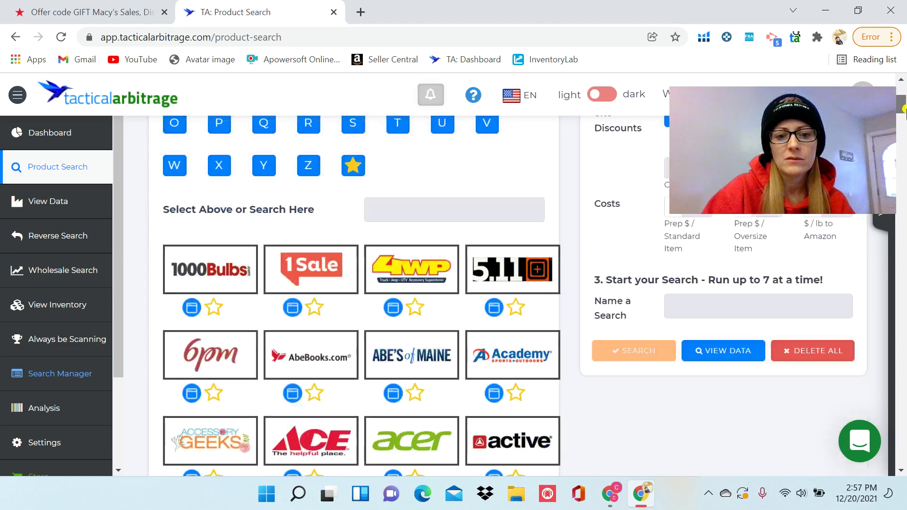
scroll(283, 183, "up", 2)
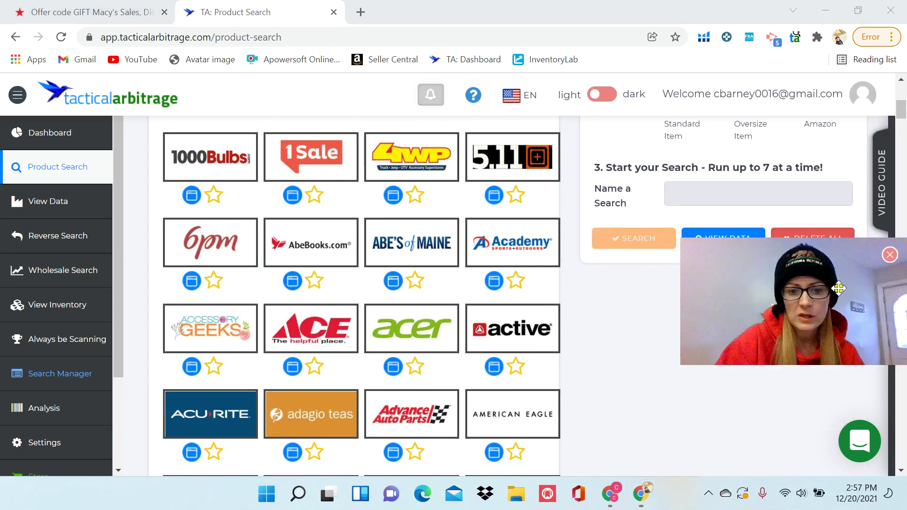
left_click_drag(903, 122, 903, 68)
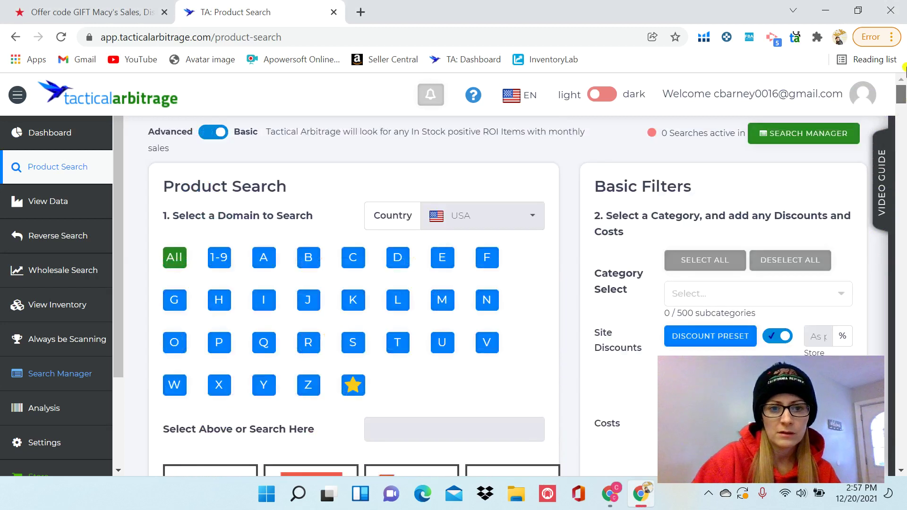
left_click(216, 299)
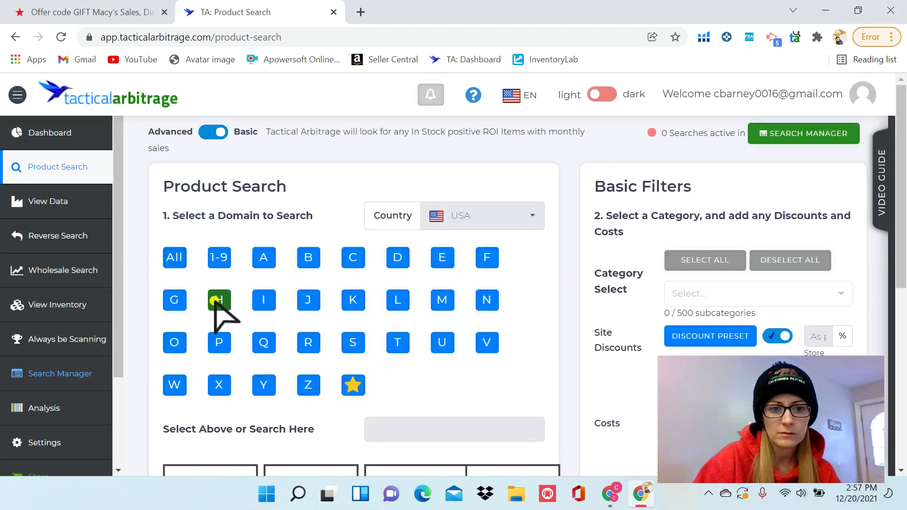
left_click_drag(900, 137, 885, 325)
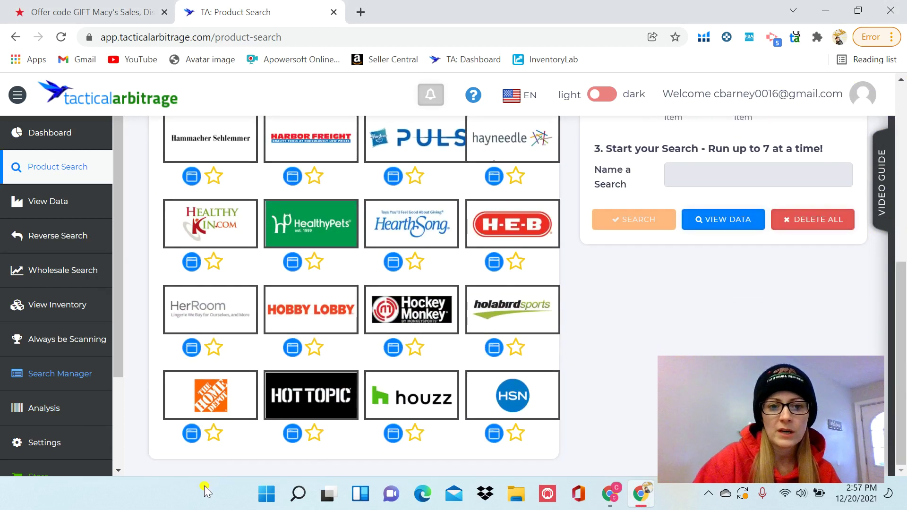
left_click(319, 304)
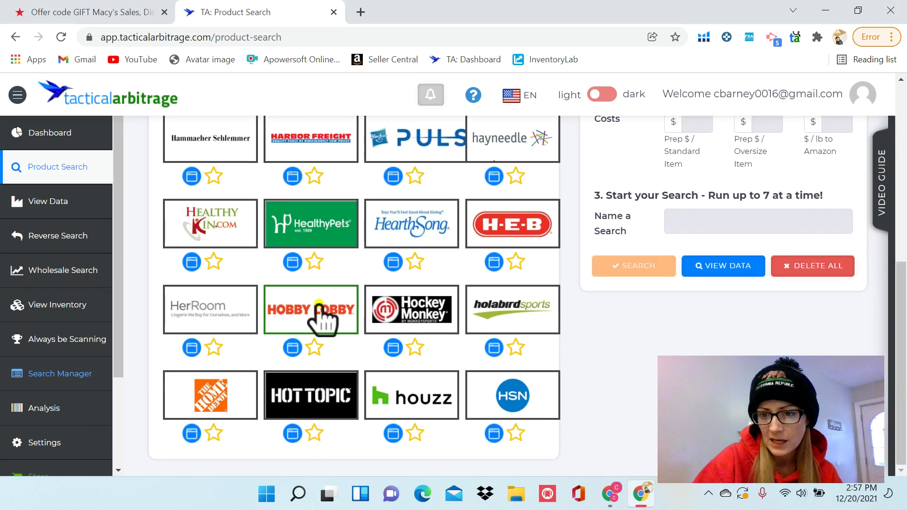
- Select all Hobby Lobby categories and start the product search
left_click_drag(904, 295, 903, 168)
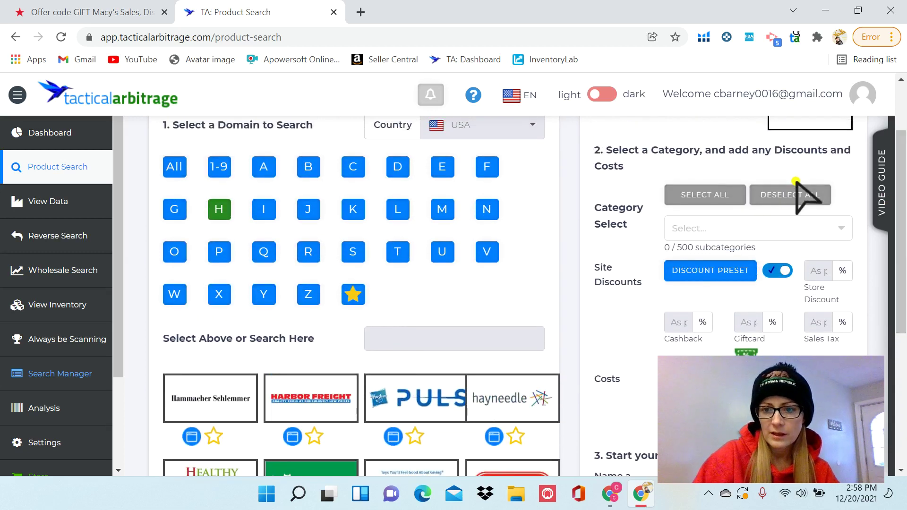
left_click(774, 229)
left_click(725, 195)
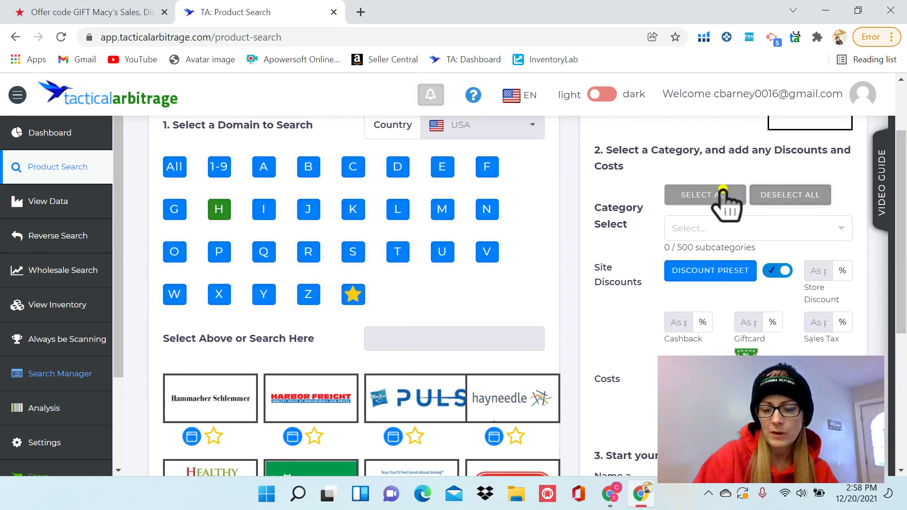
left_click_drag(896, 182, 897, 314)
left_click(631, 267)
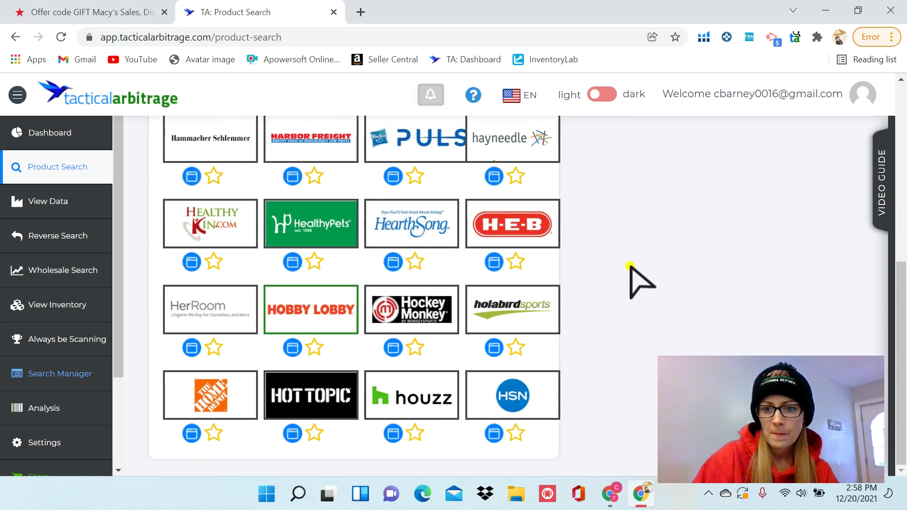
- Switch Product Search from Basic to Advanced mode, agreeing to delete the current Easy Bulk category list
left_click_drag(903, 346, 903, 192)
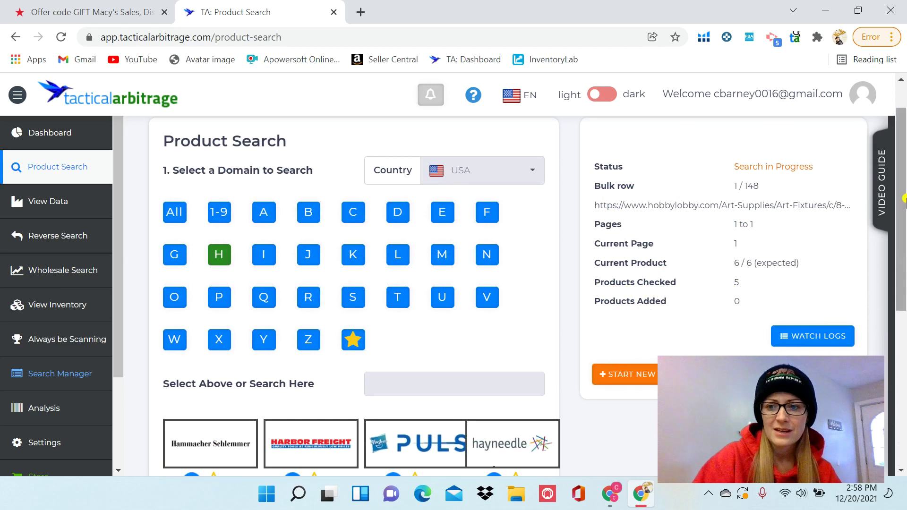
left_click_drag(904, 184, 904, 161)
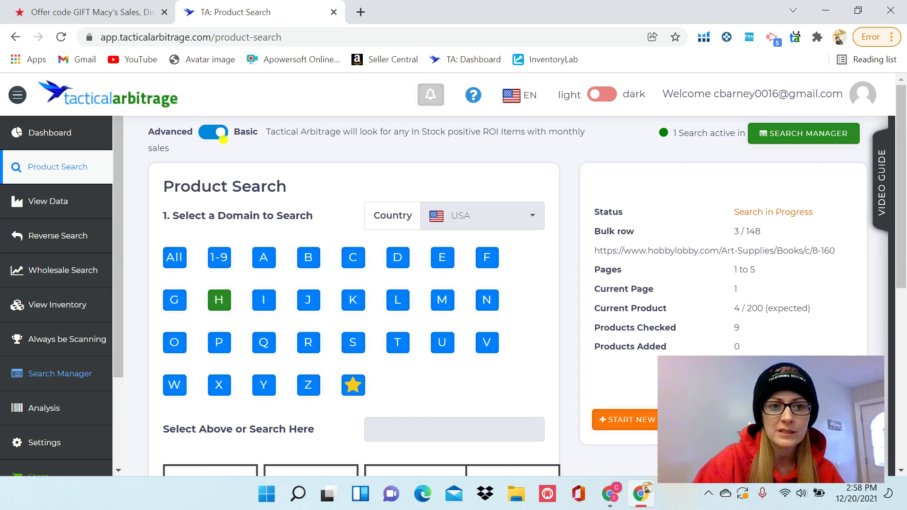
left_click(219, 134)
left_click(219, 134)
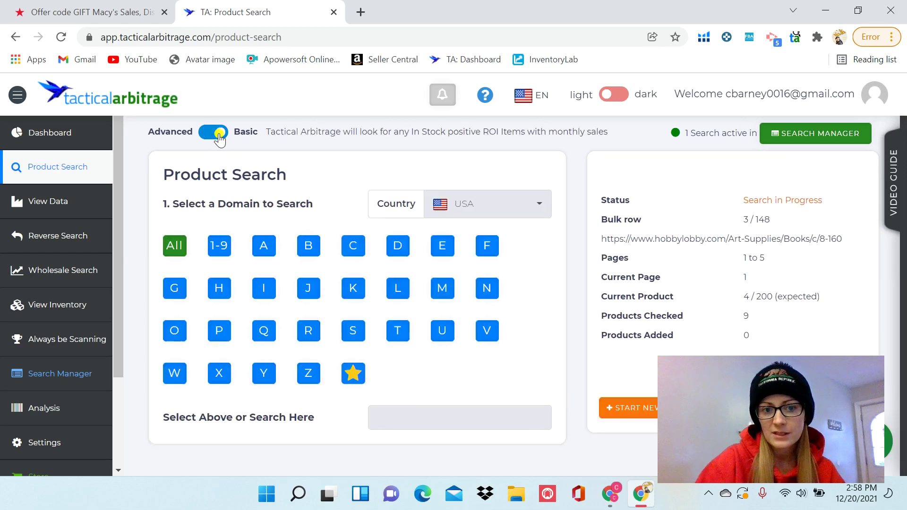
left_click(219, 134)
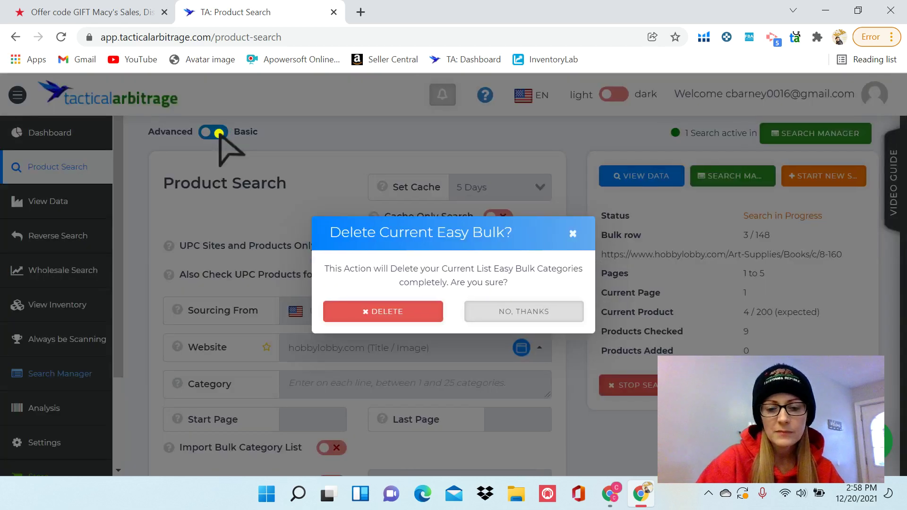
left_click(397, 311)
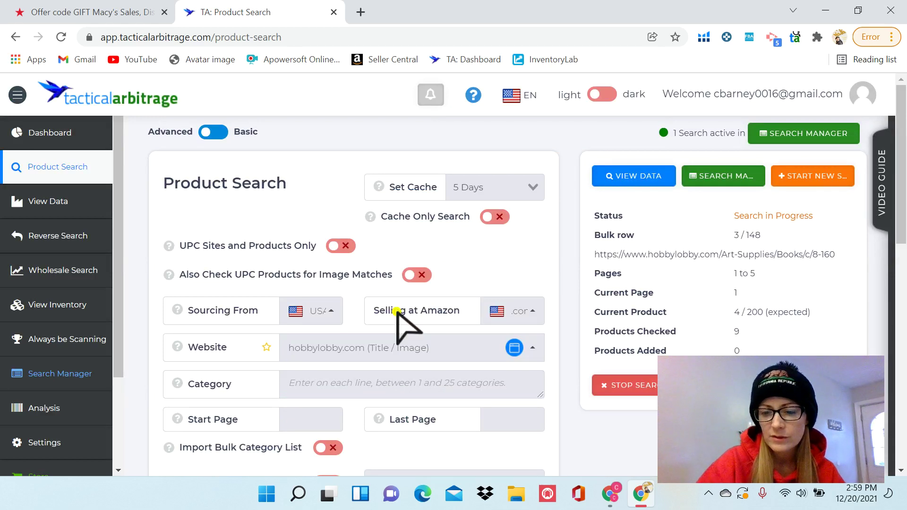
- Open rakuten.com in a new browser tab and browse its Hot Deals for store coupons and cash back offers
left_click(360, 12)
type("rak")
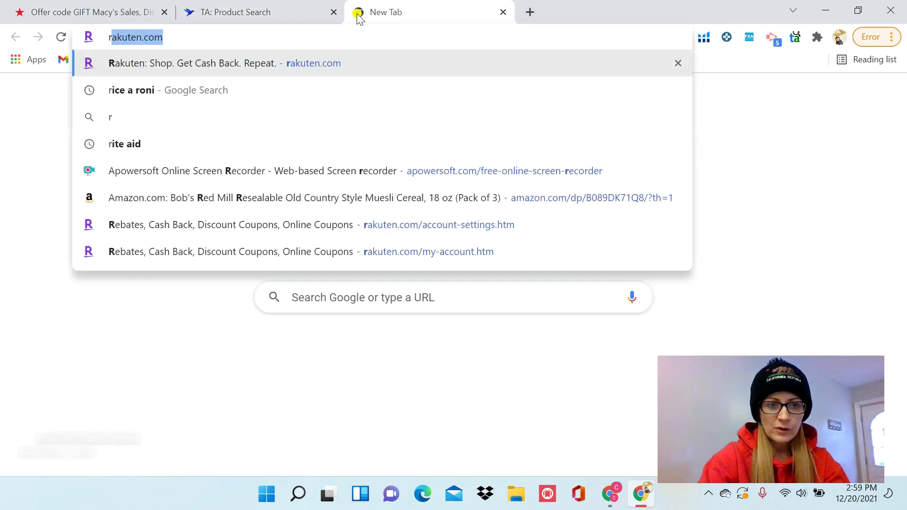
type("ut")
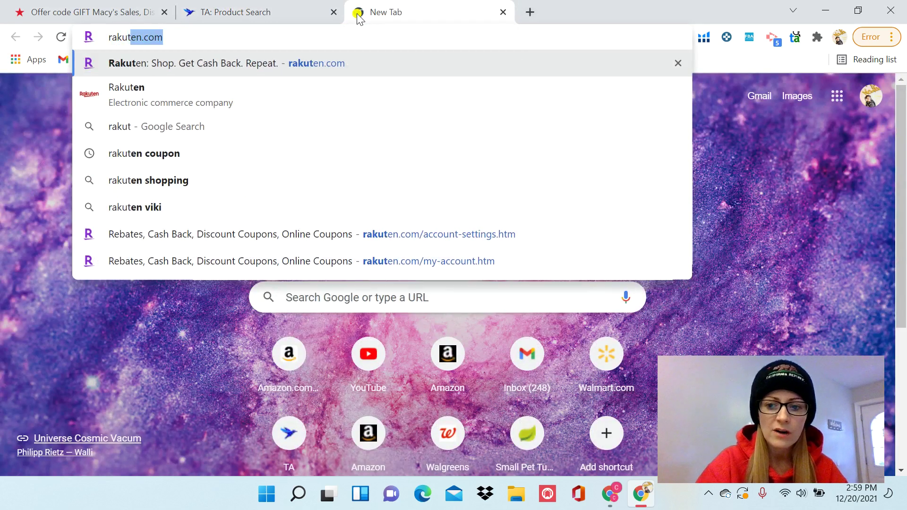
key("Return")
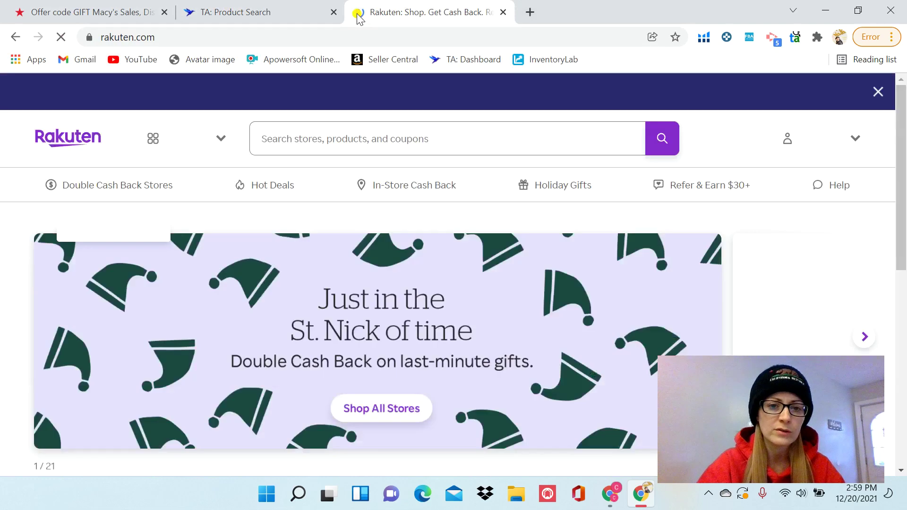
left_click(276, 186)
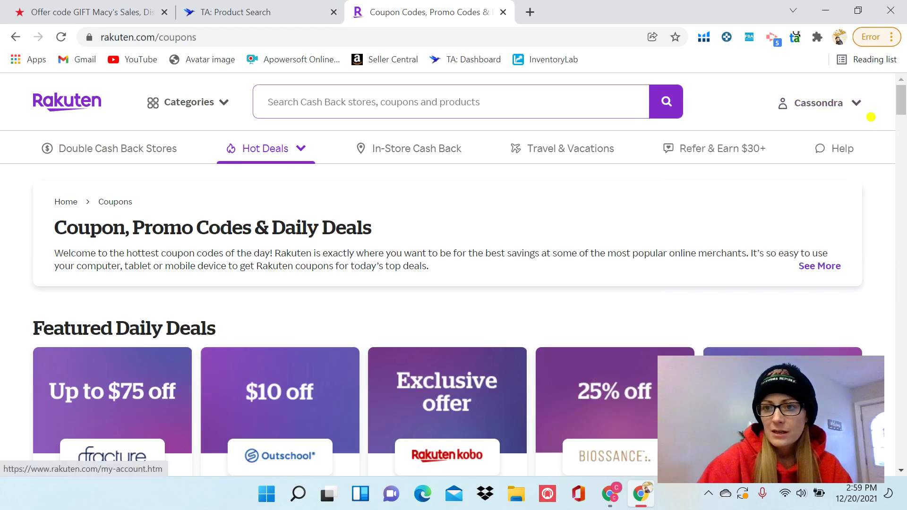
left_click_drag(903, 100, 903, 259)
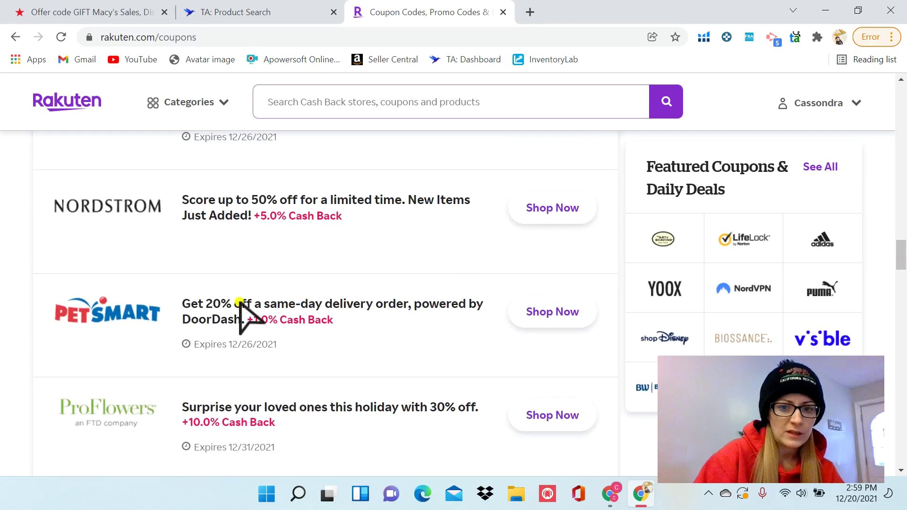
- Review the Macy's coupon and cash back offer on Rakuten and browse the Macy's Offer Code GIFT sale listing
left_click_drag(902, 255, 904, 132)
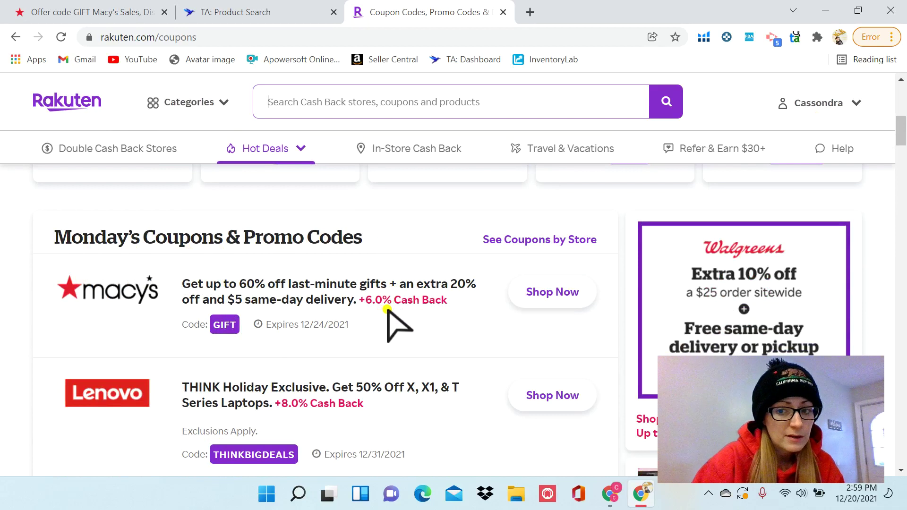
left_click(80, 14)
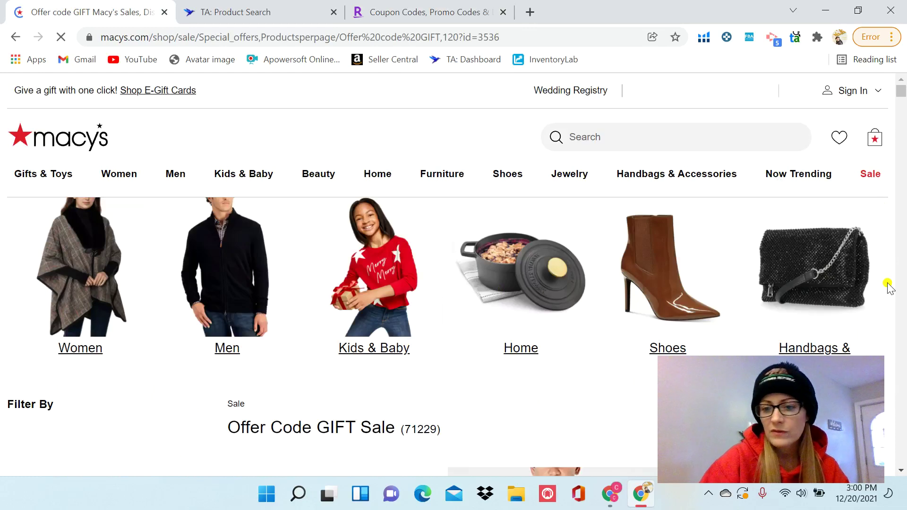
left_click(902, 100)
left_click_drag(903, 100, 903, 102)
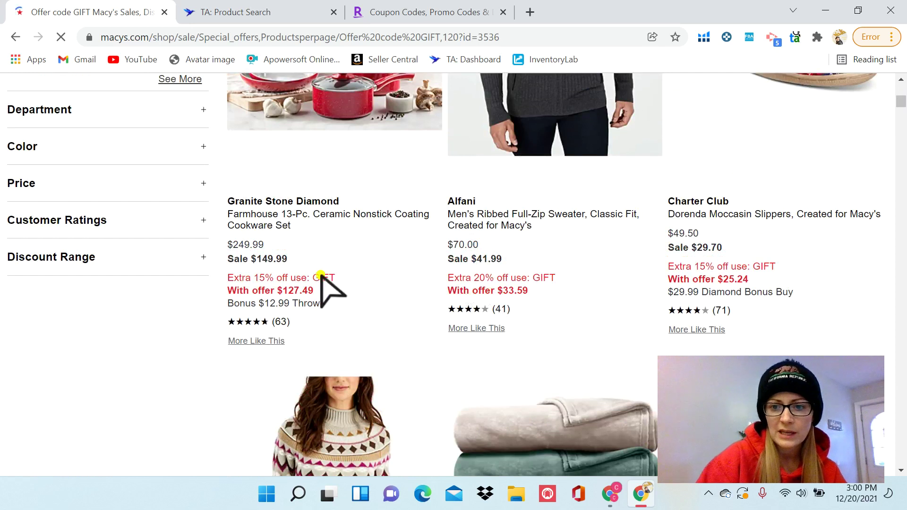
left_click_drag(903, 102, 899, 474)
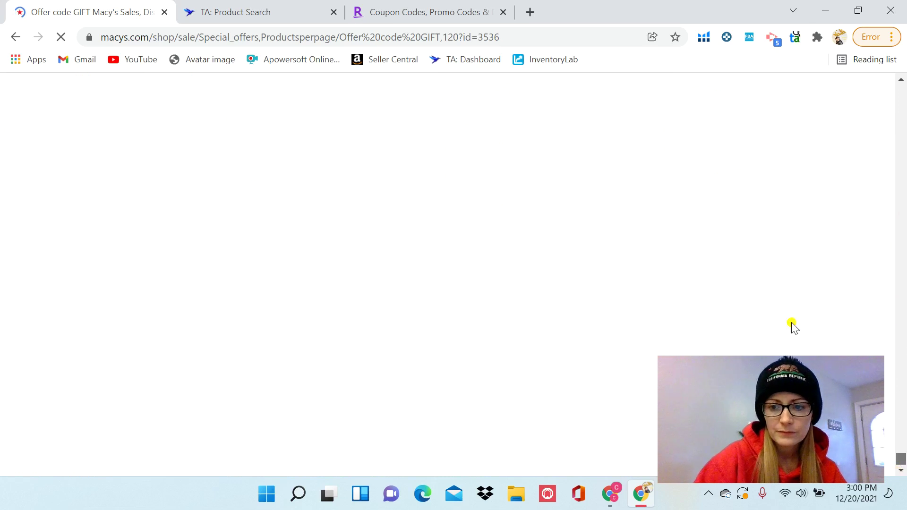
left_click_drag(903, 453, 903, 452)
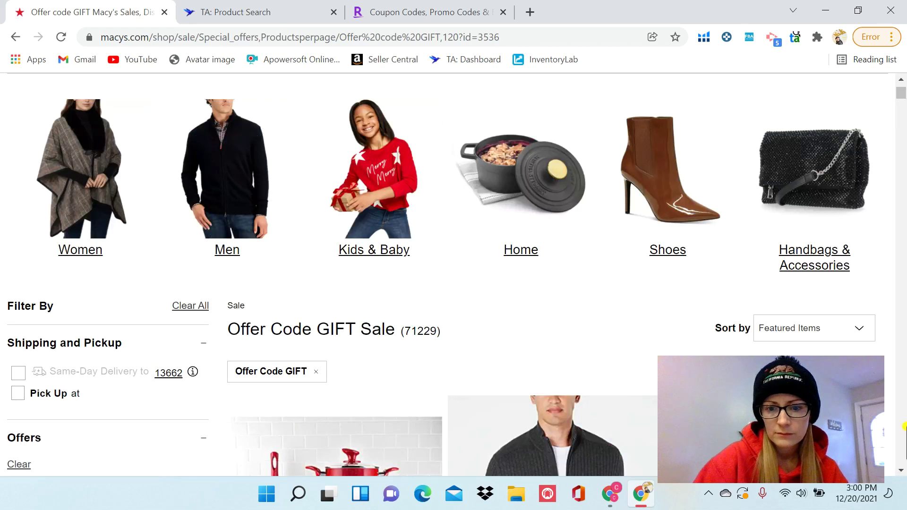
mouse_move(897, 91)
left_mouse_down()
mouse_move(904, 113)
mouse_move(902, 95)
left_mouse_up()
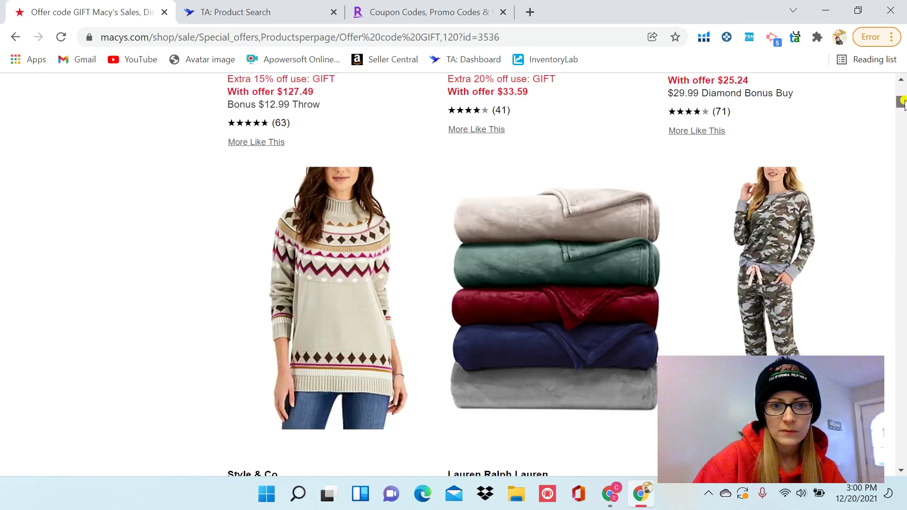
- Copy the Macy's Offer Code GIFT sale page URL and paste it as the category in Tactical Arbitrage's Product Search
left_click(484, 37)
key("ctrl+c")
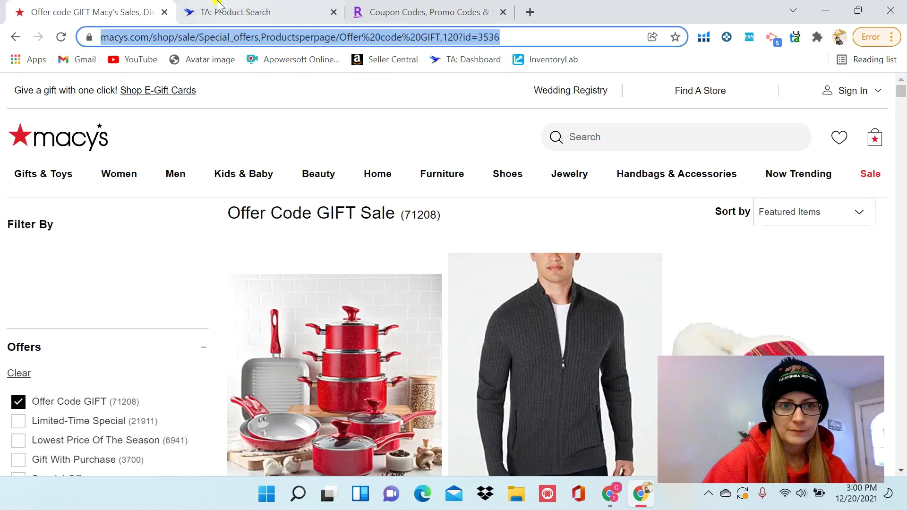
left_click(253, 14)
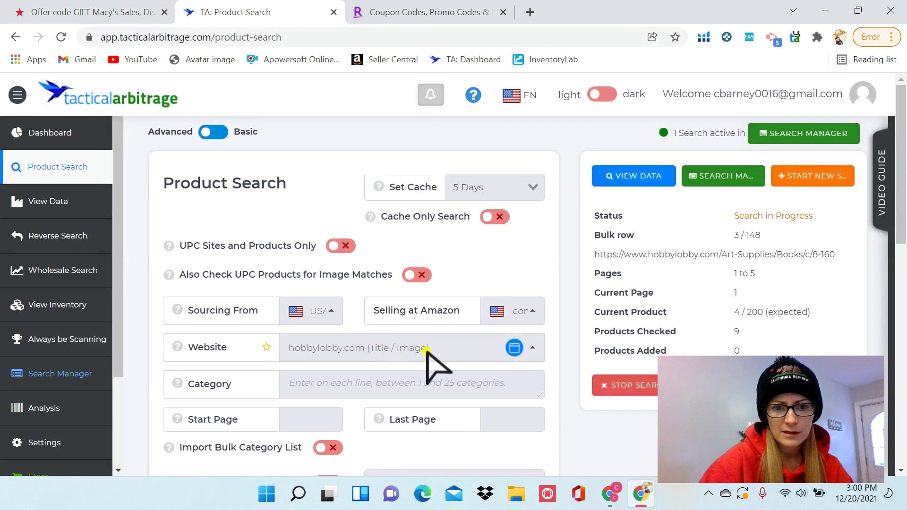
left_click(458, 380)
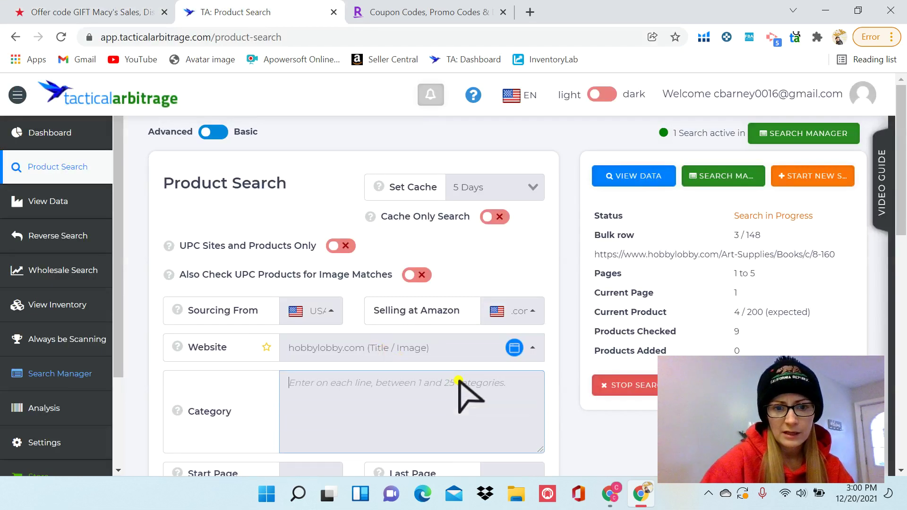
key("ctrl+v")
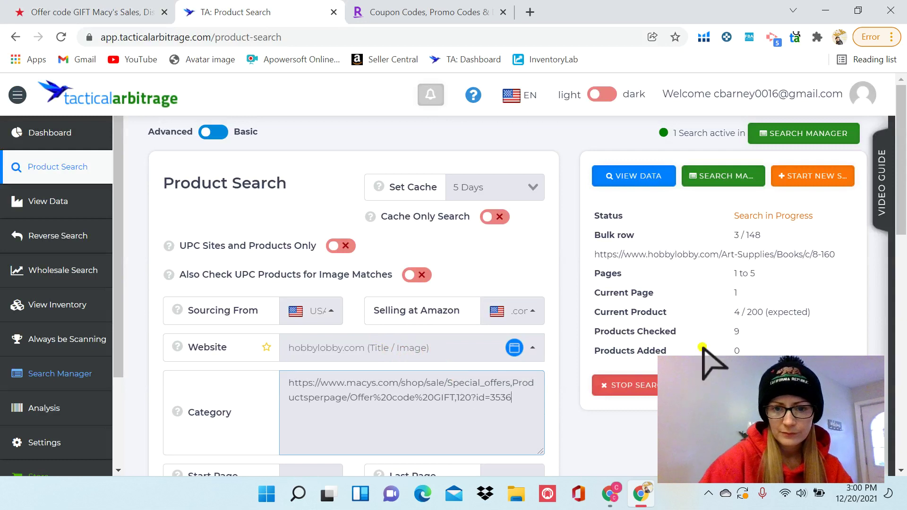
- Check the extent of the Macy's sale listing, and set the search's start page to 1 and last page to 594
scroll(905, 217, "down", 2)
scroll(905, 217, "down", 1)
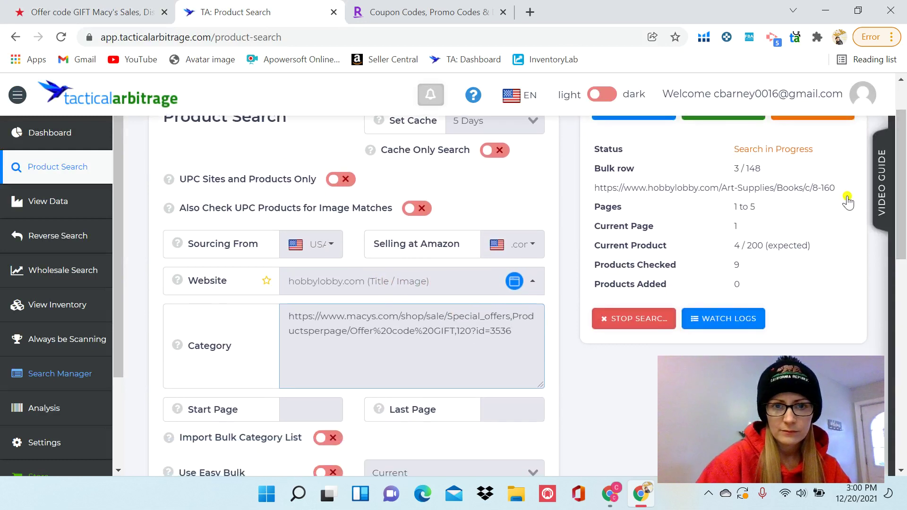
left_click(78, 12)
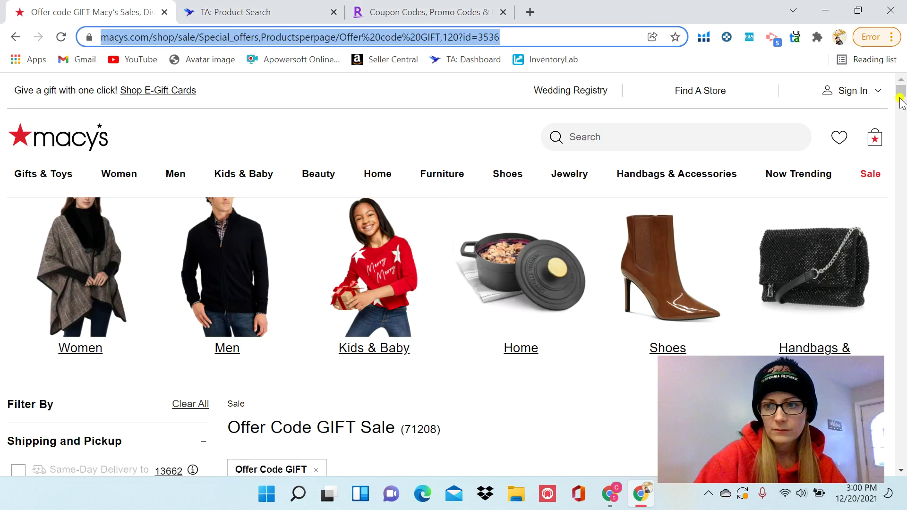
left_click_drag(901, 101, 892, 387)
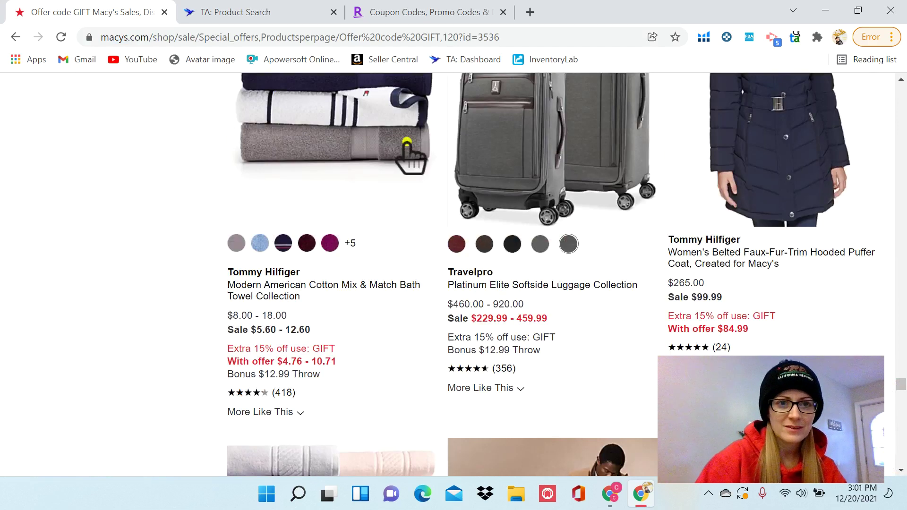
left_click(288, 12)
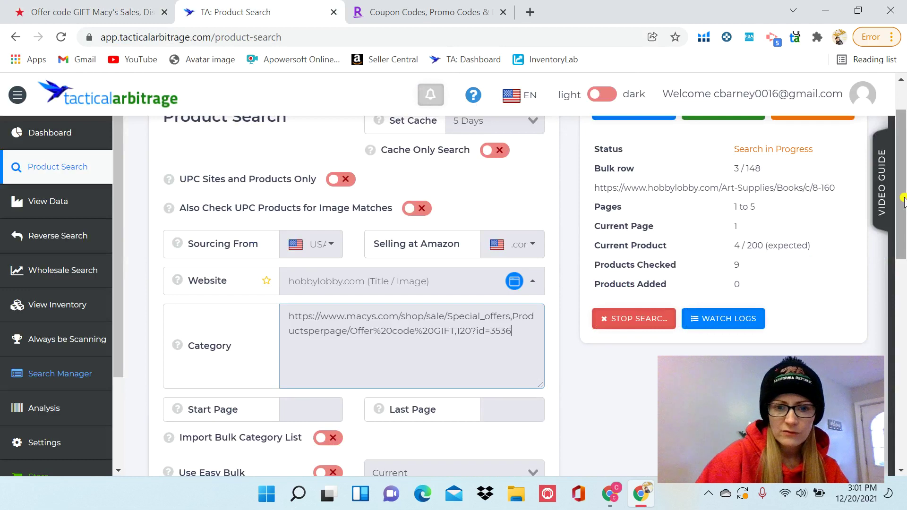
scroll(903, 201, "down", 3)
left_click(309, 278)
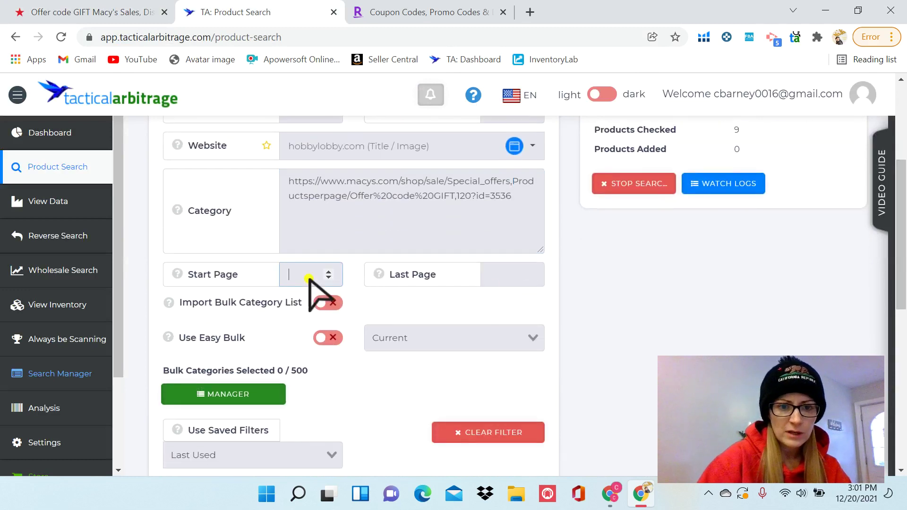
left_click(502, 276)
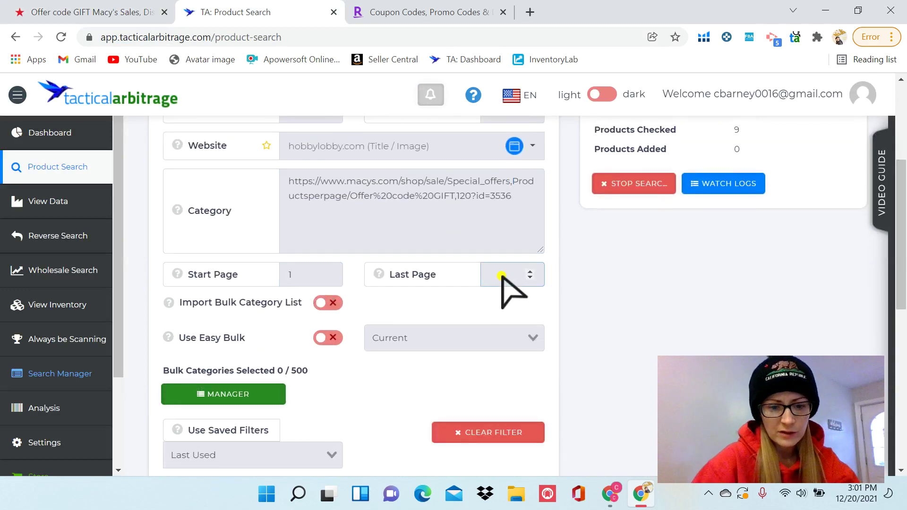
type("594")
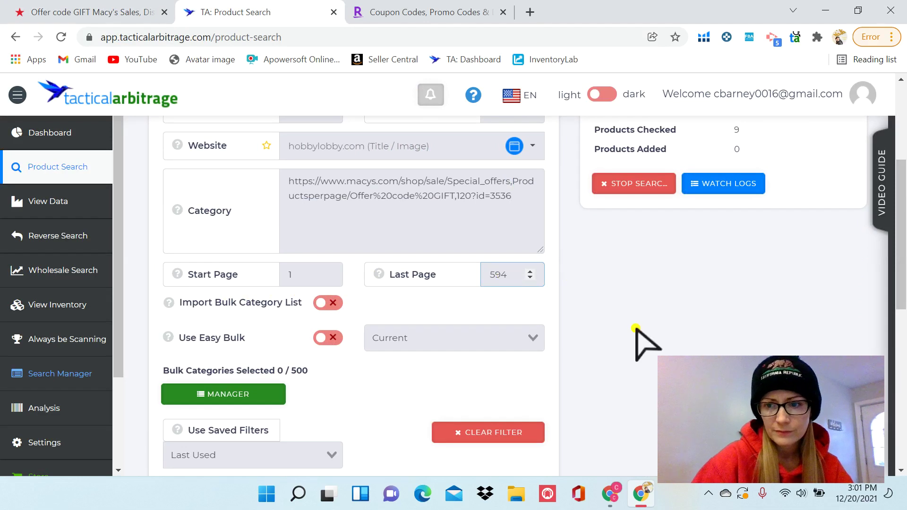
- Change the search website to macys.com (UPC / EAN) and paste the Macy's GIFT sale URL as the category again
scroll(902, 259, "up", 2)
scroll(903, 259, "up", 2)
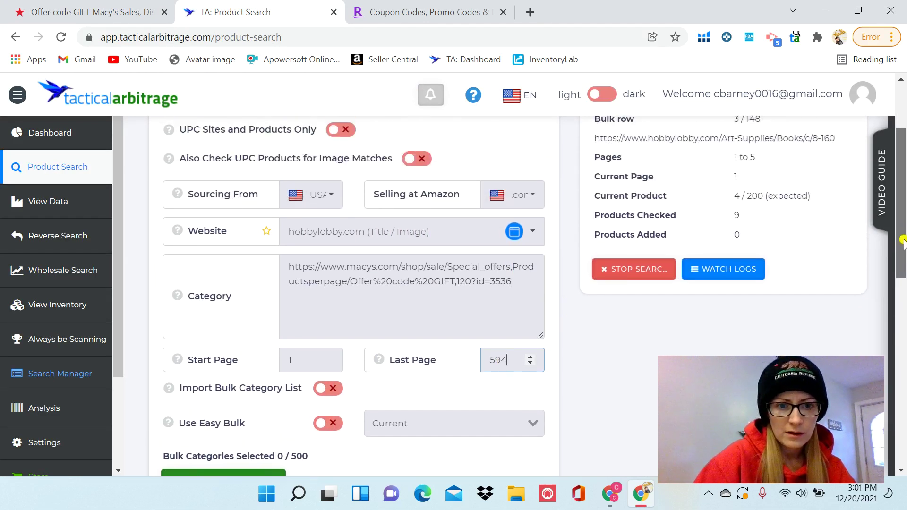
left_click(443, 235)
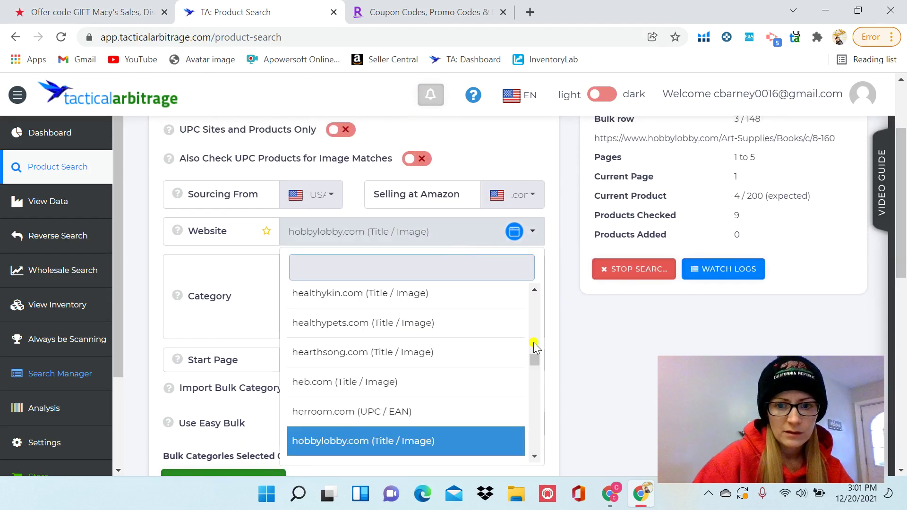
left_click_drag(534, 361, 535, 347)
left_click(429, 265)
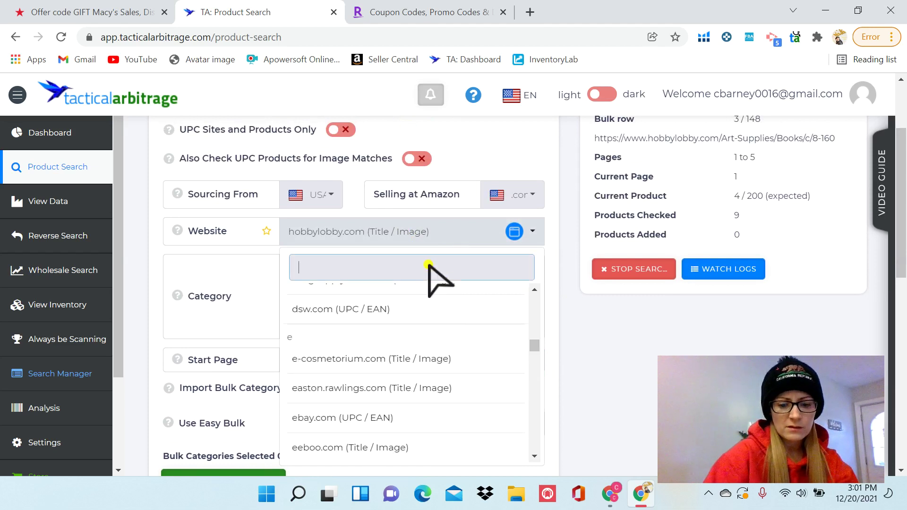
type("macf")
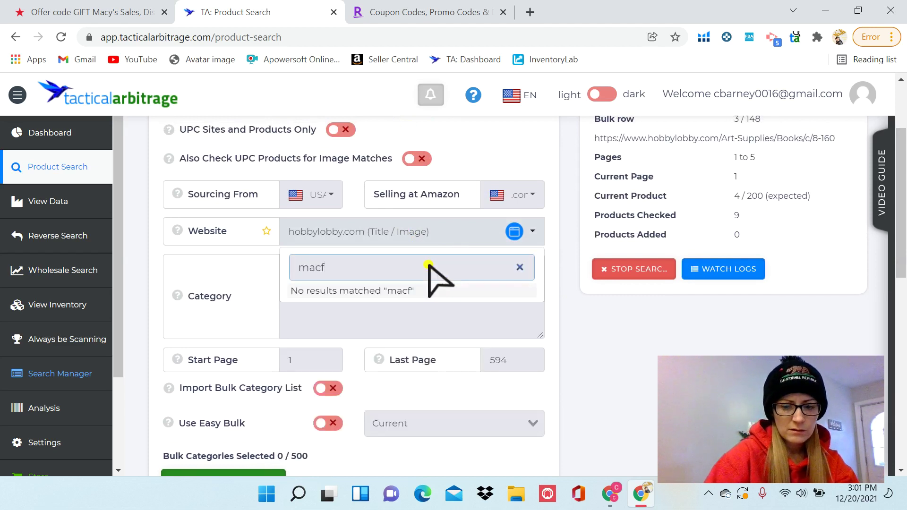
key("BackSpace")
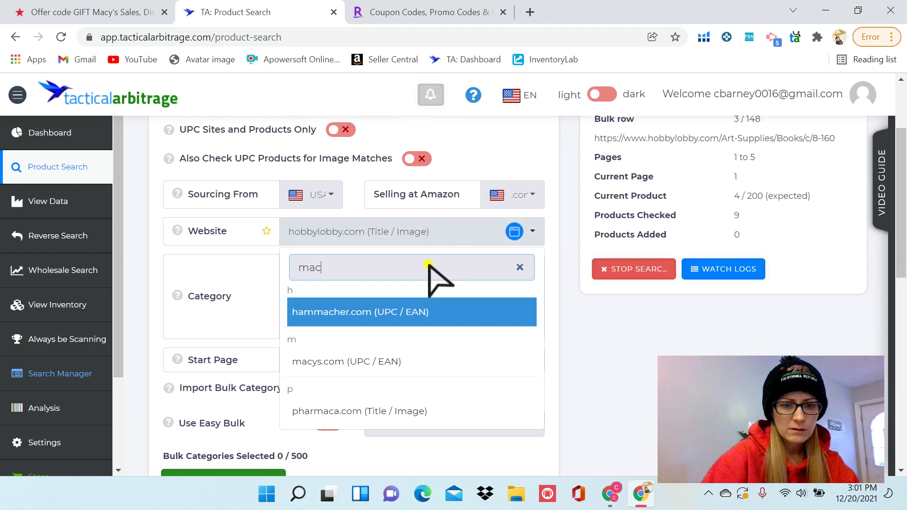
left_click(383, 367)
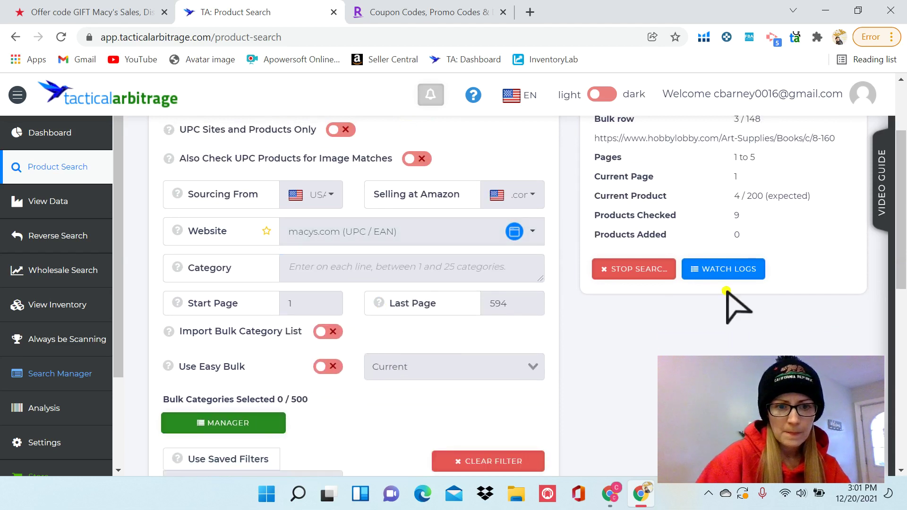
left_click(485, 271)
key("ctrl+v")
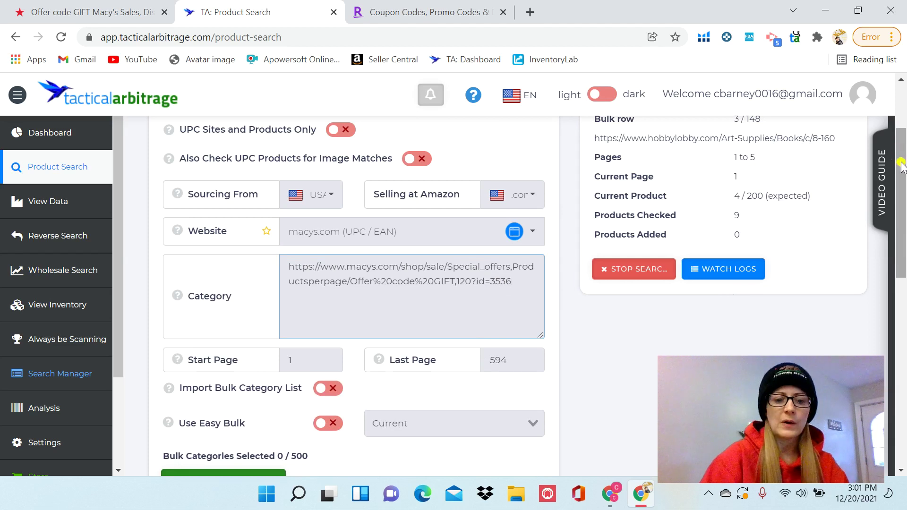
- Set a 15% store discount in the Source Price Adjustments filter, with the automatic discount setting off
left_click_drag(901, 163, 903, 244)
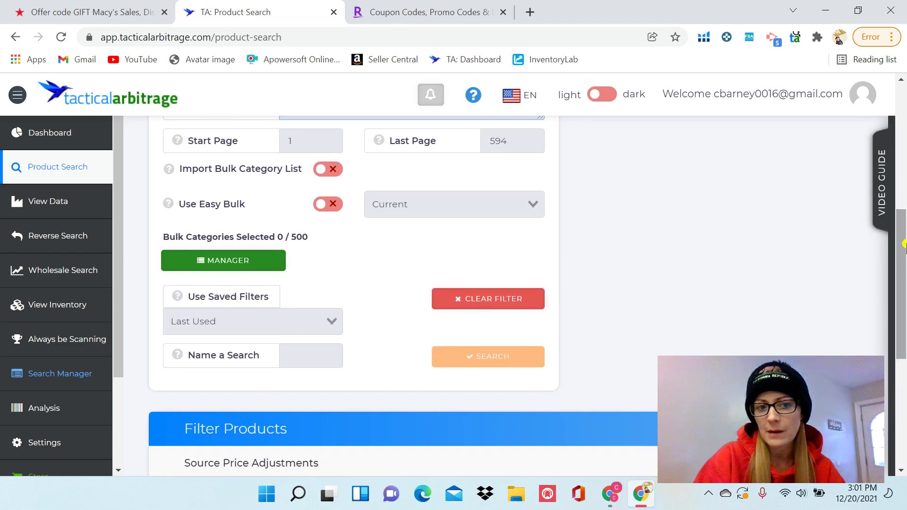
left_click_drag(902, 255, 898, 362)
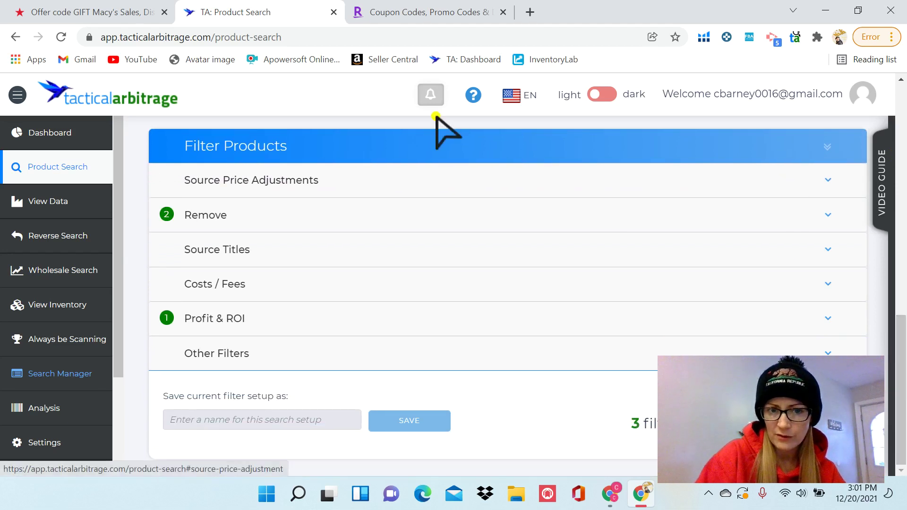
left_click(404, 180)
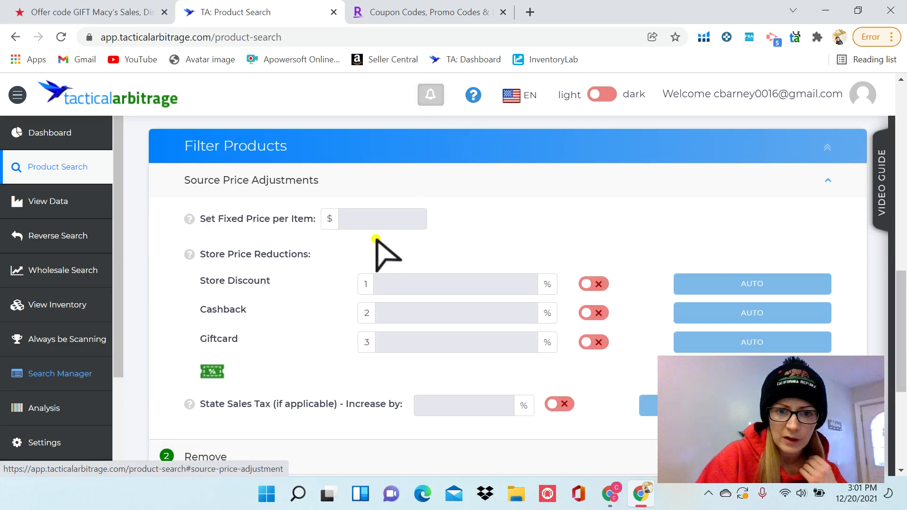
left_click(410, 284)
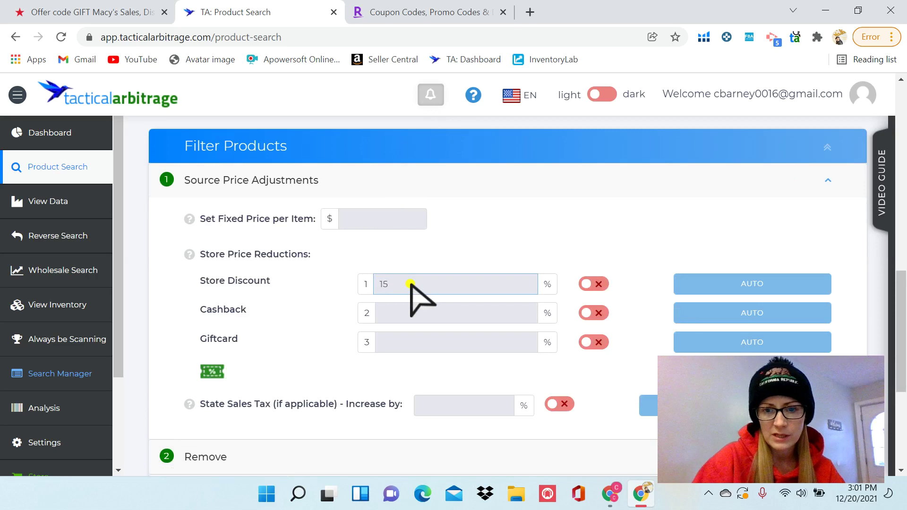
left_click(598, 284)
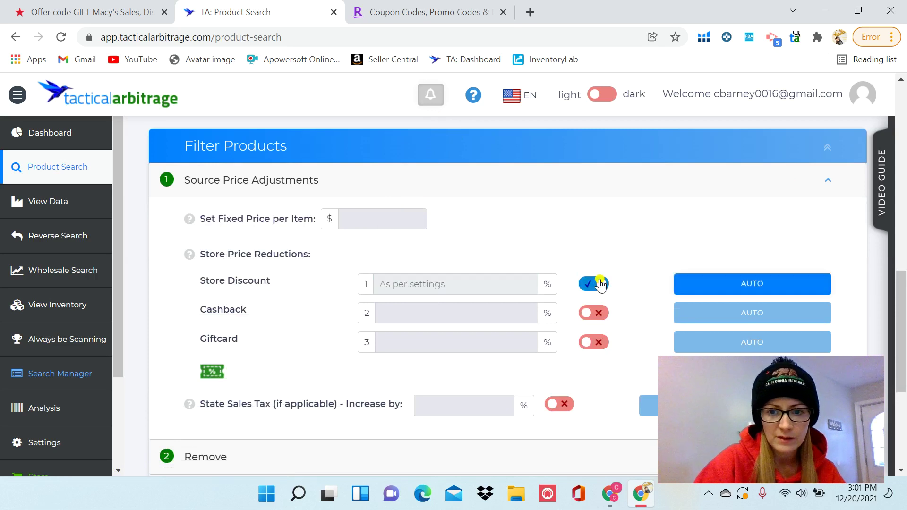
left_click(478, 279)
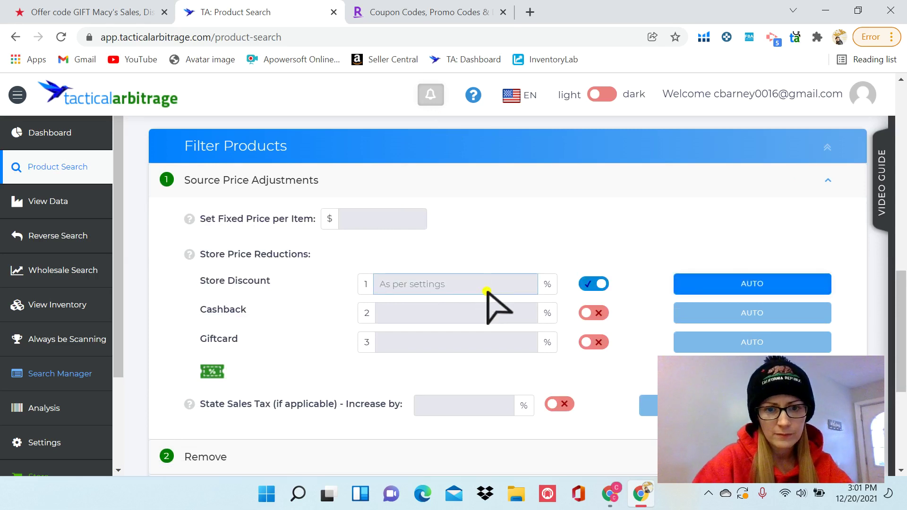
left_click(596, 285)
left_click(463, 290)
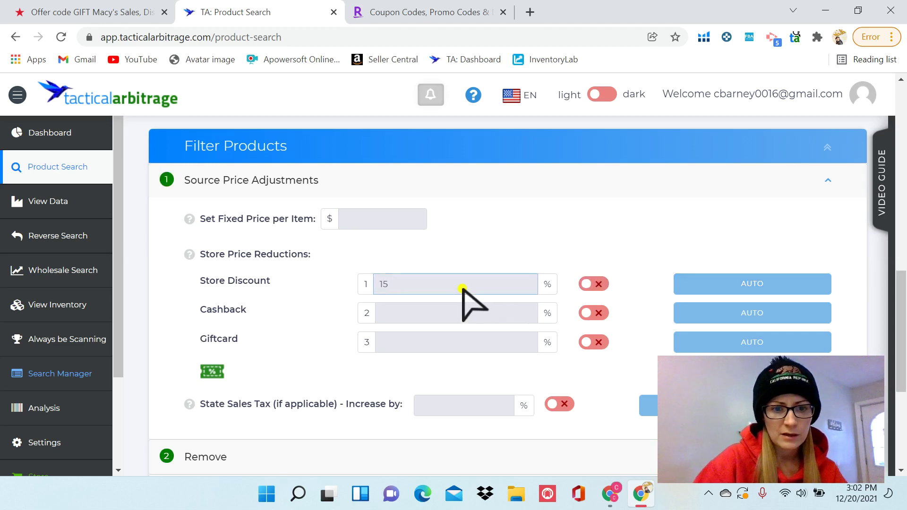
- Set the cashback reduction to 6% and the state sales tax increase to 0.08%
left_click(467, 313)
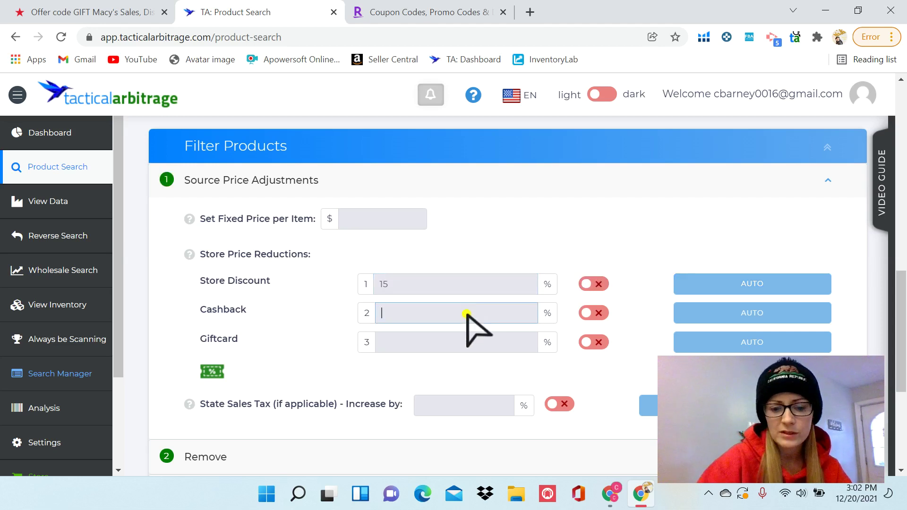
left_click_drag(903, 290, 903, 339)
left_click(449, 223)
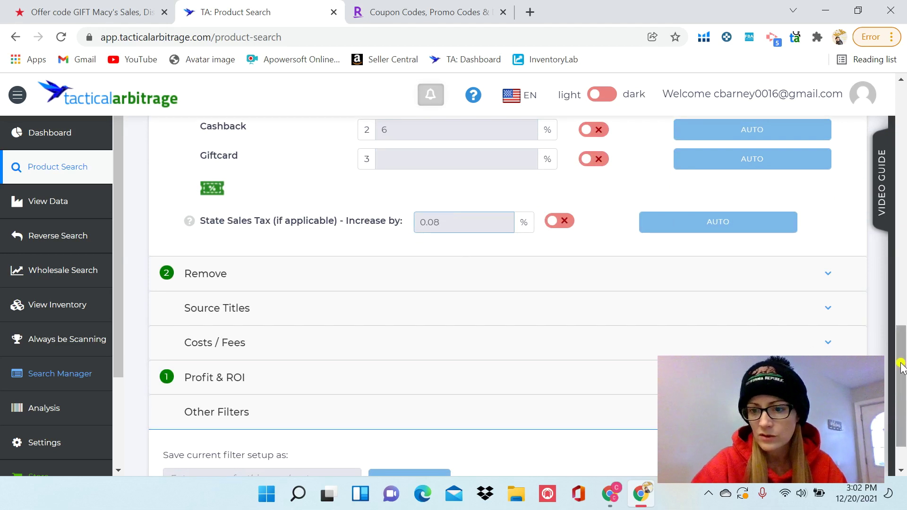
- Expand the Remove filters and turn on the removal of oversize products
left_click_drag(902, 366, 903, 379)
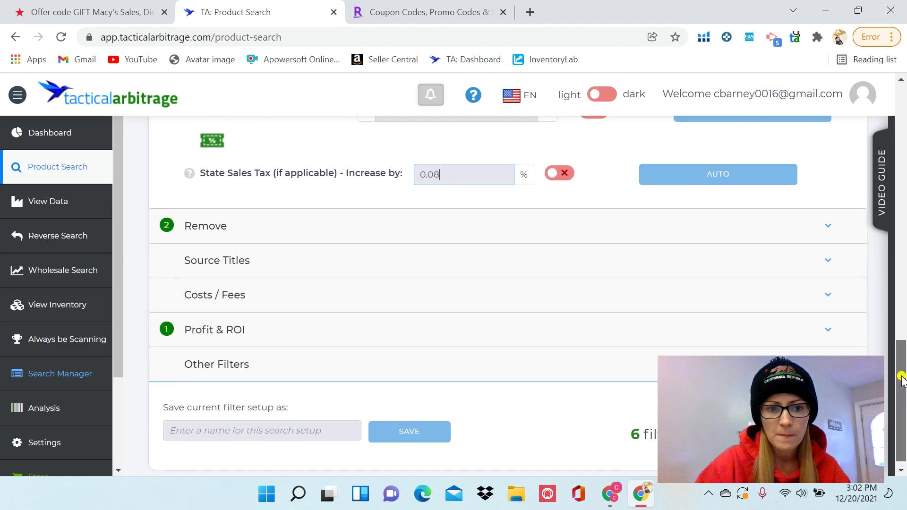
left_click(538, 230)
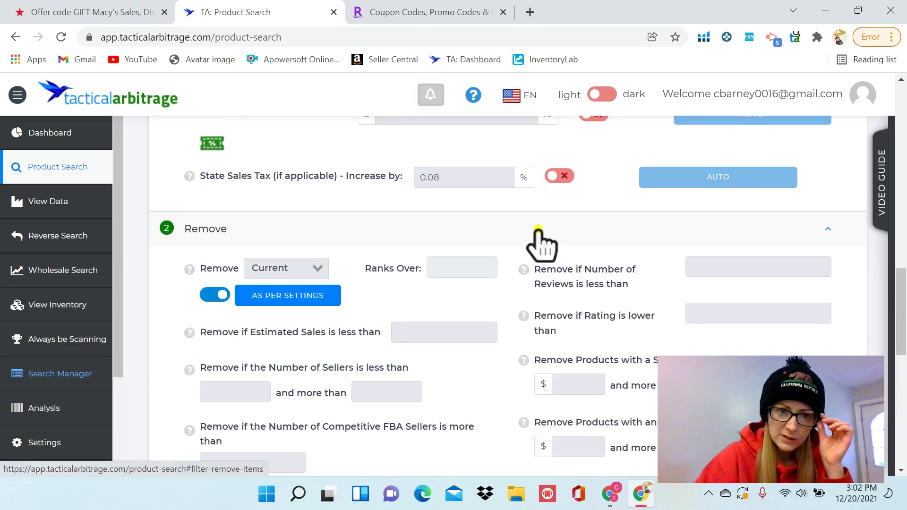
left_click_drag(903, 307, 903, 369)
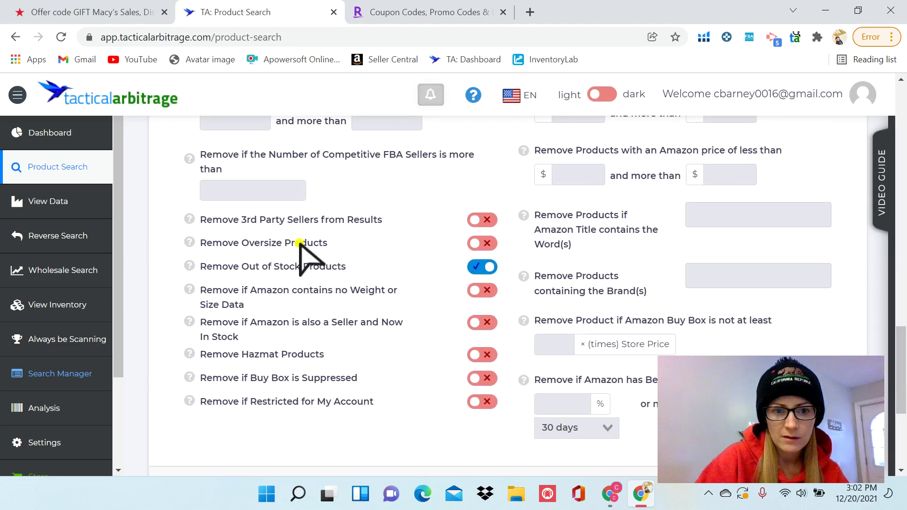
left_click(478, 245)
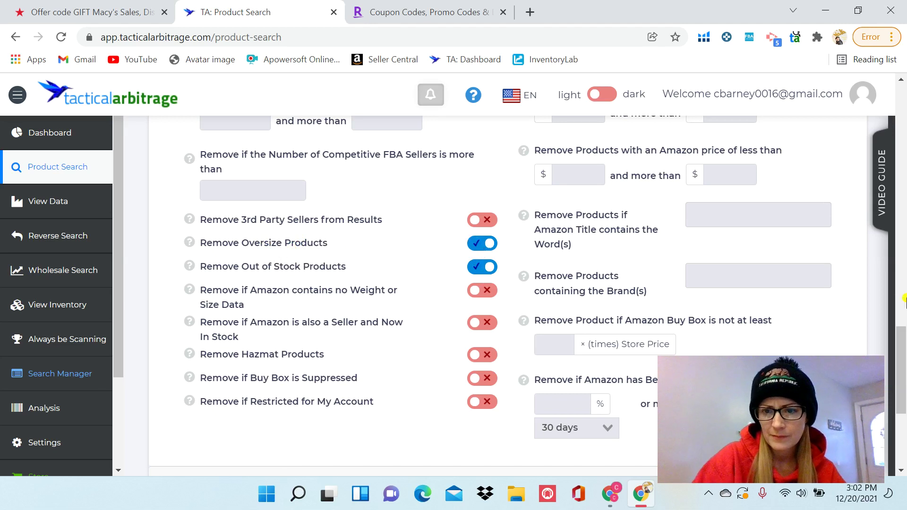
- Set the Remove filters to exclude products with fewer than 3 sellers, leaving the estimated sales and source price limits blank
left_click_drag(902, 331, 902, 298)
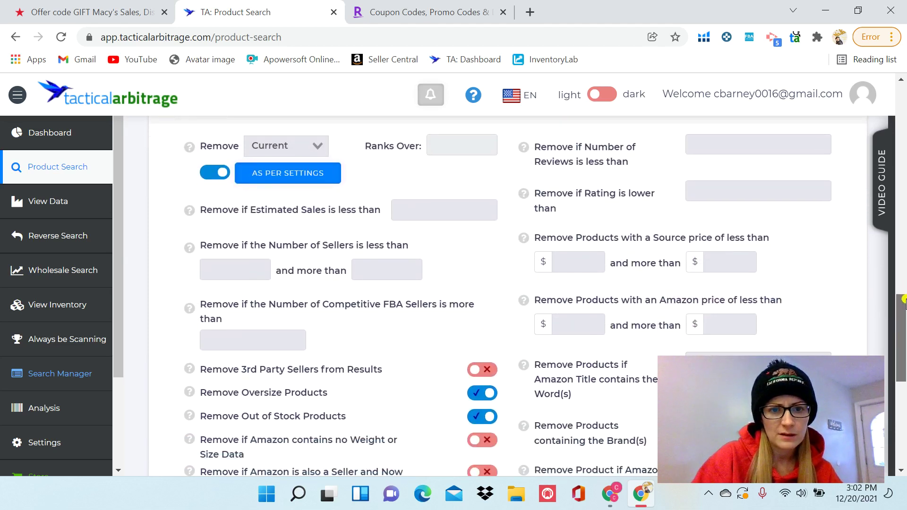
left_click(446, 214)
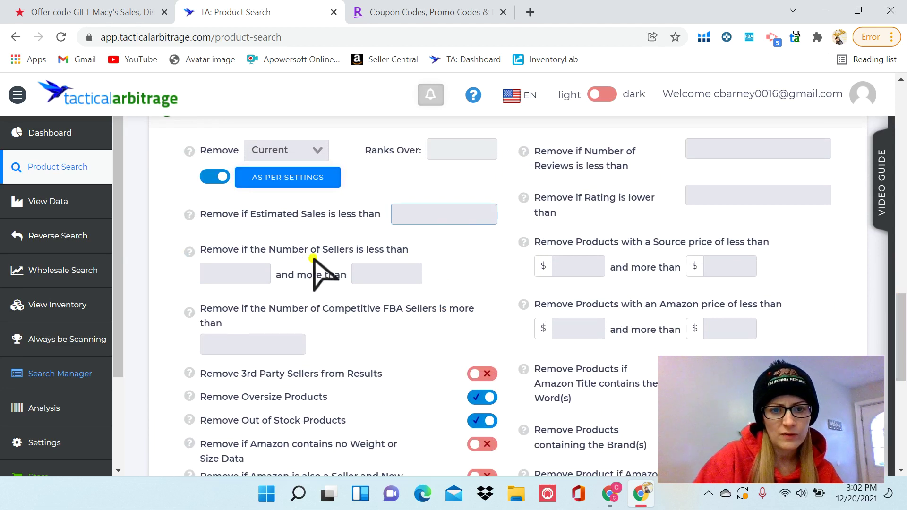
left_click(232, 275)
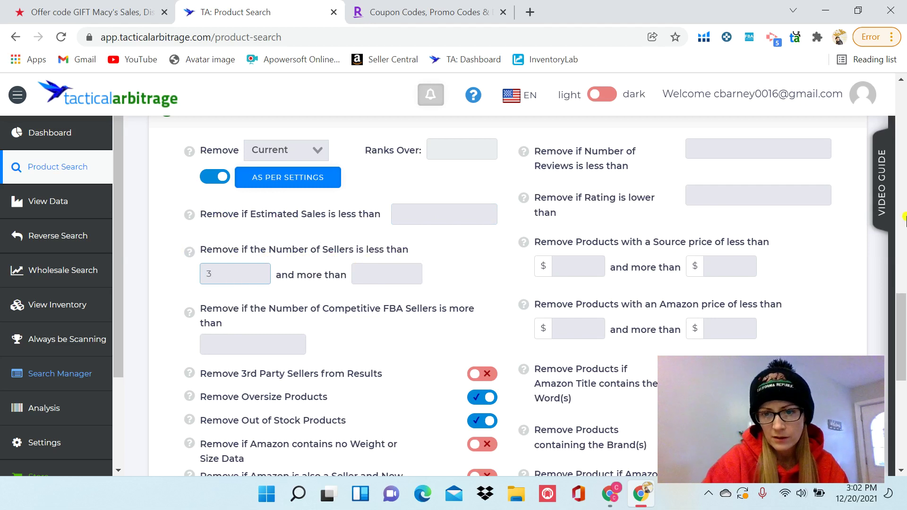
scroll(903, 297, "down", 1)
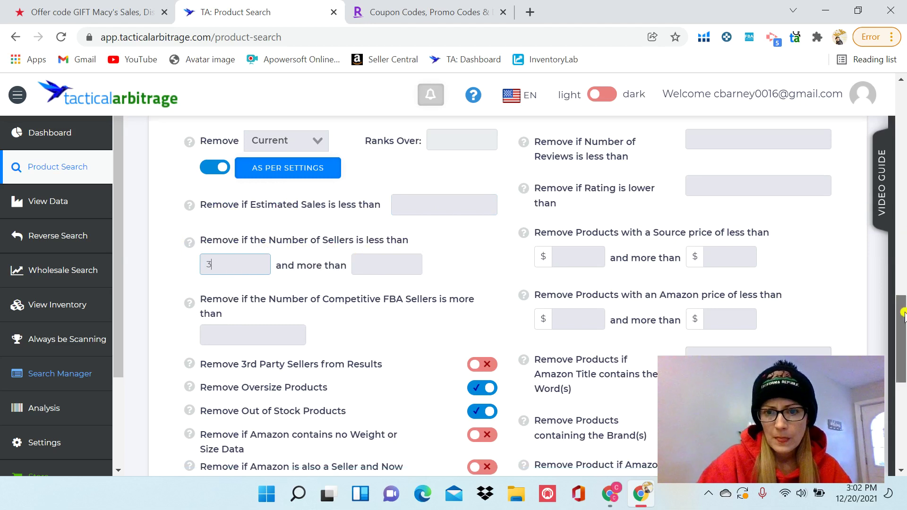
mouse_move(904, 320)
left_mouse_down()
mouse_move(903, 328)
mouse_move(904, 318)
left_mouse_up()
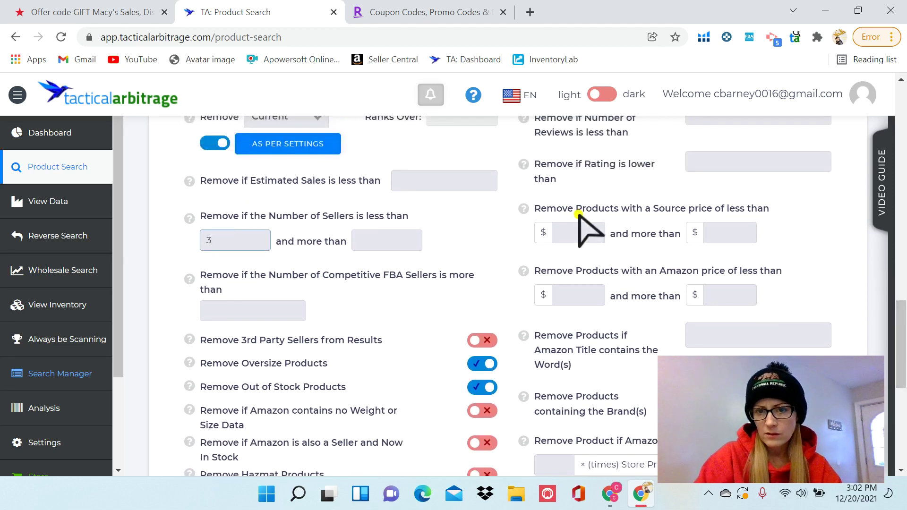
left_click(580, 233)
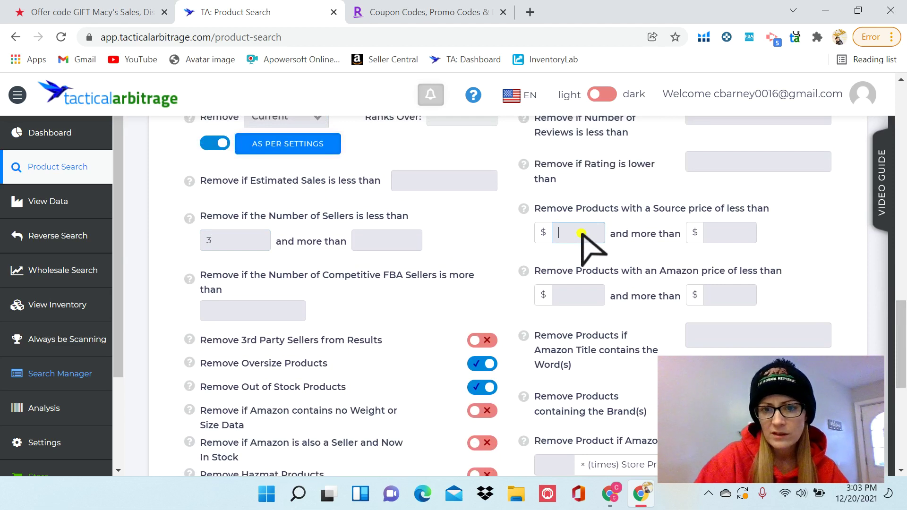
- Review the options in the Source Titles and Costs / Fees filter sections
left_click_drag(904, 307, 904, 309)
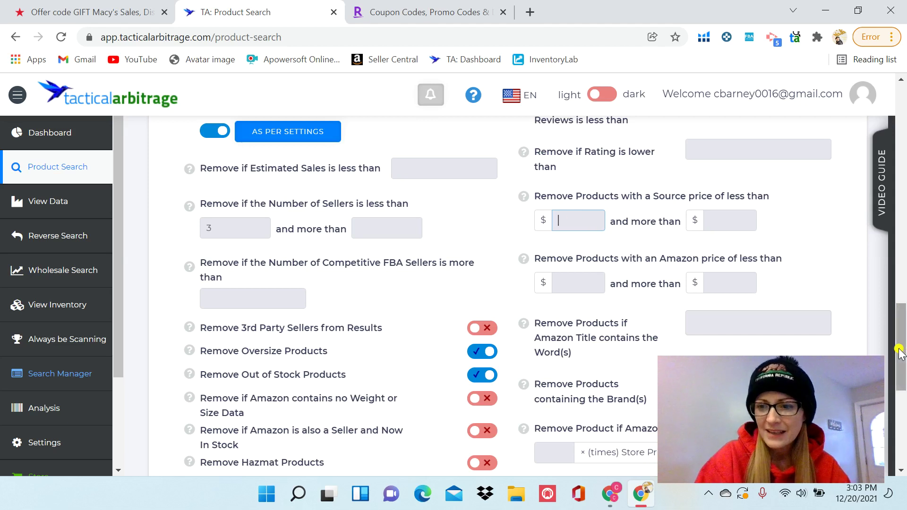
left_click_drag(903, 354, 904, 441)
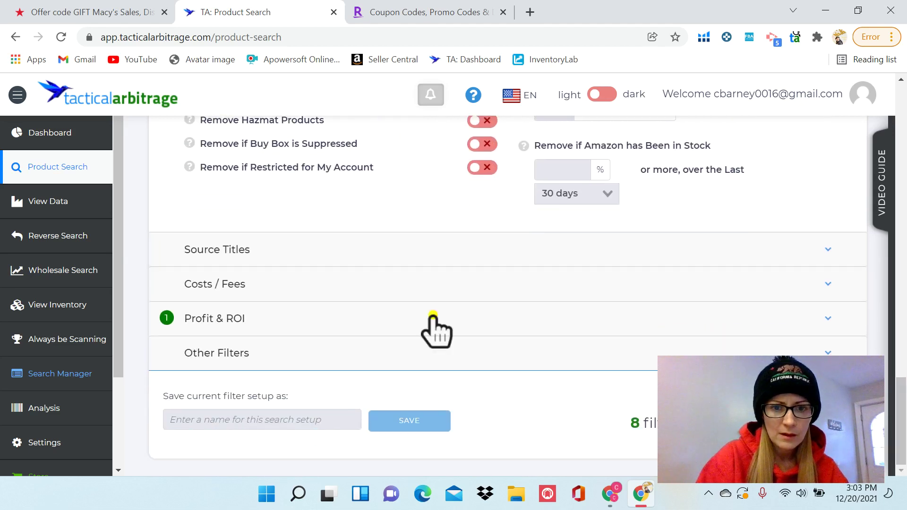
left_click(456, 256)
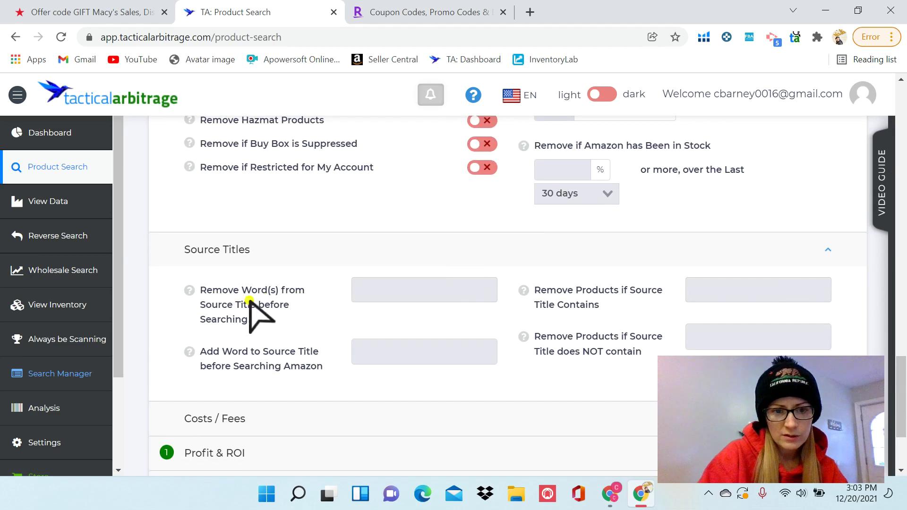
left_click_drag(902, 402, 902, 428)
left_click(473, 283)
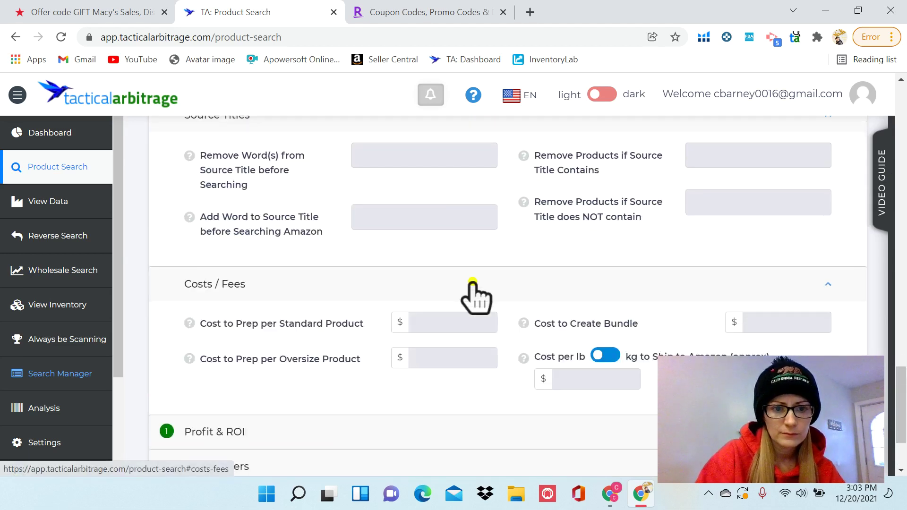
left_click_drag(899, 380, 905, 410)
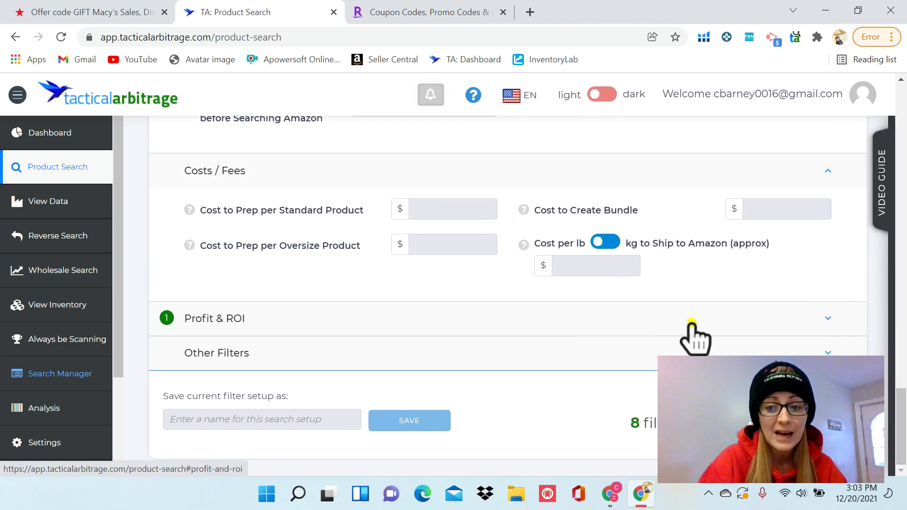
- In the Profit & ROI filters, set the minimum gross profit to $3 and the minimum gross ROI to 50%
left_click(589, 317)
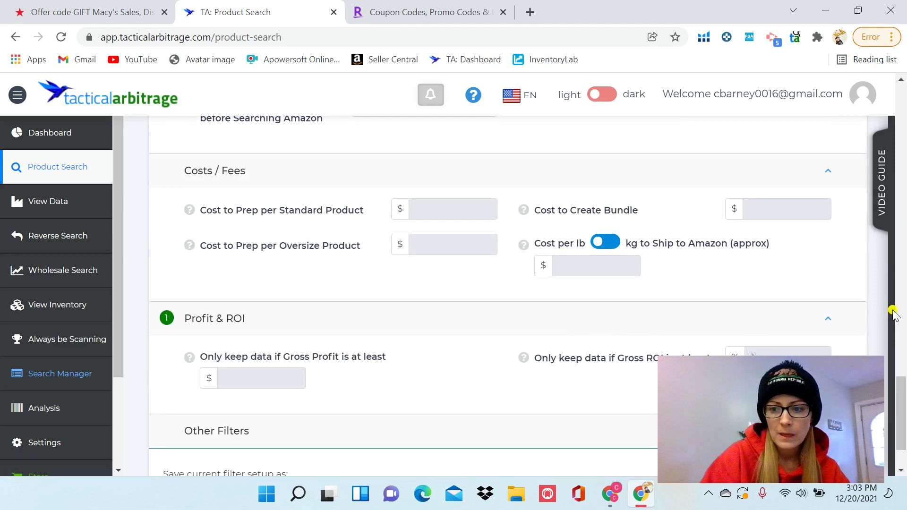
left_click_drag(903, 397, 903, 439)
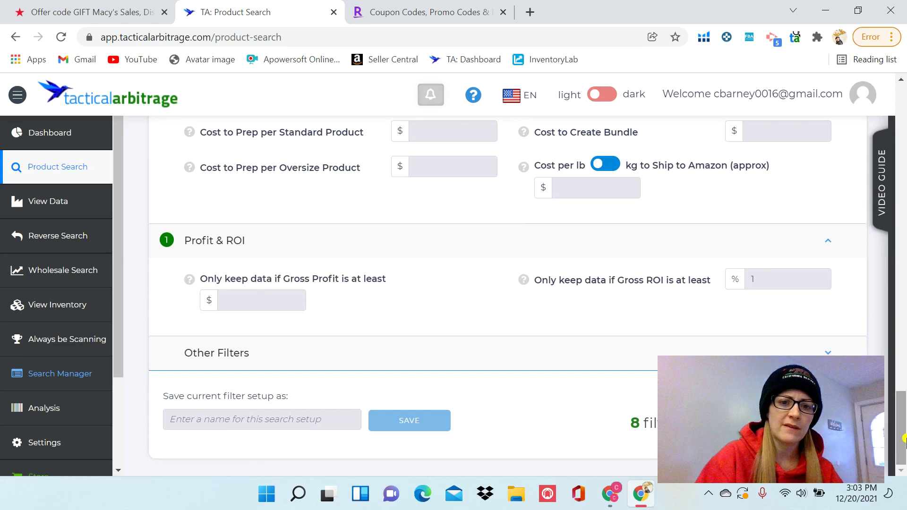
left_click(271, 299)
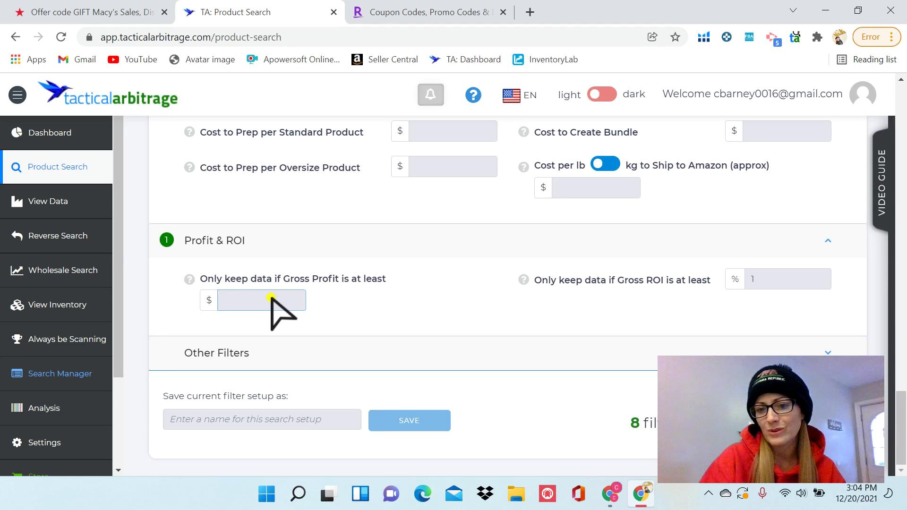
type("3")
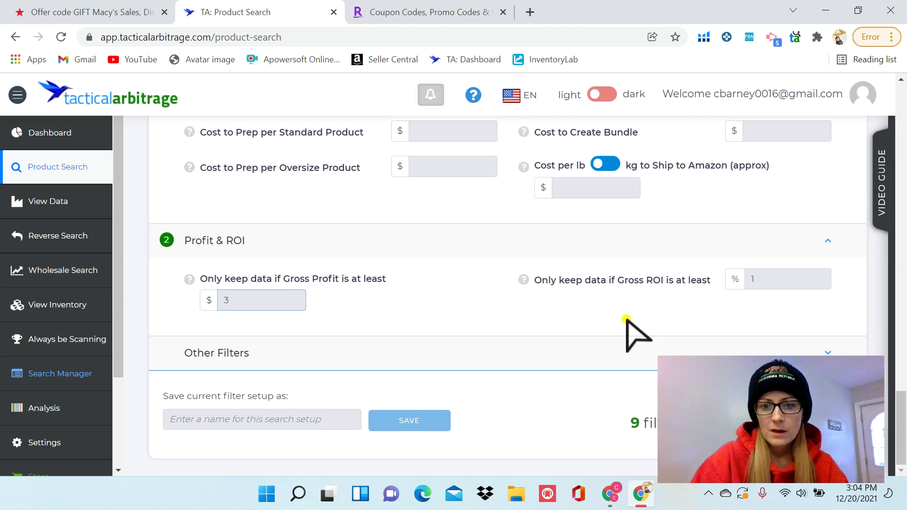
left_click(784, 277)
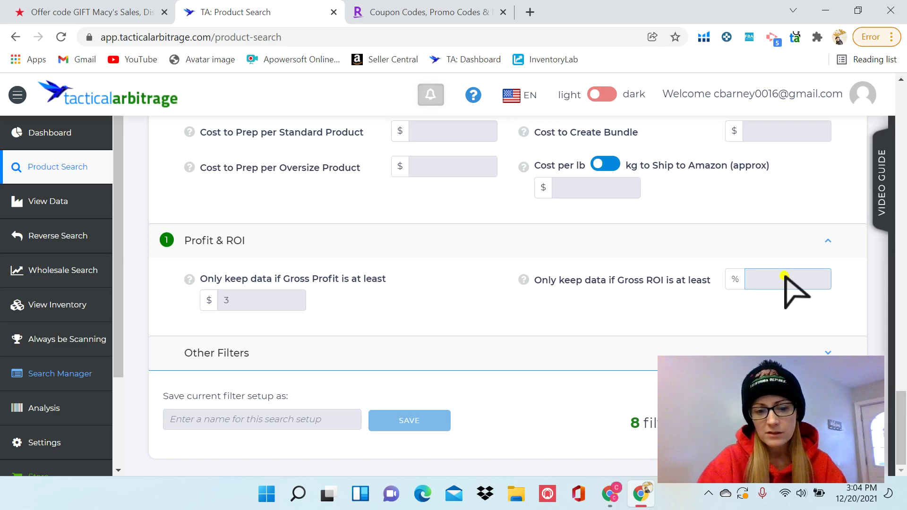
type("50")
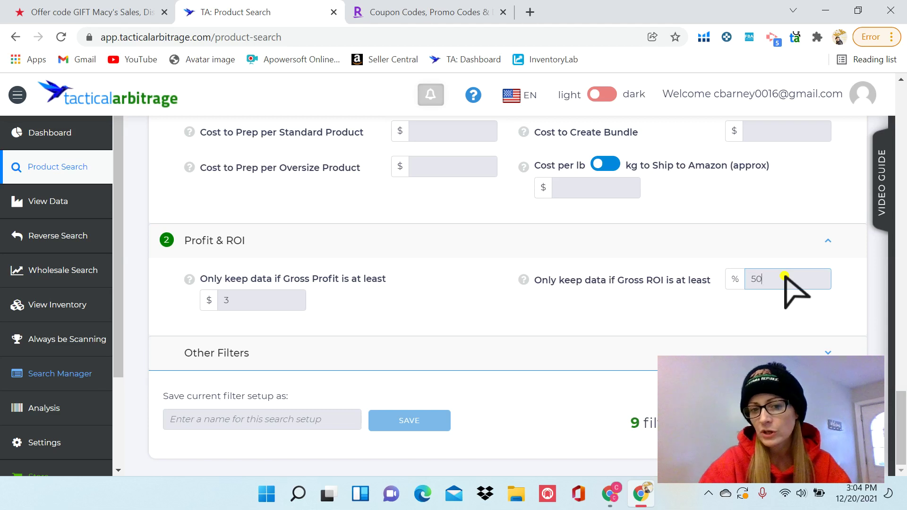
- Turn on the Remove filter for products where Amazon is also a seller and now in stock
left_click_drag(767, 392, 630, 392)
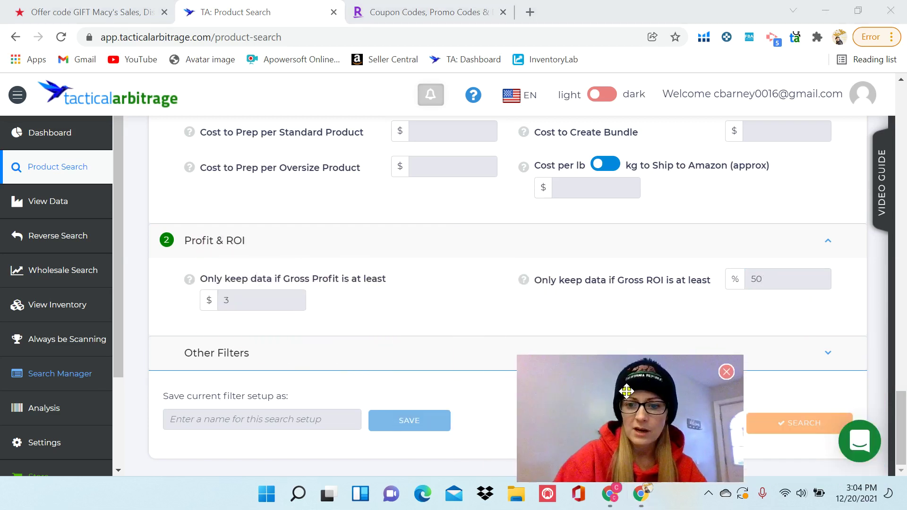
left_click(901, 438)
left_click_drag(902, 438, 873, 347)
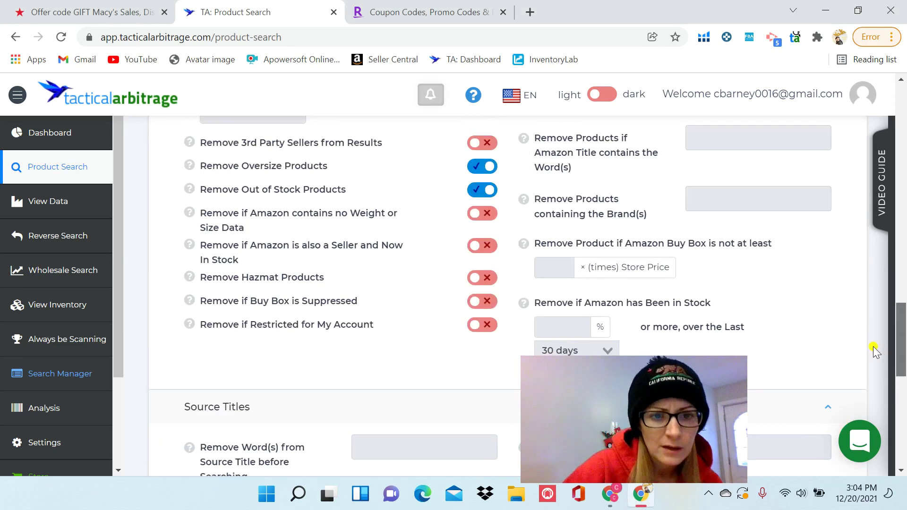
mouse_move(873, 347)
left_mouse_down()
mouse_move(876, 327)
mouse_move(883, 344)
left_mouse_up()
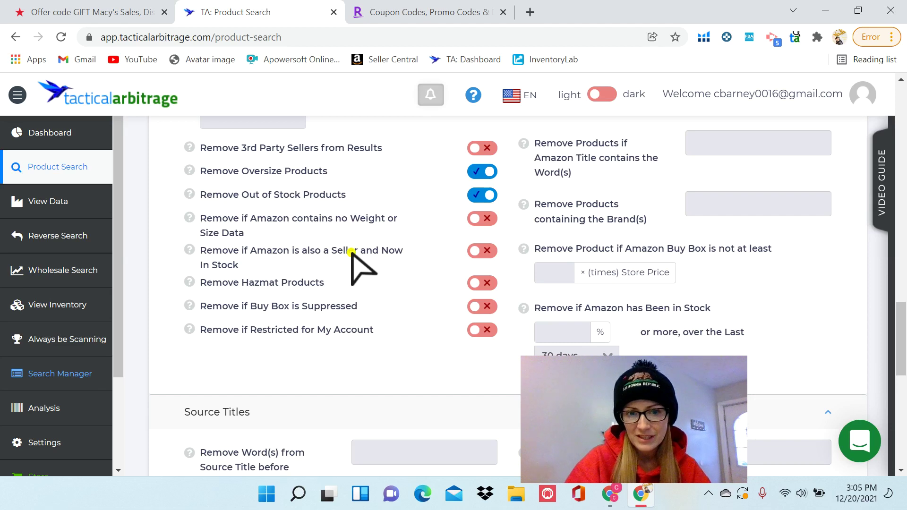
left_click(481, 252)
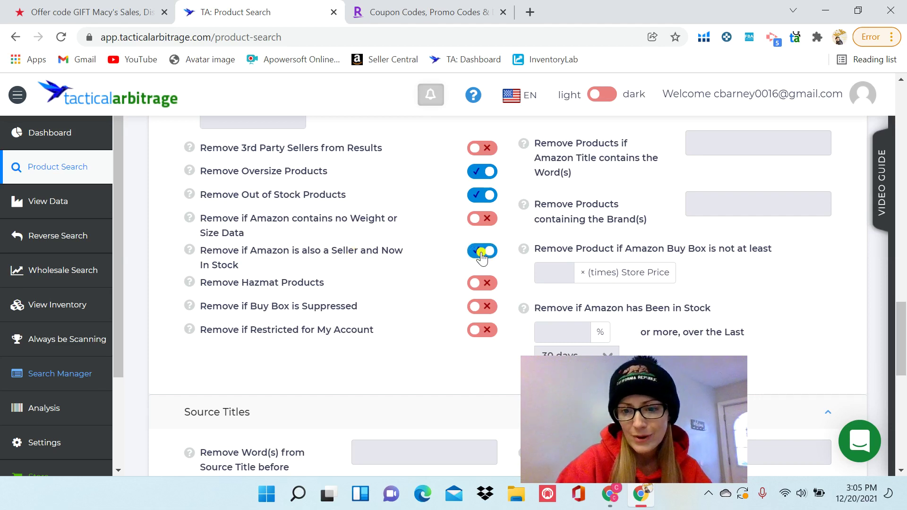
- Open the Search Manager's completed searches and examine the Michaels and Target product searches, including products checked and added
left_click_drag(903, 373, 879, 215)
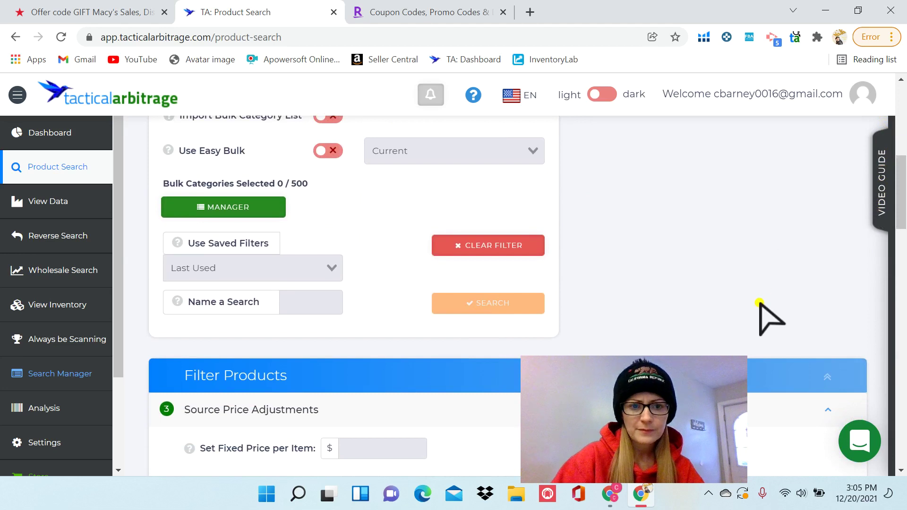
left_click_drag(903, 217, 844, 22)
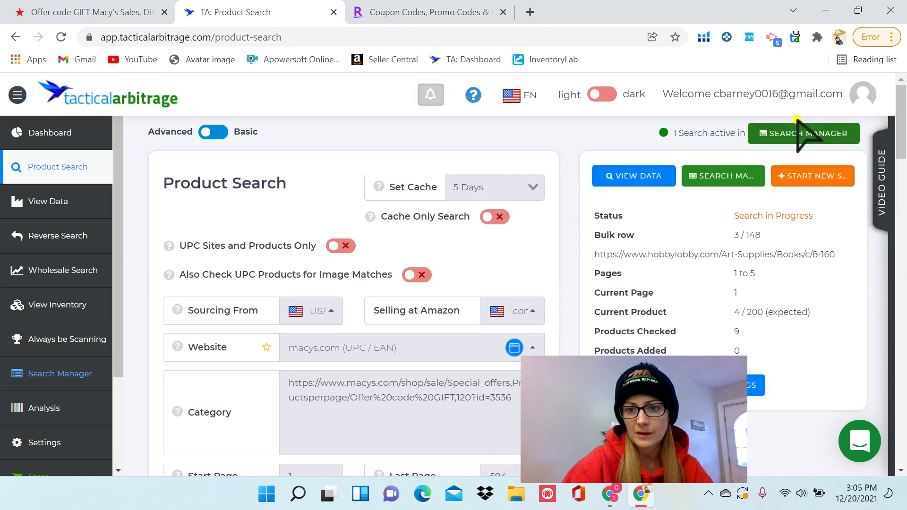
left_click(814, 133)
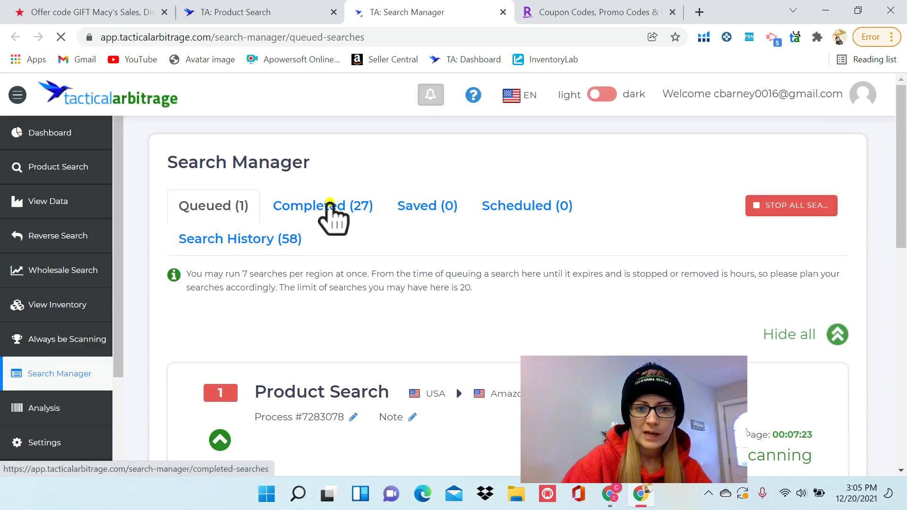
left_click(334, 215)
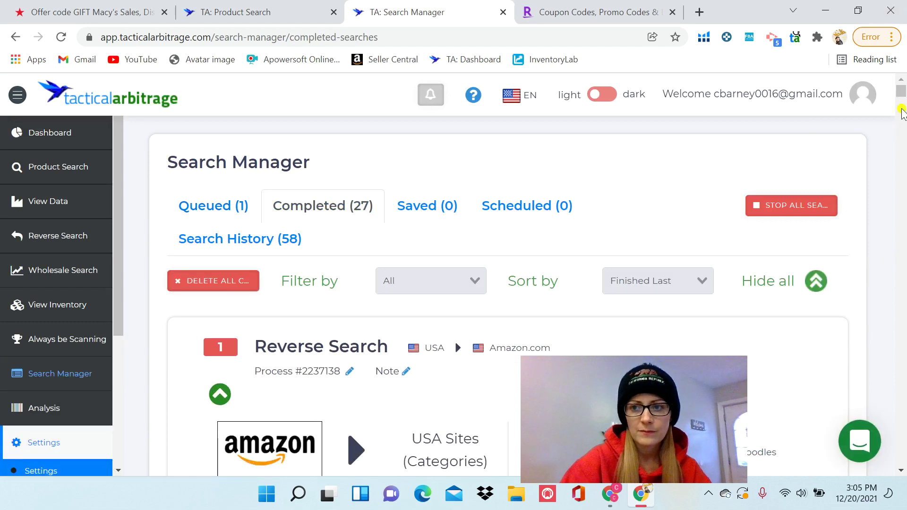
left_click_drag(901, 90, 904, 118)
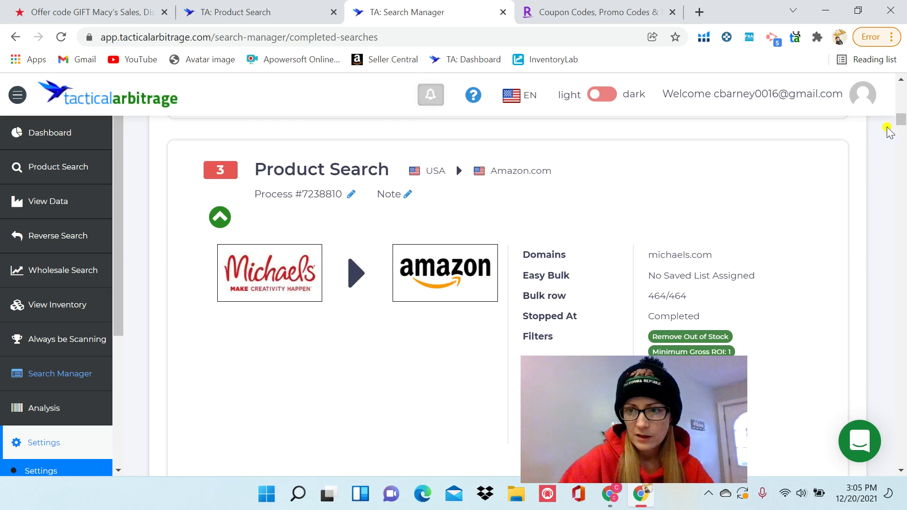
left_click_drag(901, 124, 902, 130)
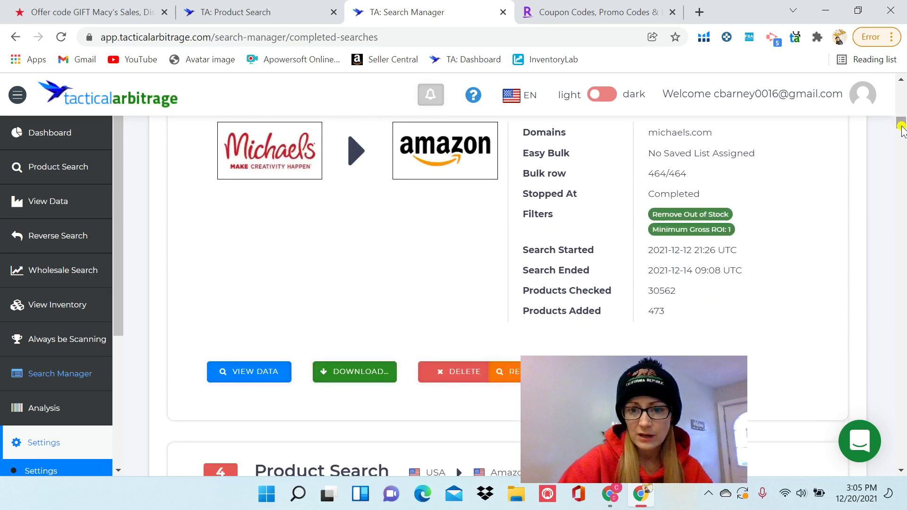
left_click_drag(902, 124, 904, 150)
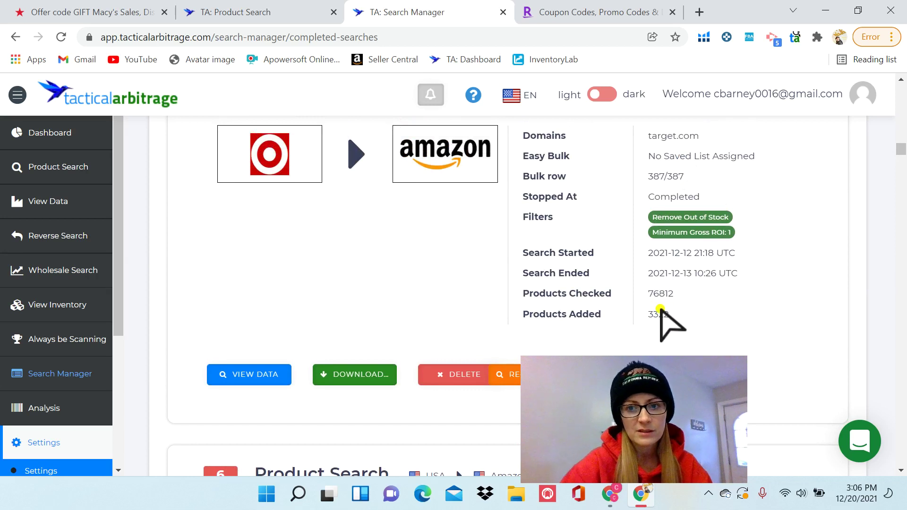
- Open the data of the completed target.com search and look through its first product matches
left_click(261, 383)
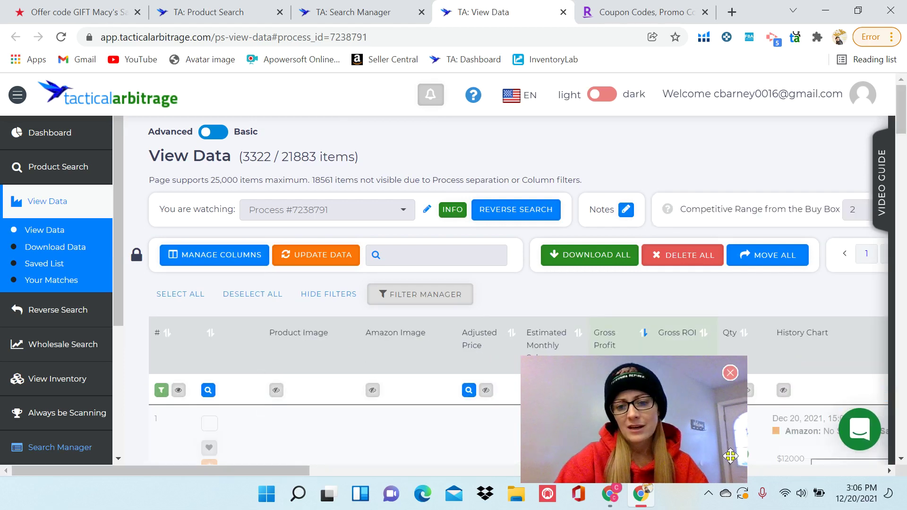
left_click_drag(706, 426, 748, 100)
left_click_drag(903, 93, 904, 98)
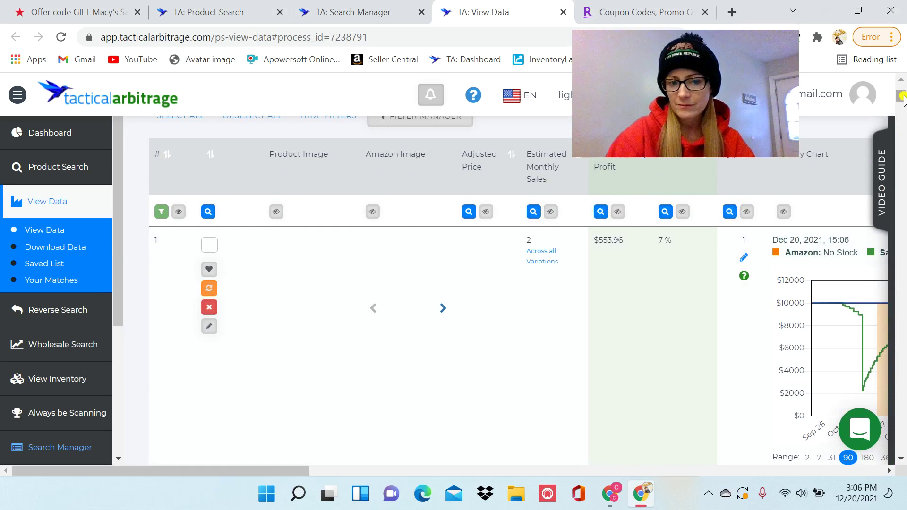
scroll(903, 98, "down", 2)
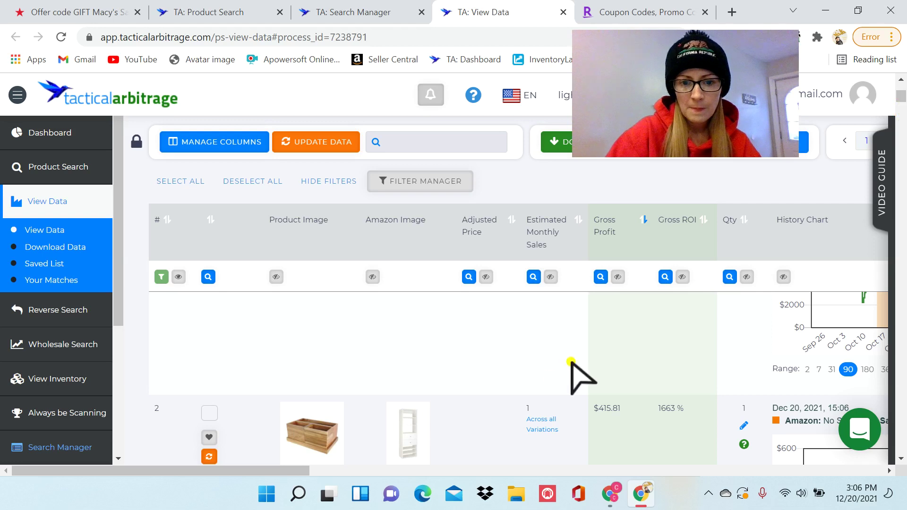
- Compare the product and Amazon images of the next Target matches, including the Cinnabon Classic Cinnamon Roll coffee pods
mouse_move(392, 442)
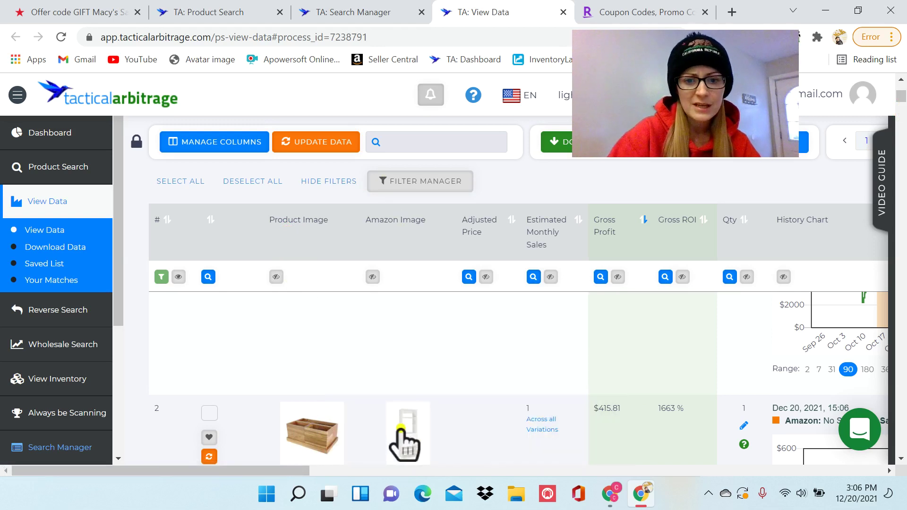
left_click_drag(901, 98, 903, 109)
left_click_drag(904, 110, 904, 116)
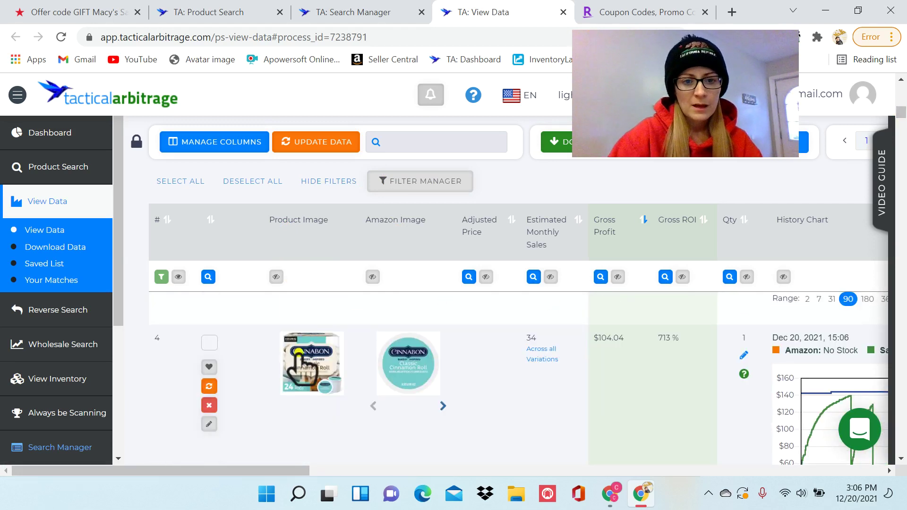
mouse_move(297, 367)
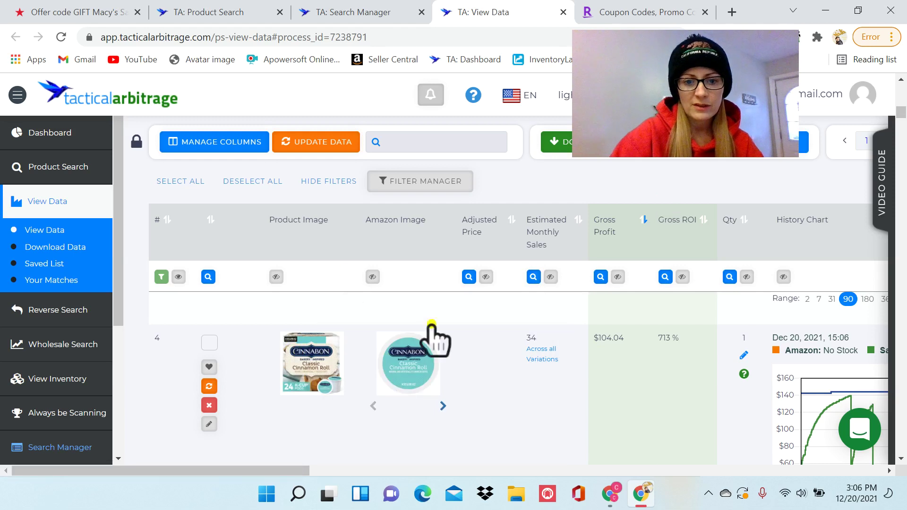
mouse_move(408, 362)
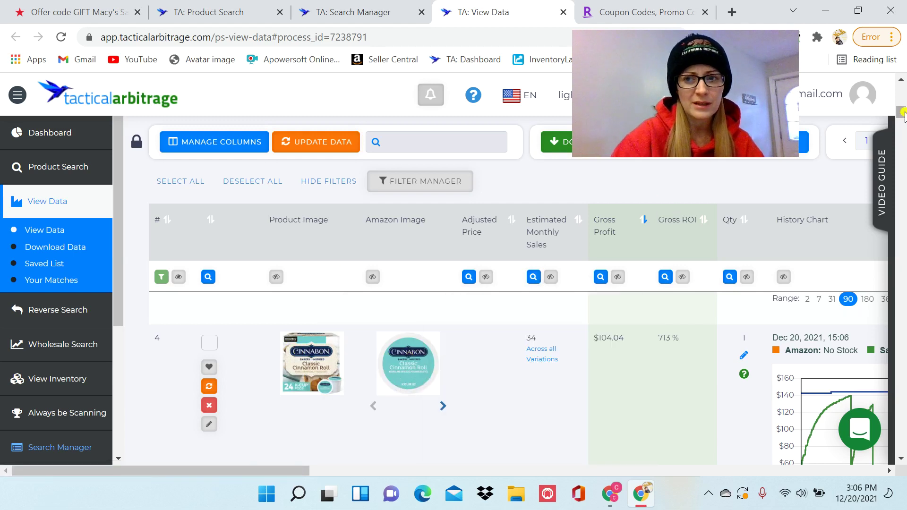
- In the Filter Manager for the Target results, set the minimum gross profit to 3 and the minimum gross ROI to 55
left_click_drag(902, 122, 903, 85)
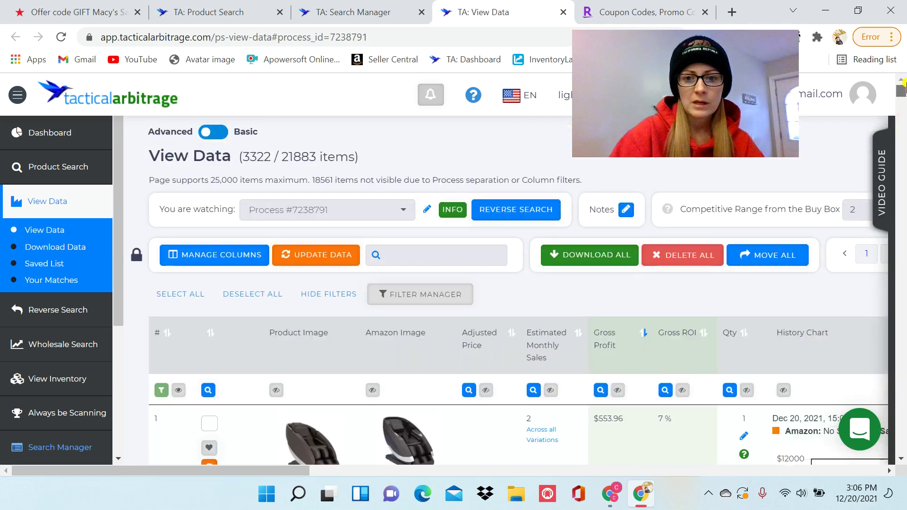
left_click(395, 295)
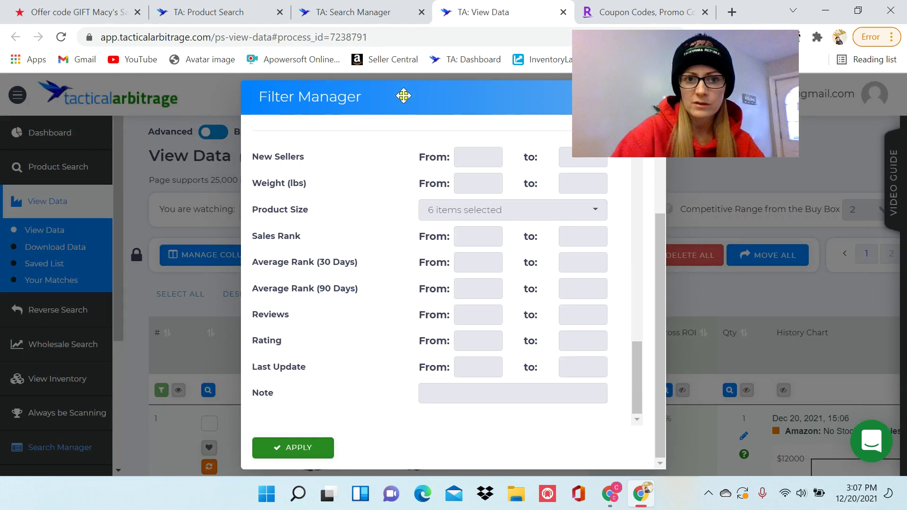
left_click_drag(665, 60, 773, 114)
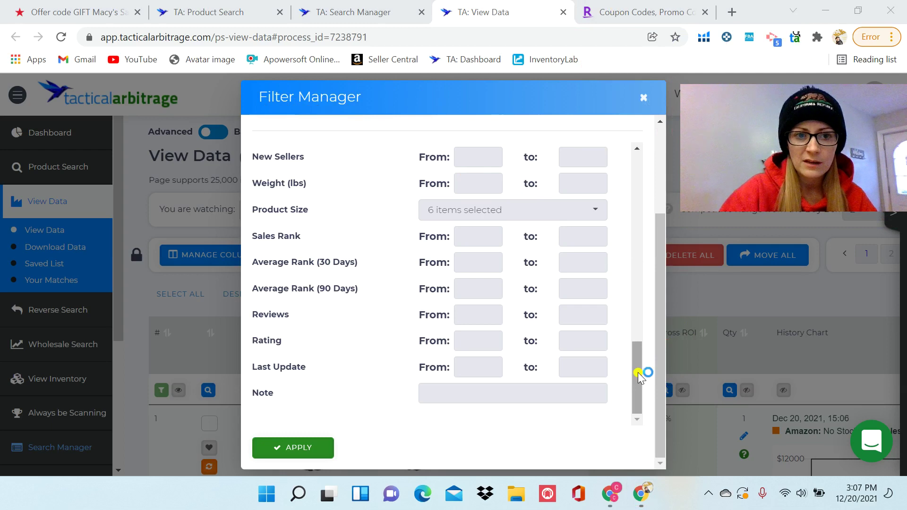
left_click_drag(638, 380, 647, 172)
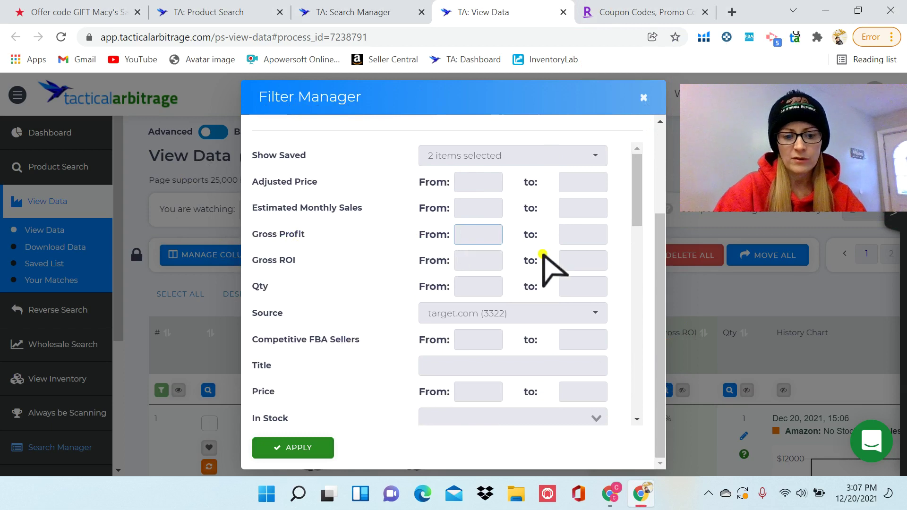
type("3")
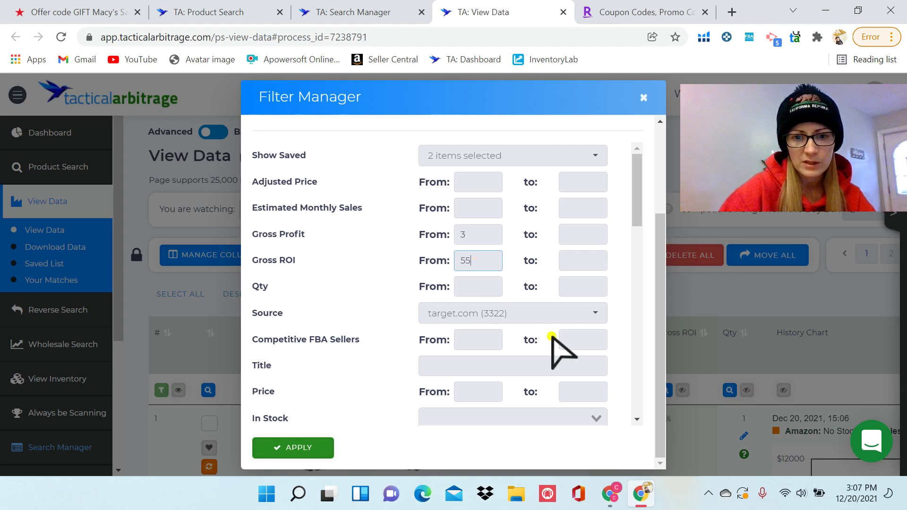
- Check the Source filter's options and set the maximum number of competitive FBA sellers to 20
left_click(595, 314)
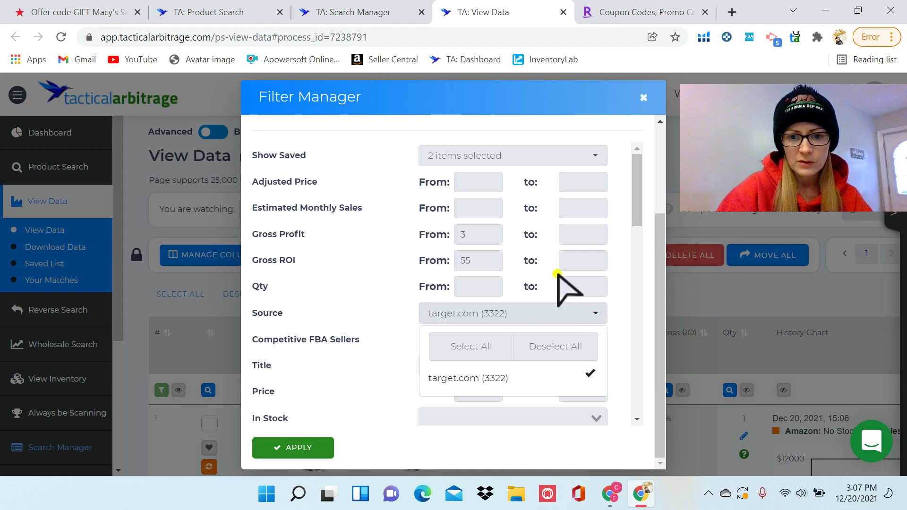
left_click(597, 315)
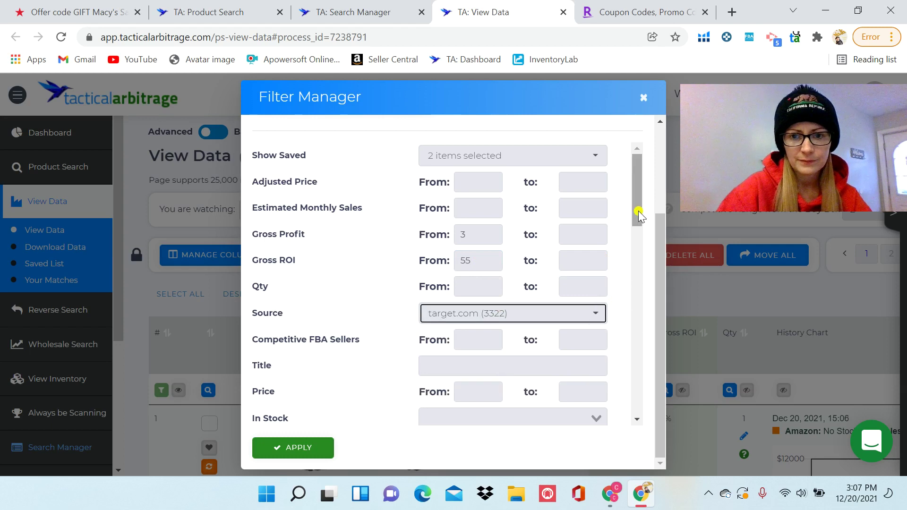
left_click_drag(637, 211, 543, 212)
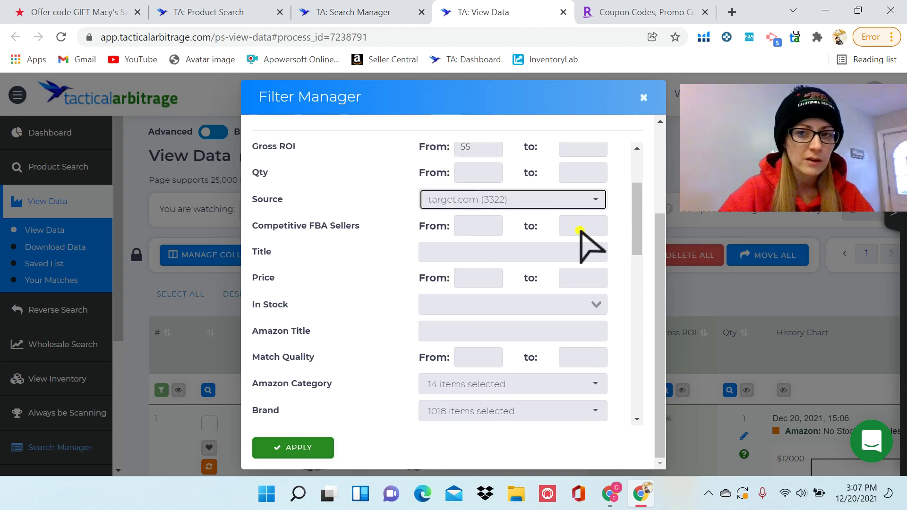
left_click(580, 230)
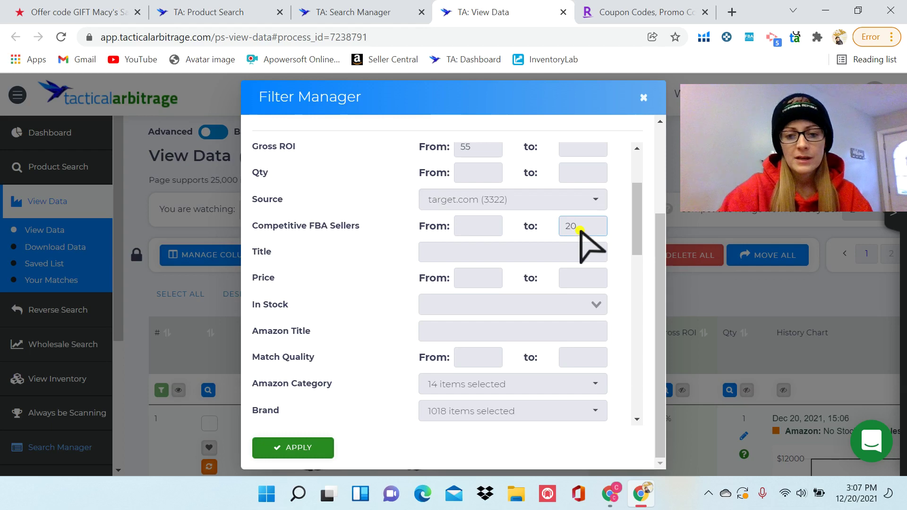
- In the Amazon Category filter, deselect Automotive and every category from Health & Household through Tools & Home Improvement
left_click_drag(634, 222, 640, 267)
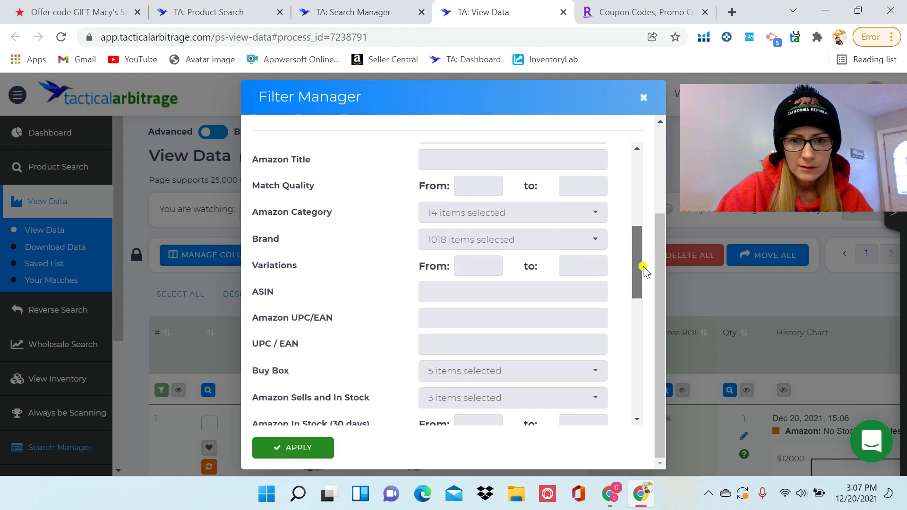
left_click(590, 212)
left_click_drag(607, 212, 622, 326)
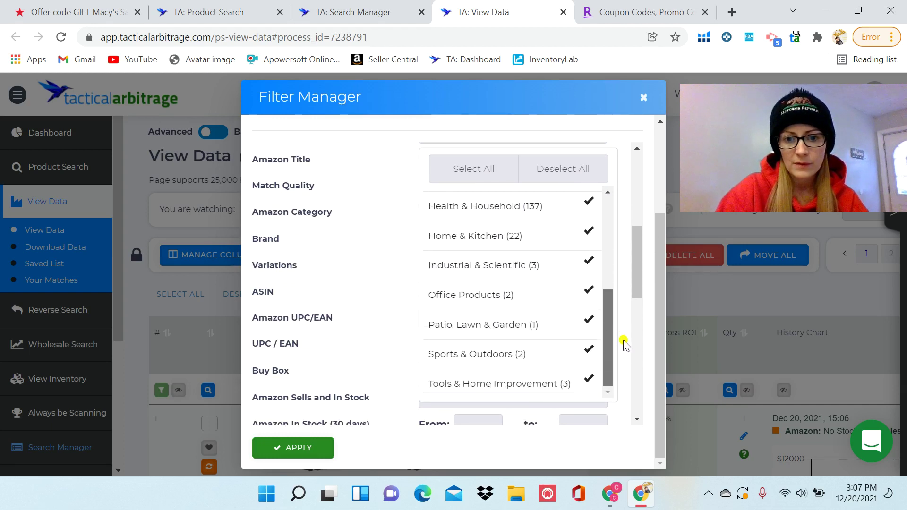
left_click_drag(624, 357, 609, 196)
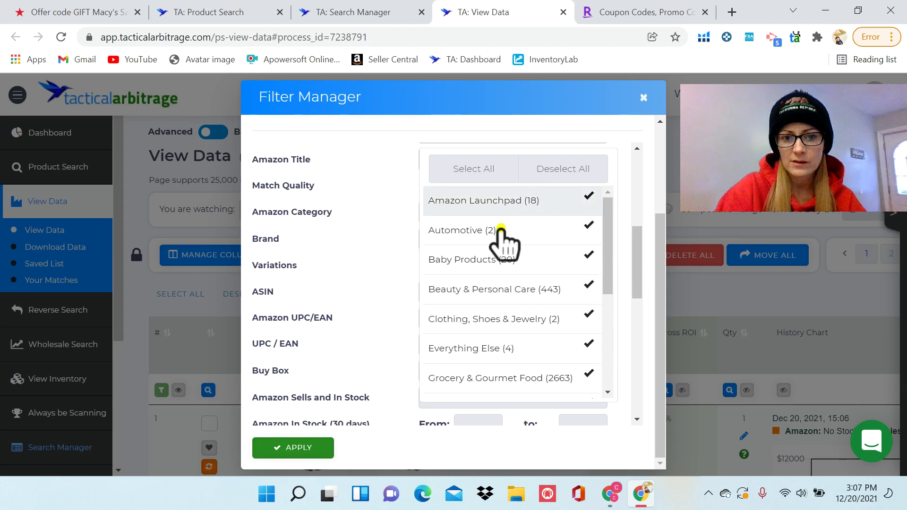
left_click(490, 240)
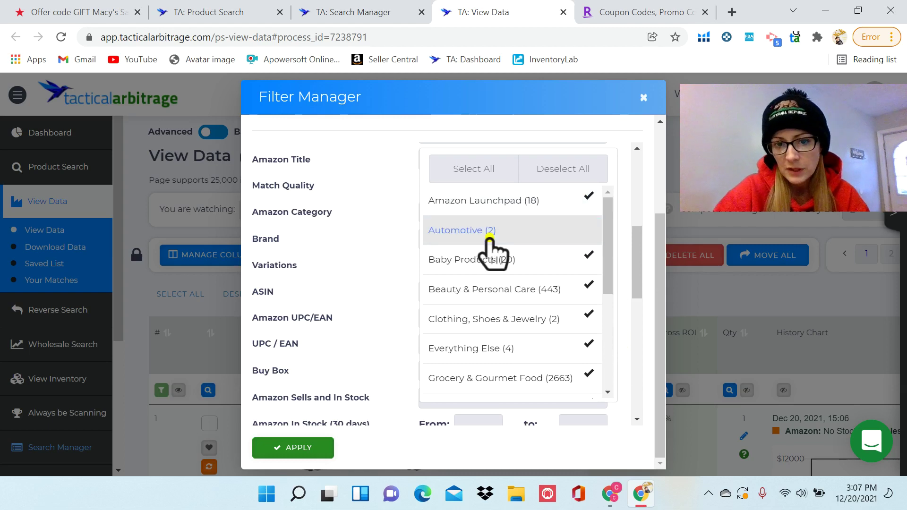
left_click_drag(609, 203, 617, 268)
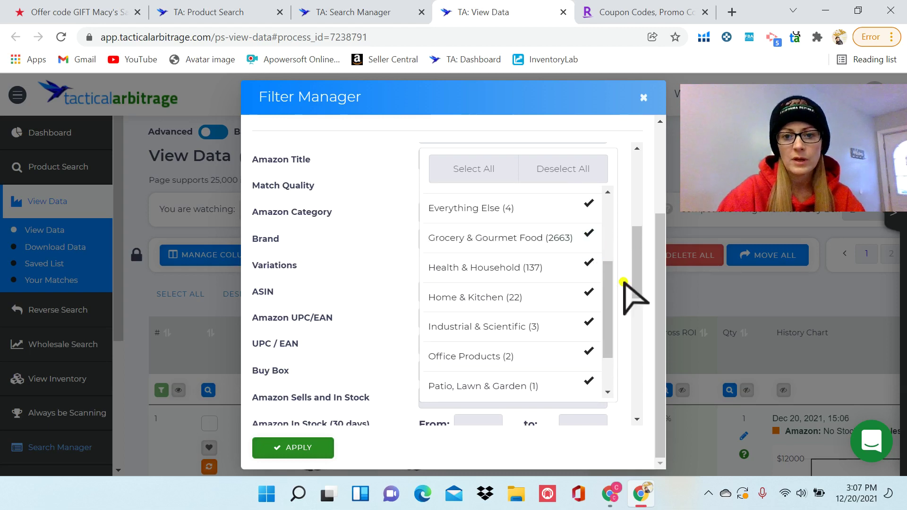
left_click(582, 268)
left_click(585, 299)
left_click(585, 333)
left_click(586, 361)
left_click(586, 395)
left_click_drag(605, 334, 613, 367)
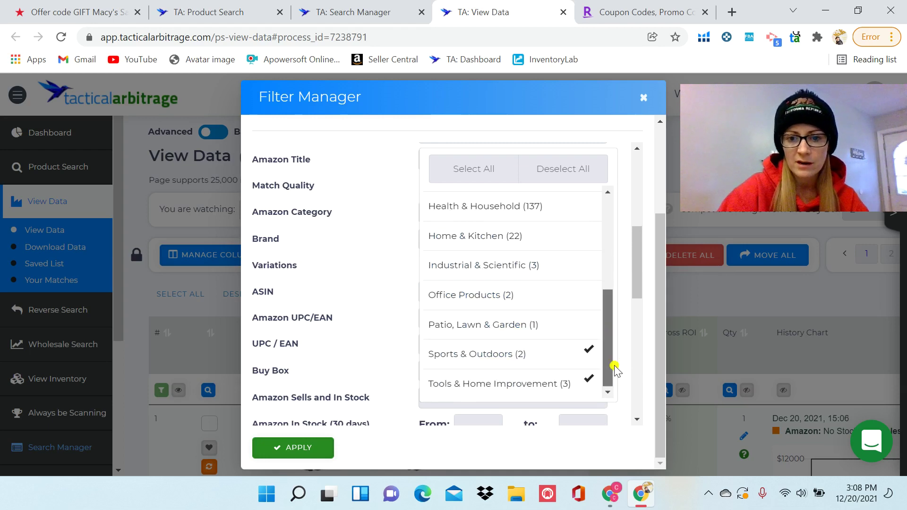
left_click(579, 366)
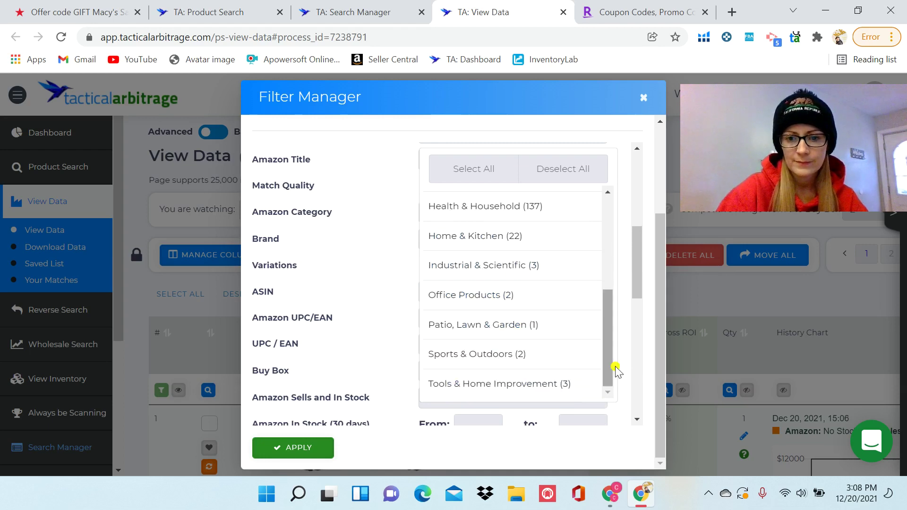
- Also deselect the Everything Else, Clothing, Shoes & Jewelry, Beauty & Personal Care, Baby Products and Amazon Launchpad categories
left_click_drag(611, 367, 597, 296)
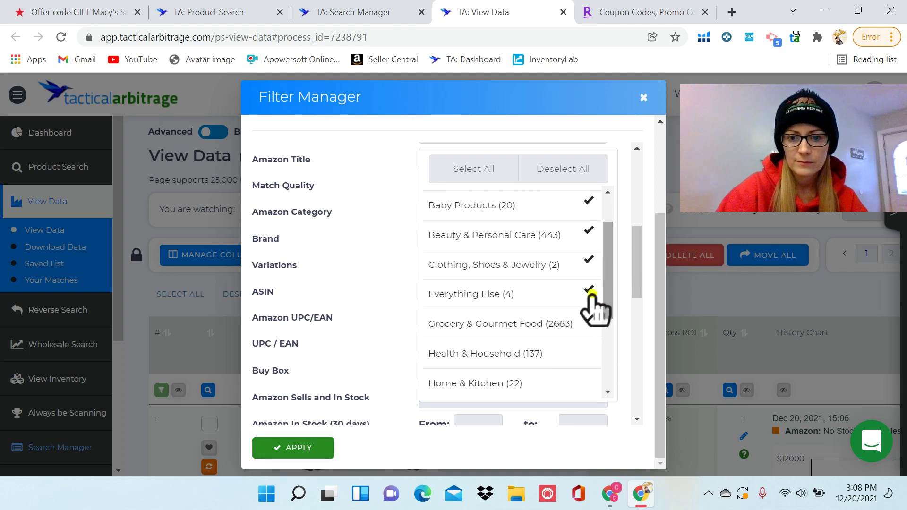
left_click(589, 293)
left_click(587, 264)
left_click(587, 234)
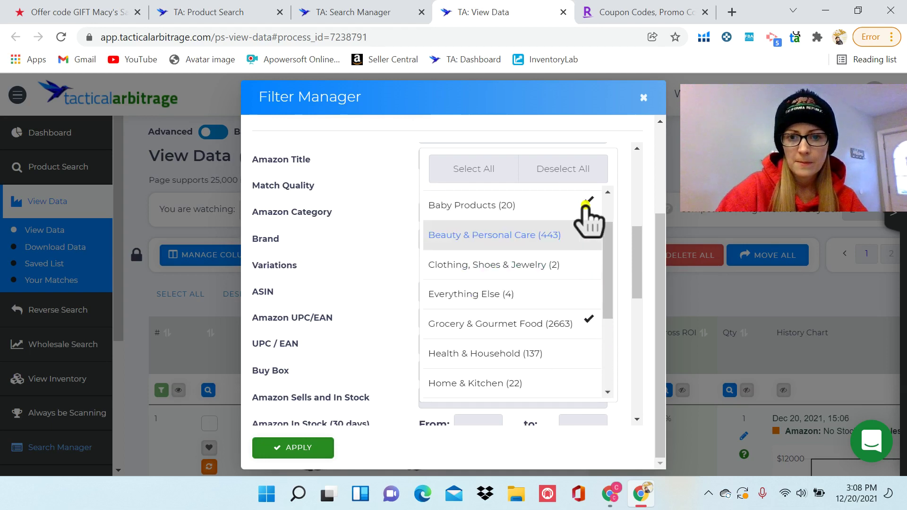
left_click(589, 206)
left_click_drag(608, 240, 611, 200)
left_click(591, 204)
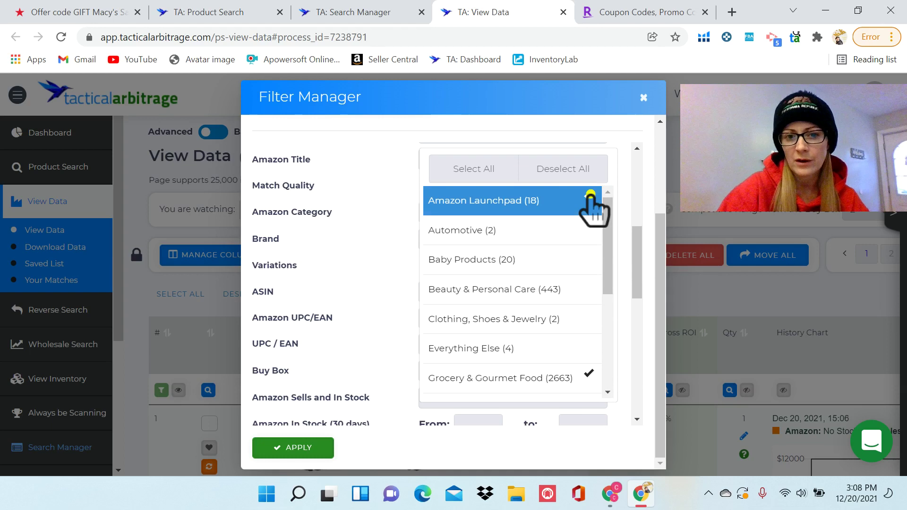
left_click(394, 206)
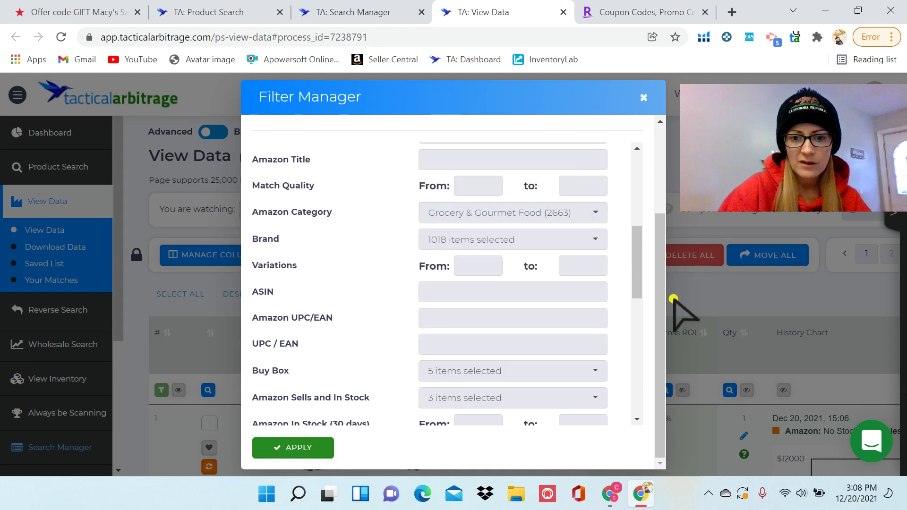
- Set the minimum Reviews value to 4, deselect Yes for Amazon Sells and In Stock, and apply the filters
left_click_drag(641, 248, 640, 385)
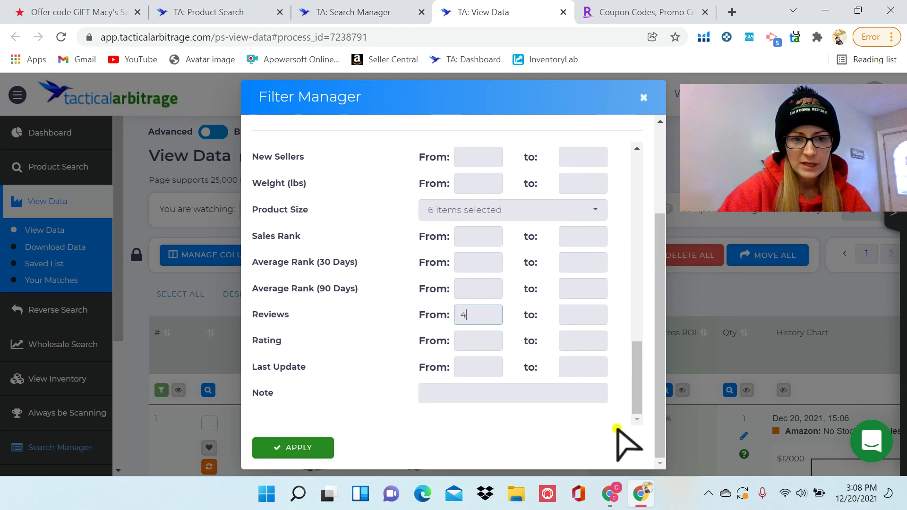
left_click_drag(637, 405, 635, 392)
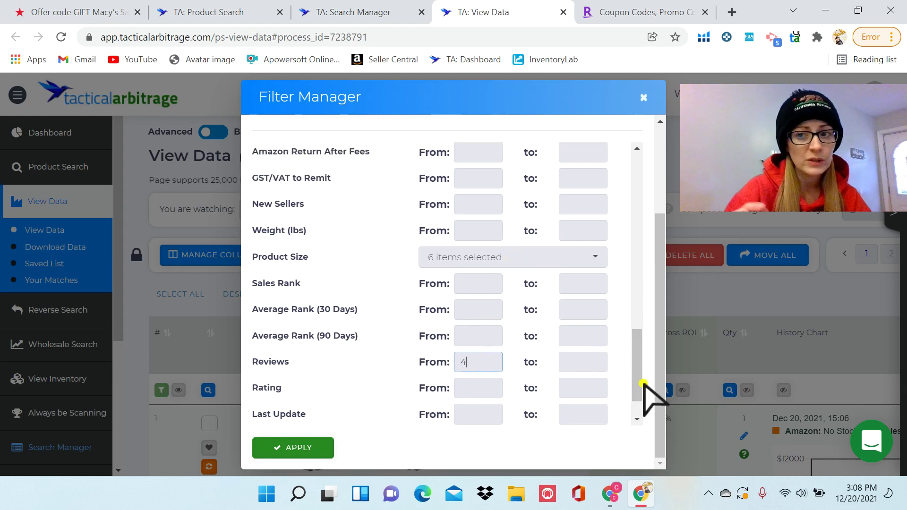
left_click_drag(641, 384, 635, 334)
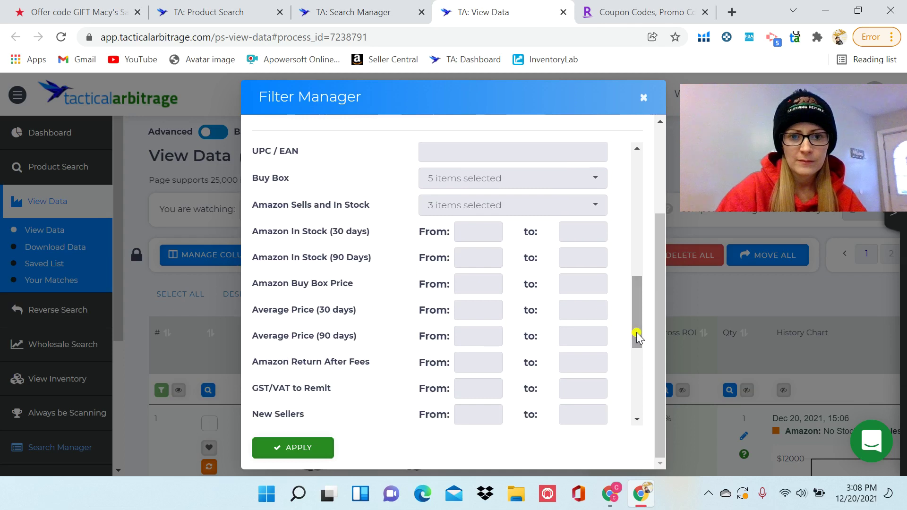
left_click(533, 202)
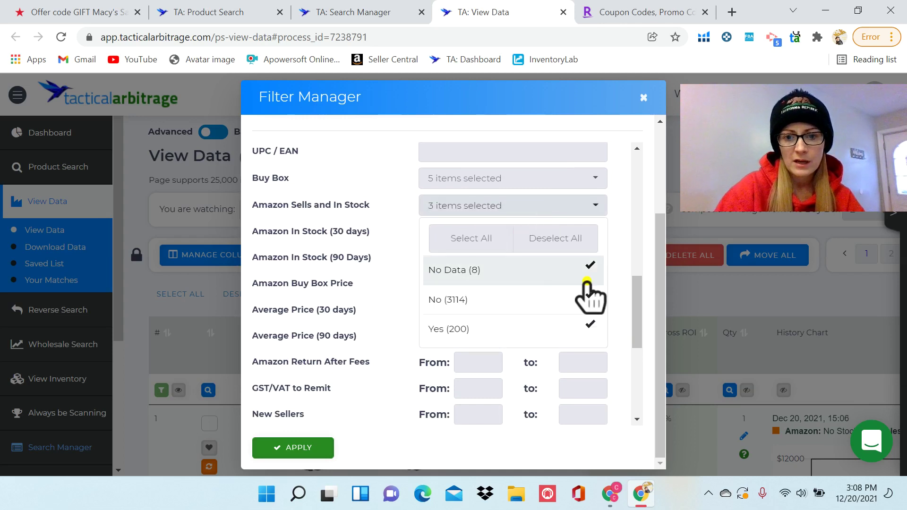
left_click(594, 330)
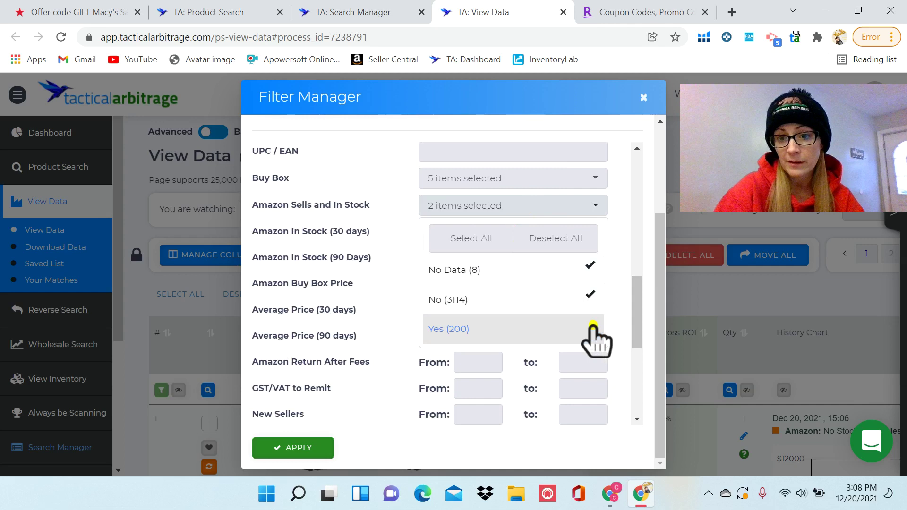
left_click_drag(638, 312, 630, 359)
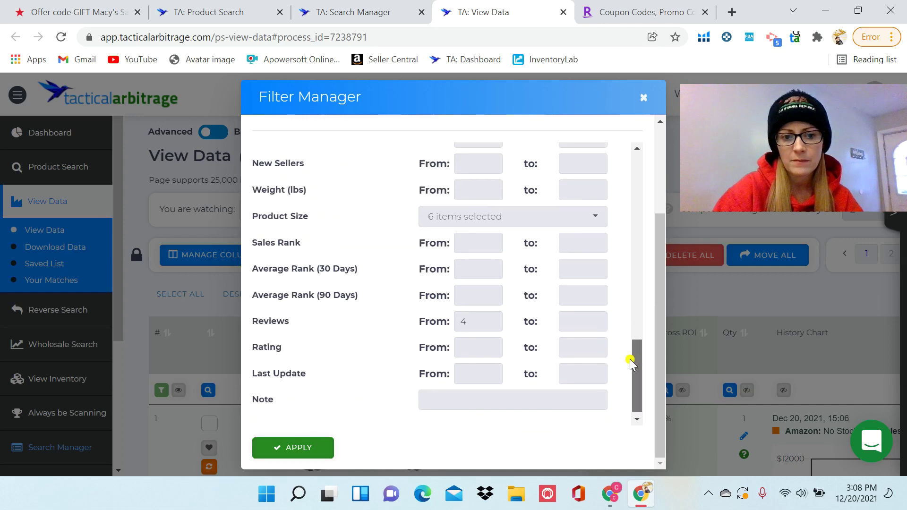
left_click(280, 448)
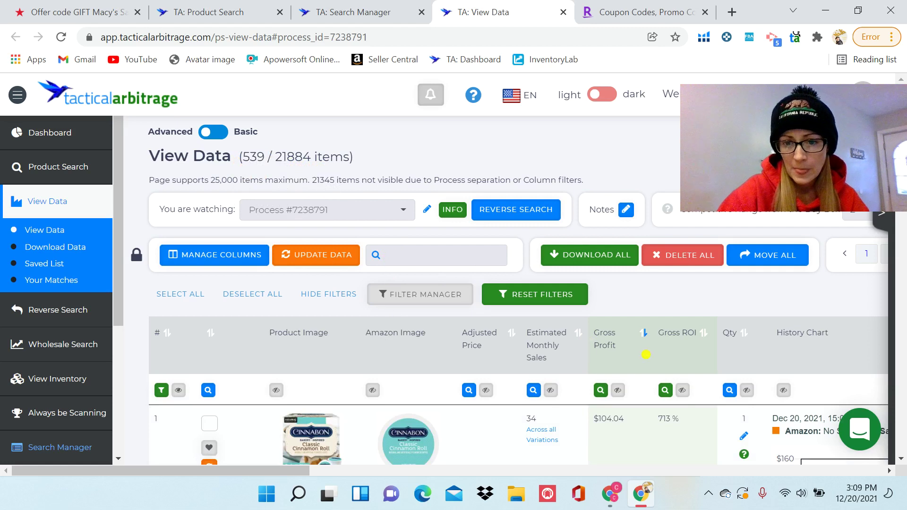
- Switch the filtered matches' gross profit sorting to lowest first and back to highest first
left_click(645, 334)
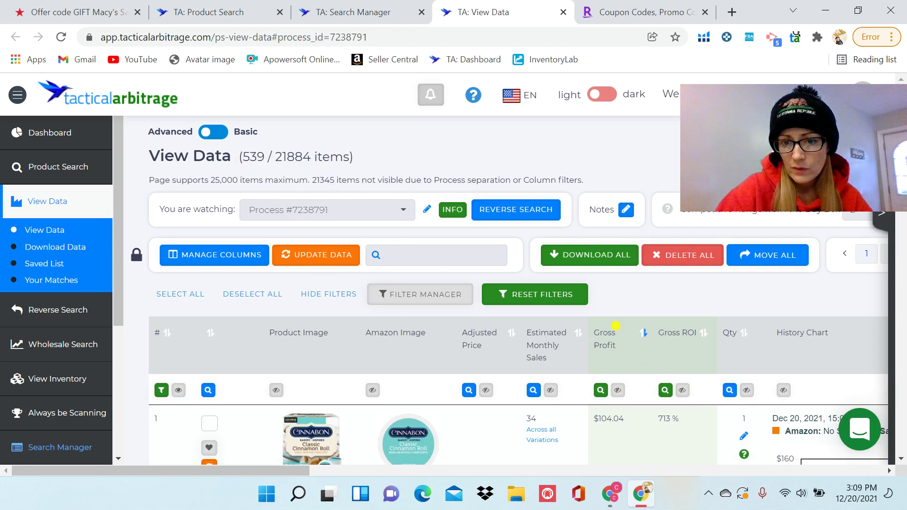
left_click(643, 333)
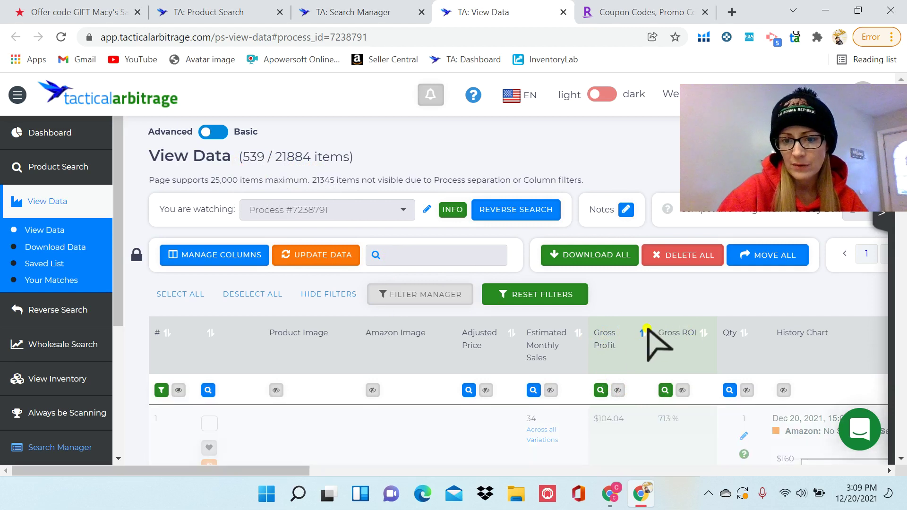
left_click(644, 333)
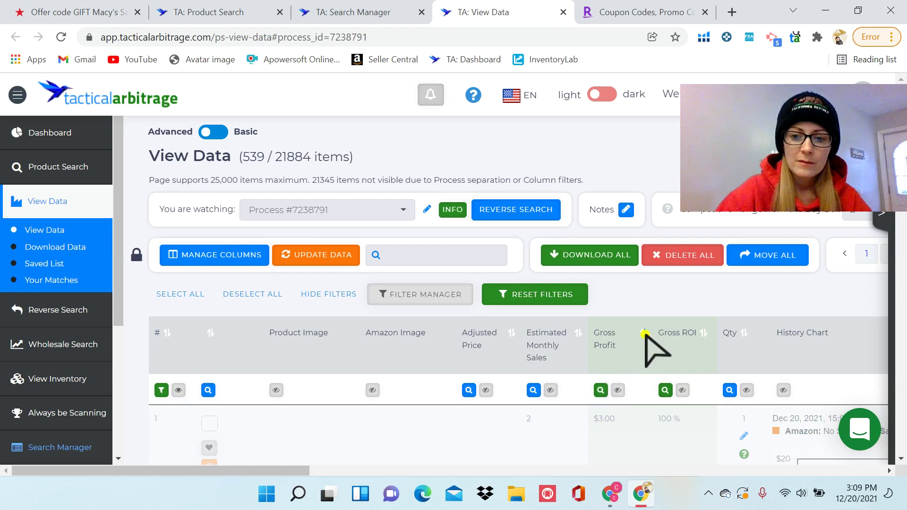
left_click_drag(842, 163, 683, 123)
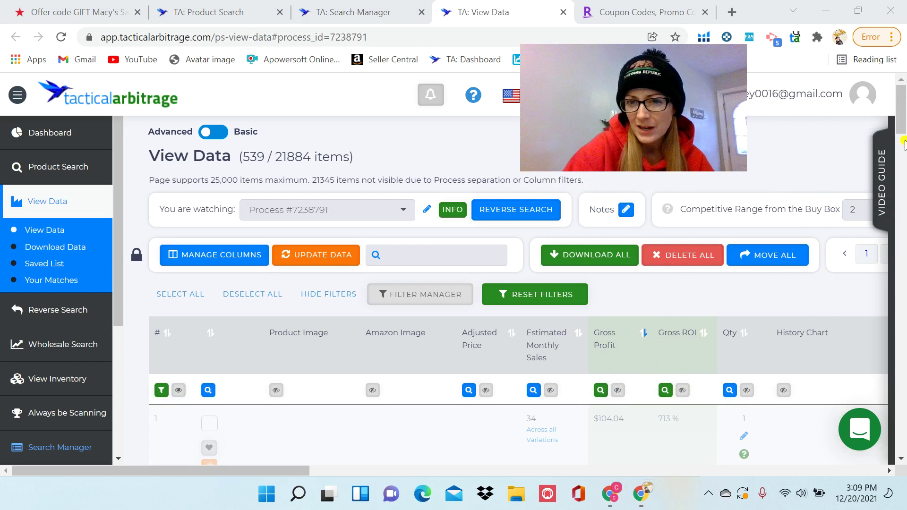
- Examine the first two matches, Cinnabon coffee pods and Annie's fruit snacks, comparing their product and Amazon images, gross profit and history chart
left_click_drag(901, 111, 901, 124)
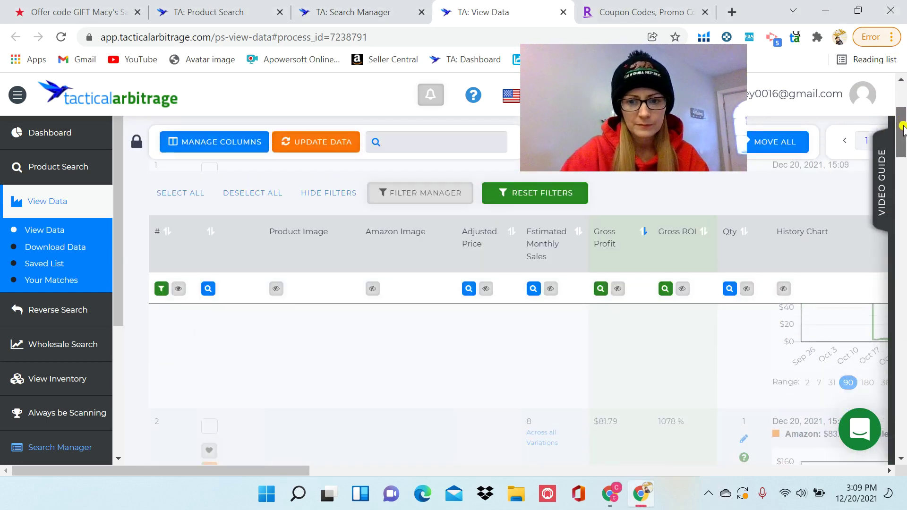
scroll(876, 331, "up", 2)
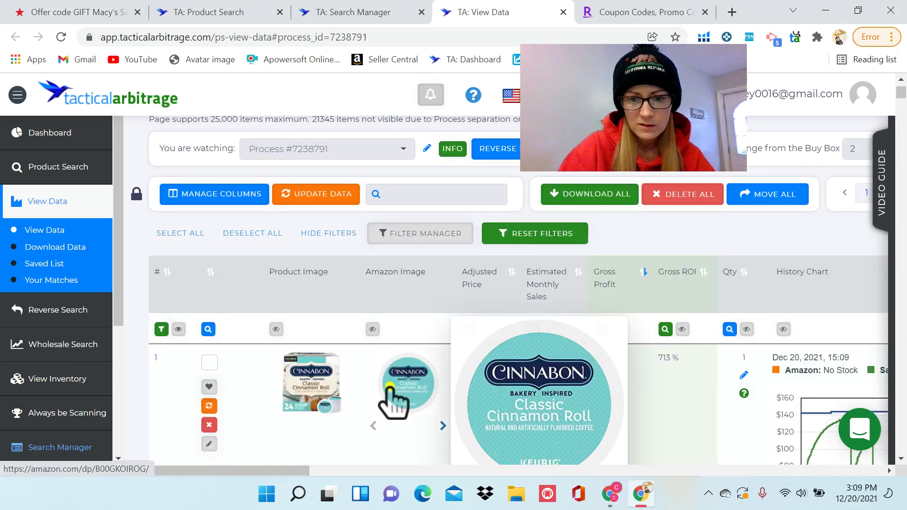
left_click_drag(901, 95, 902, 103)
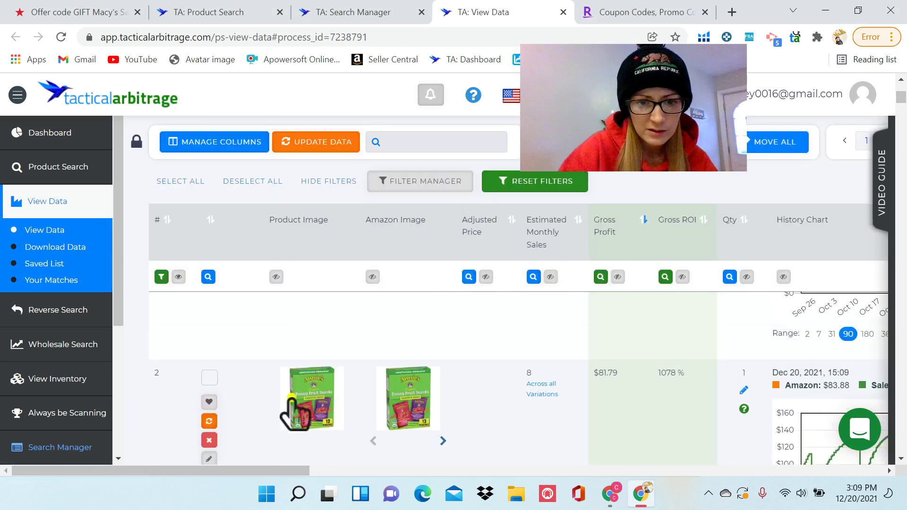
mouse_move(305, 404)
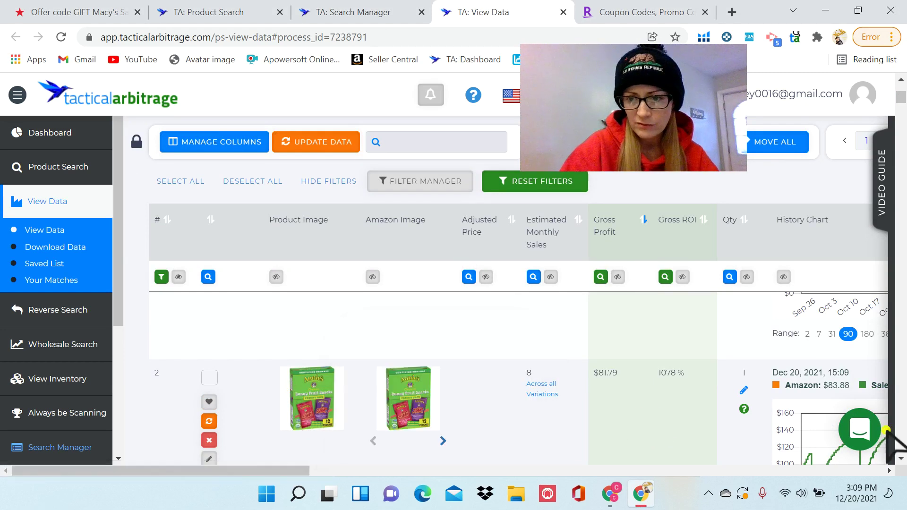
left_click(902, 462)
left_click(902, 462)
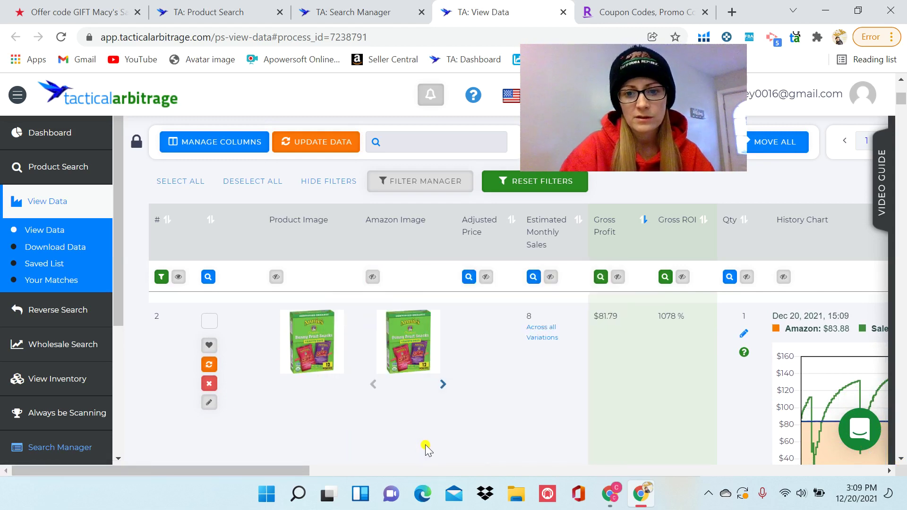
scroll(900, 459, "down", 2)
left_click(900, 461)
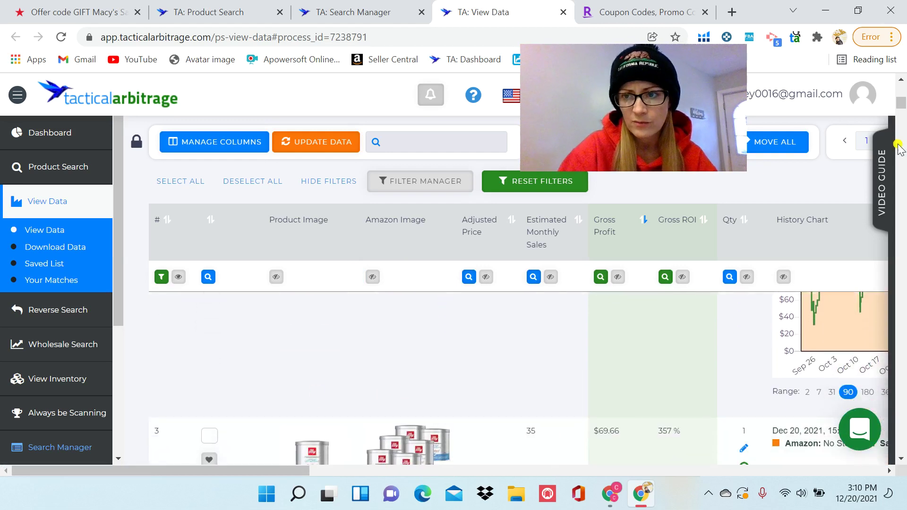
left_click(901, 80)
left_click(901, 80)
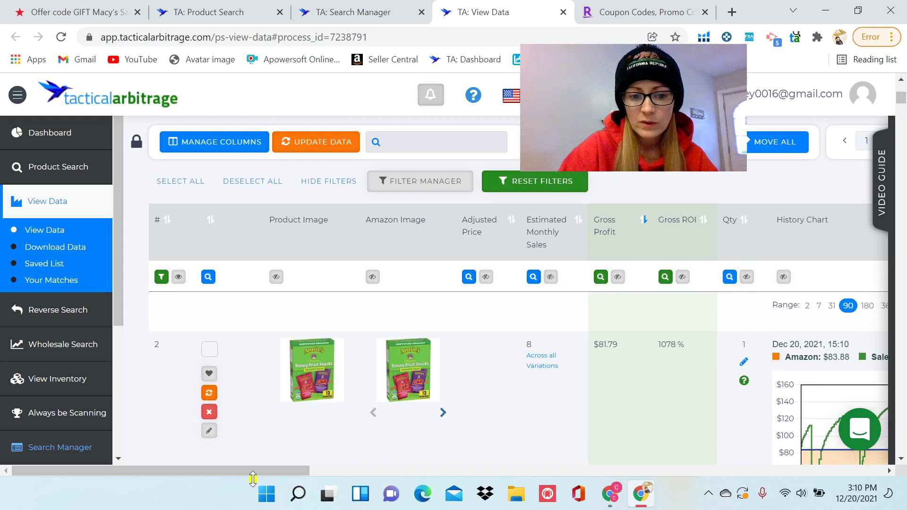
left_click_drag(264, 474, 304, 473)
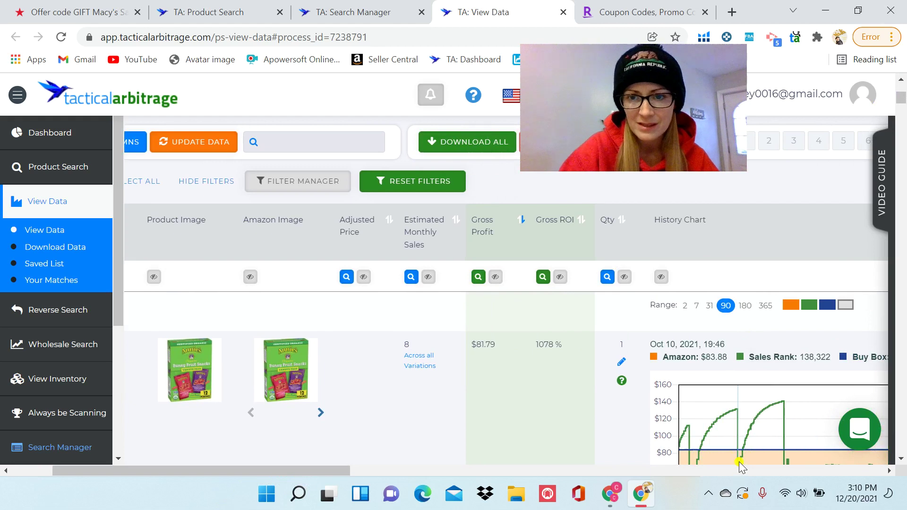
left_click_drag(325, 466, 267, 461)
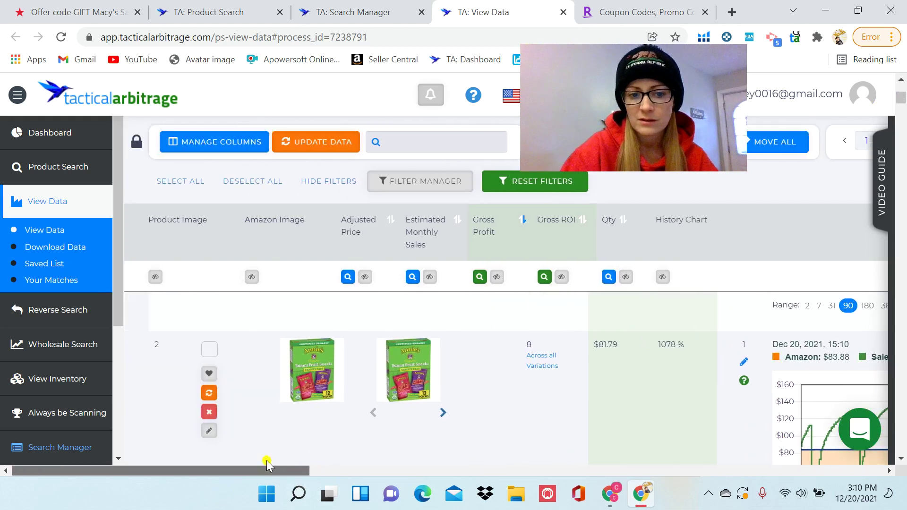
- Compare product images with Amazon images for the illy coffee, Goldfish and MiO matches, checking their estimated sales and gross profit
left_click_drag(901, 98, 903, 111)
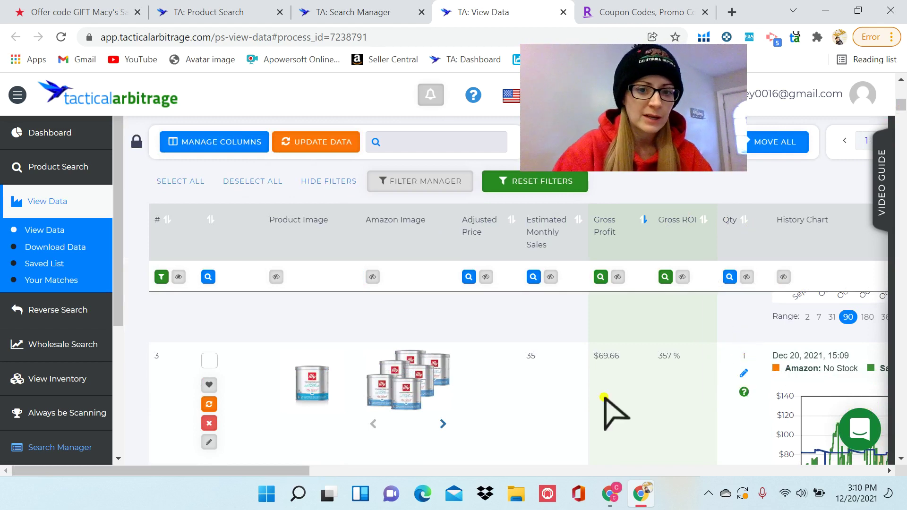
mouse_move(416, 403)
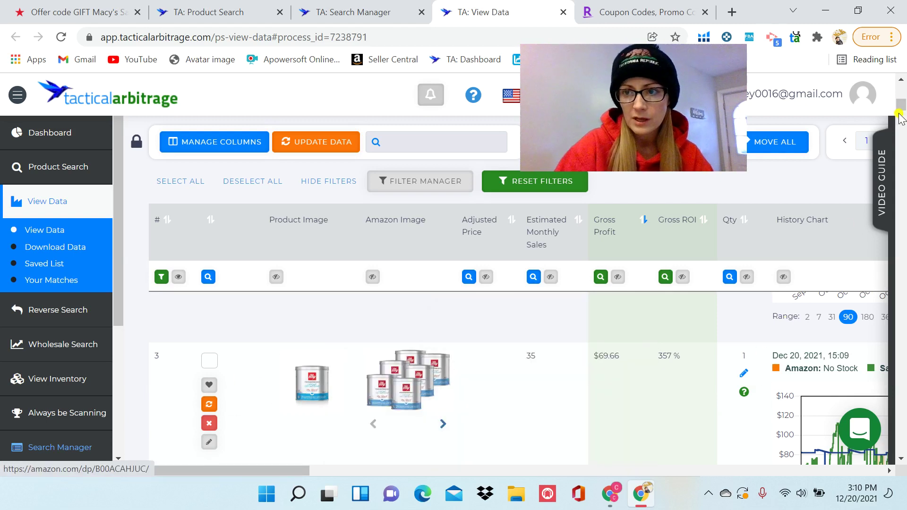
left_click_drag(902, 112, 904, 118)
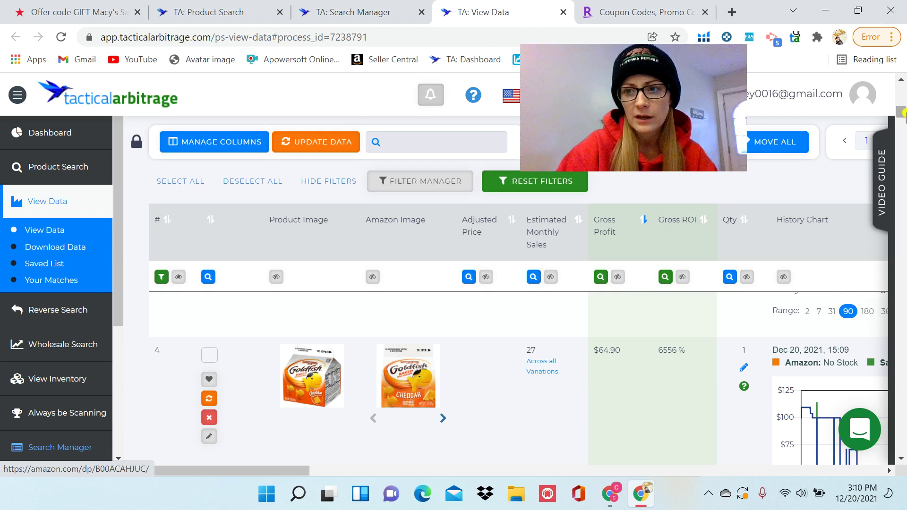
left_click_drag(902, 116, 904, 121)
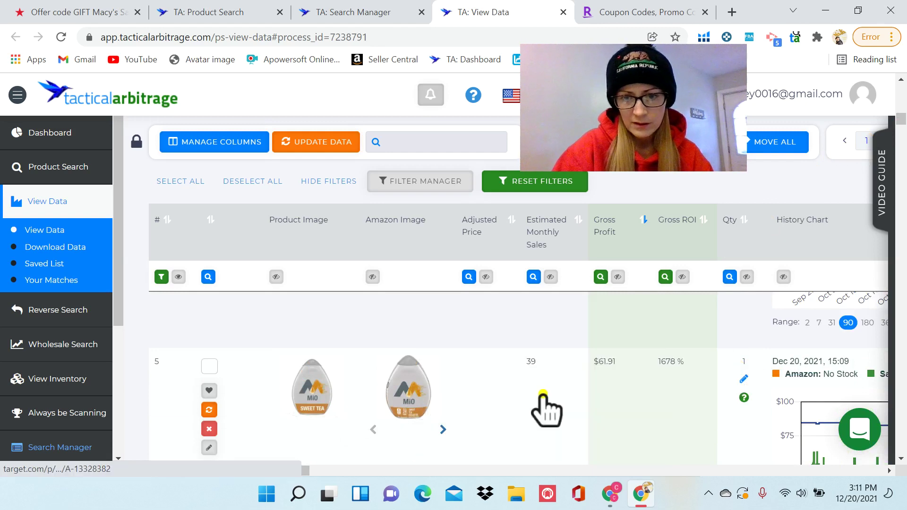
left_click_drag(902, 122, 902, 130)
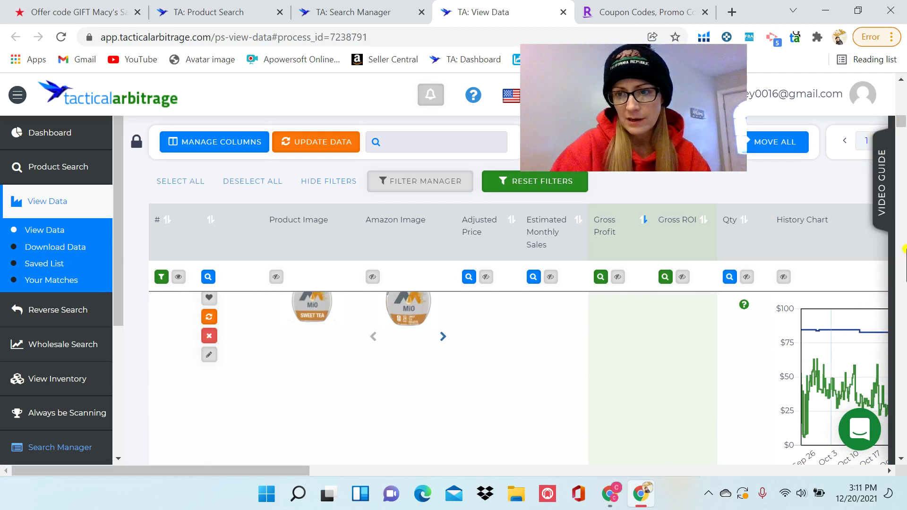
- Open the Amazon listing of the MiO Sweet Tea match, check the pack size in its title, and close the listing
left_click_drag(900, 123, 900, 119)
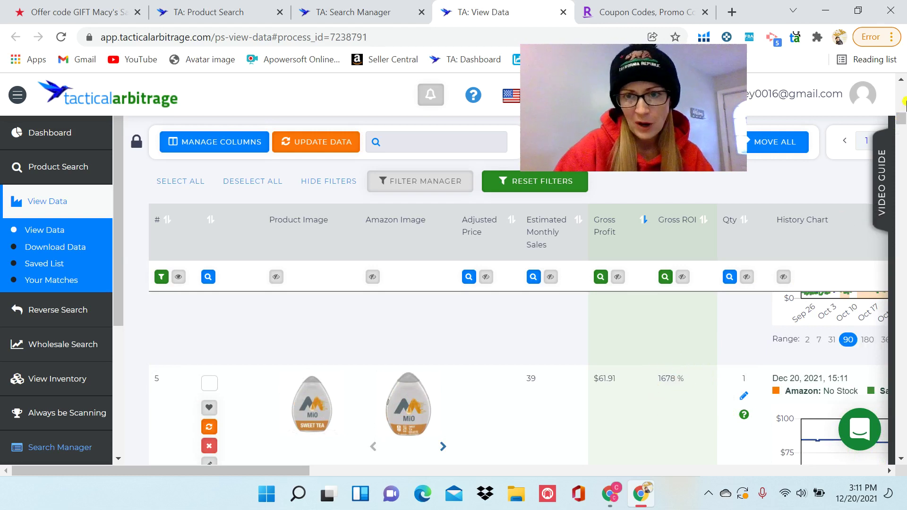
scroll(903, 114, "down", 1)
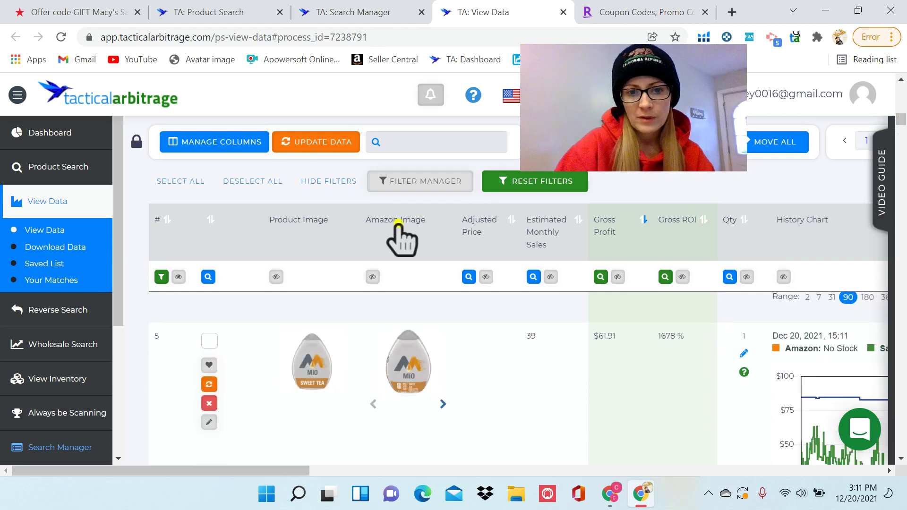
left_click(411, 362)
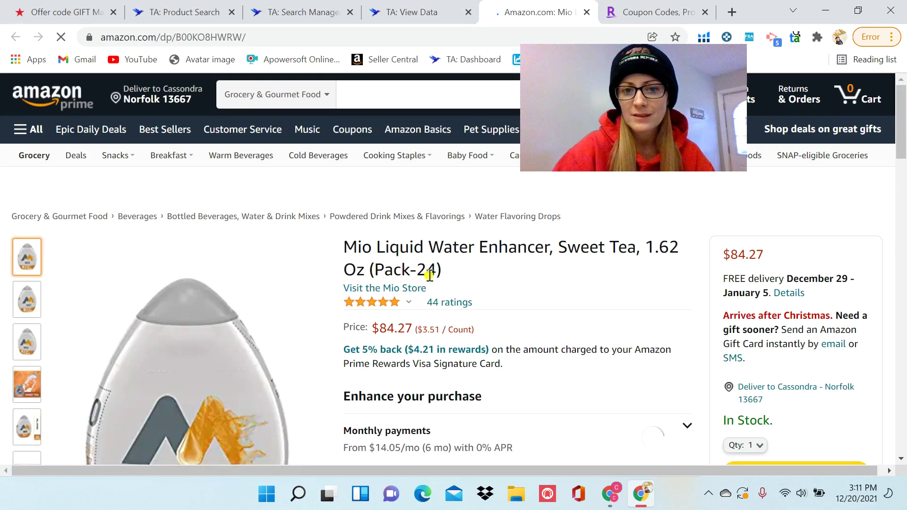
left_click_drag(443, 271, 379, 269)
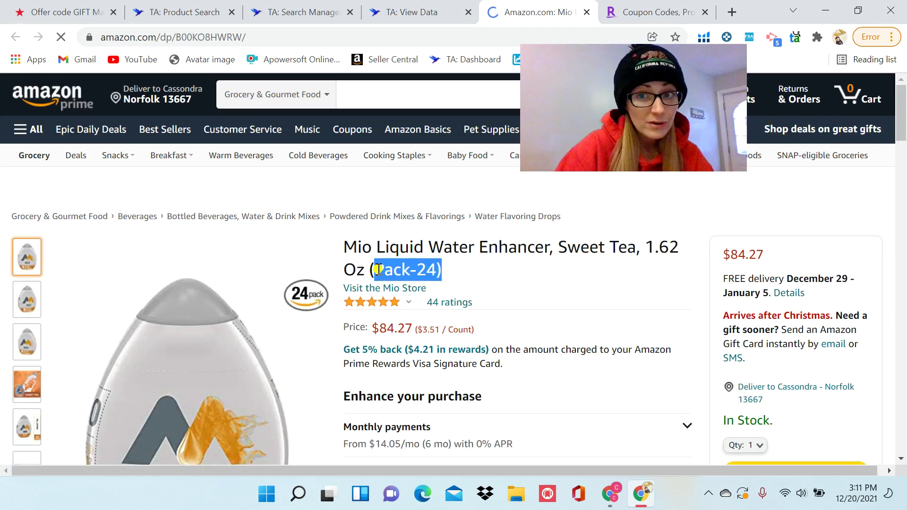
left_click(588, 12)
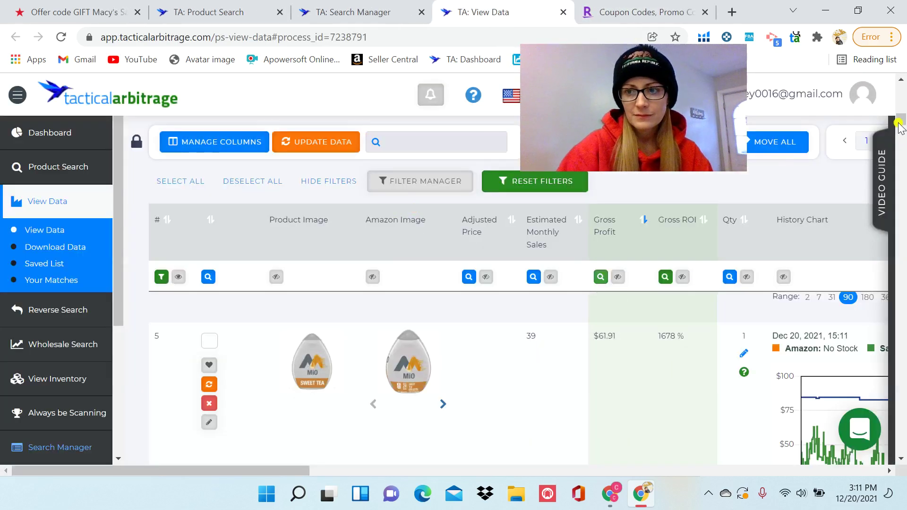
- Examine the Ritz cracker sandwiches match, comparing its enlarged product image with the Amazon image
scroll(902, 137, "down", 4)
scroll(903, 130, "down", 1)
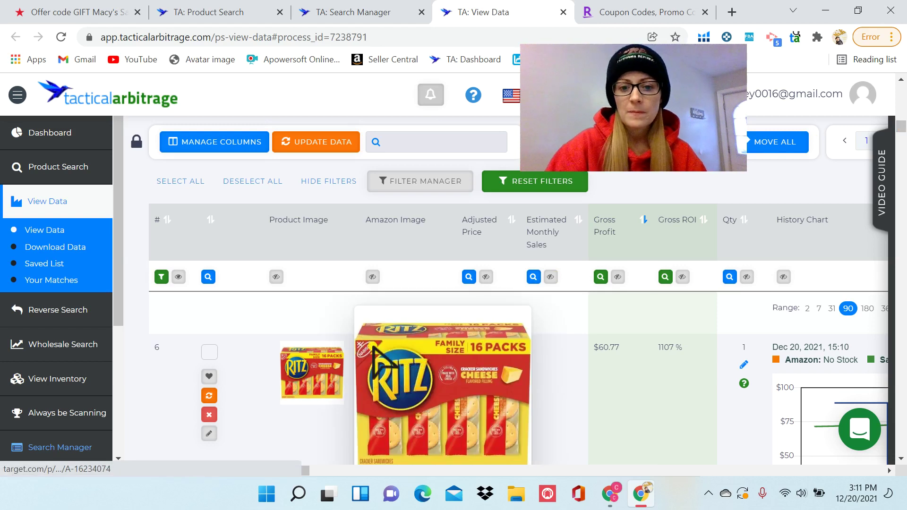
mouse_move(388, 378)
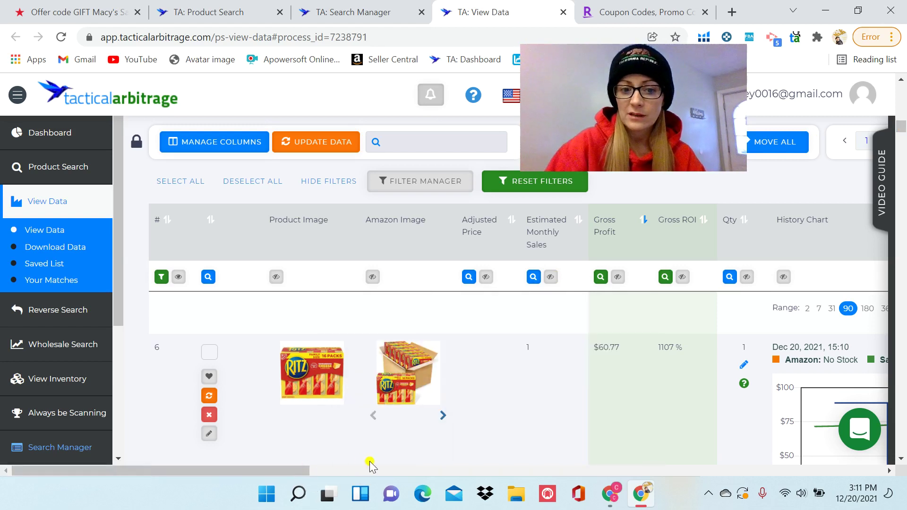
left_click_drag(370, 462, 326, 469)
left_click(518, 419)
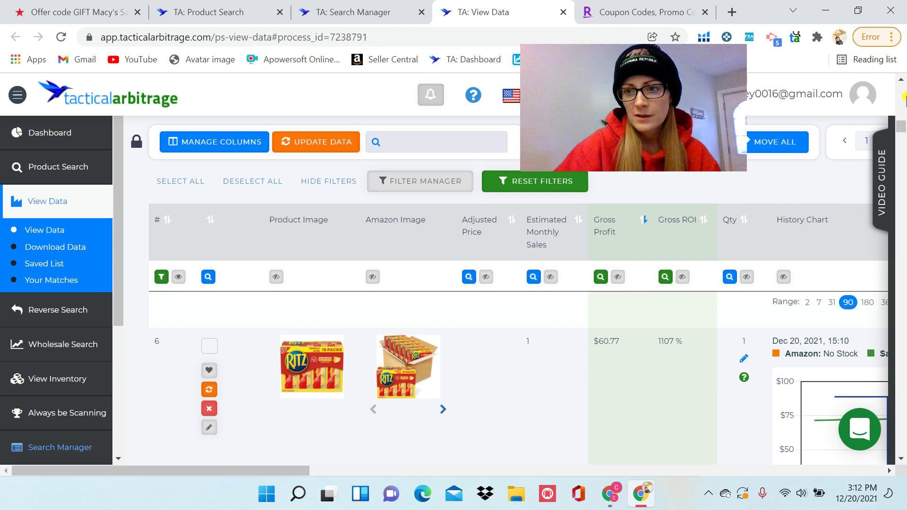
- Review the lower-ranked matches from Caribou coffee pods to the Texas Toast croutons, comparing pack quantities, images, gross profit and monthly sales
left_click_drag(902, 129, 903, 147)
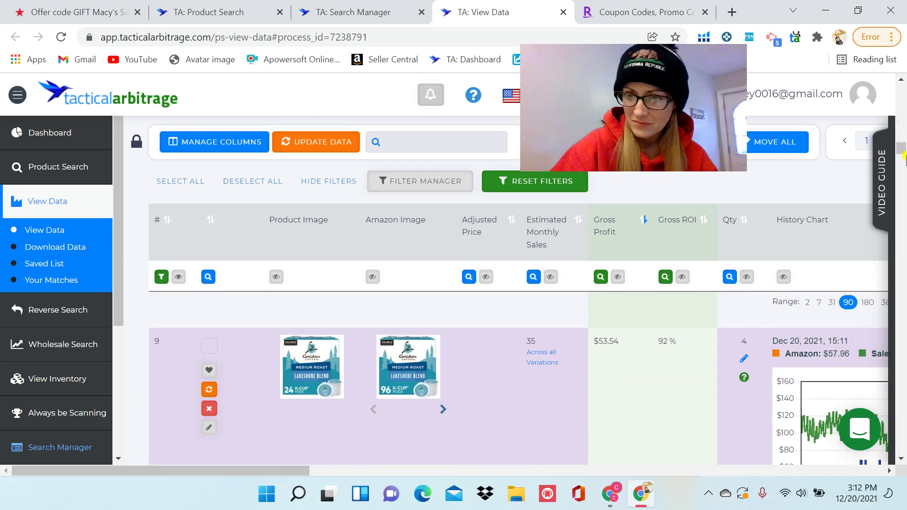
left_click_drag(903, 147, 903, 162)
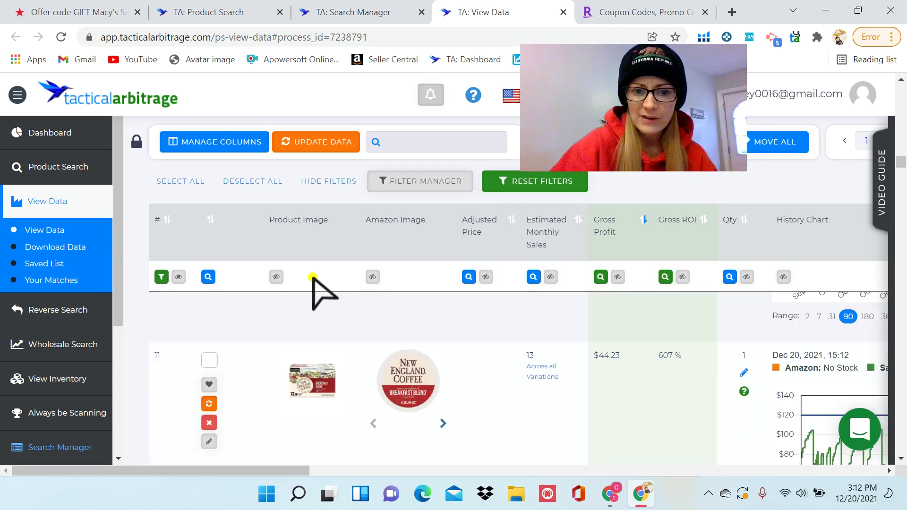
left_click_drag(903, 160, 903, 179)
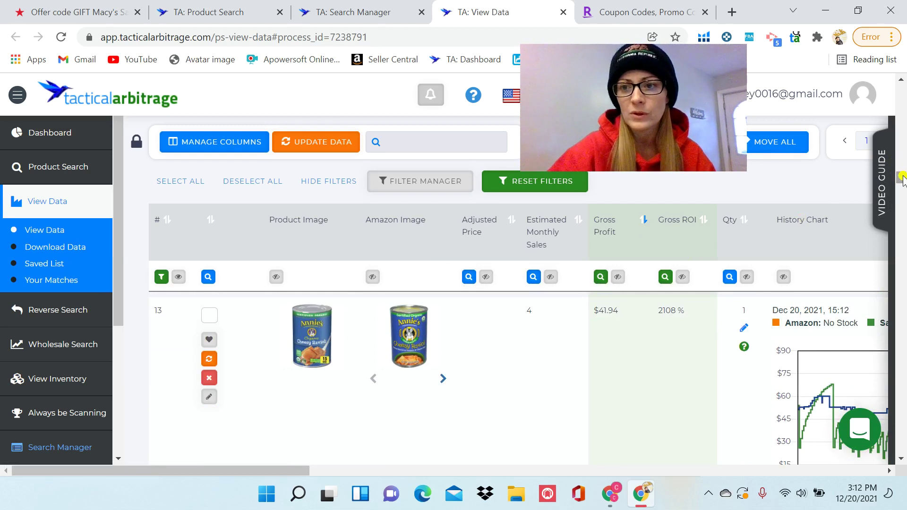
left_click_drag(902, 179, 903, 185)
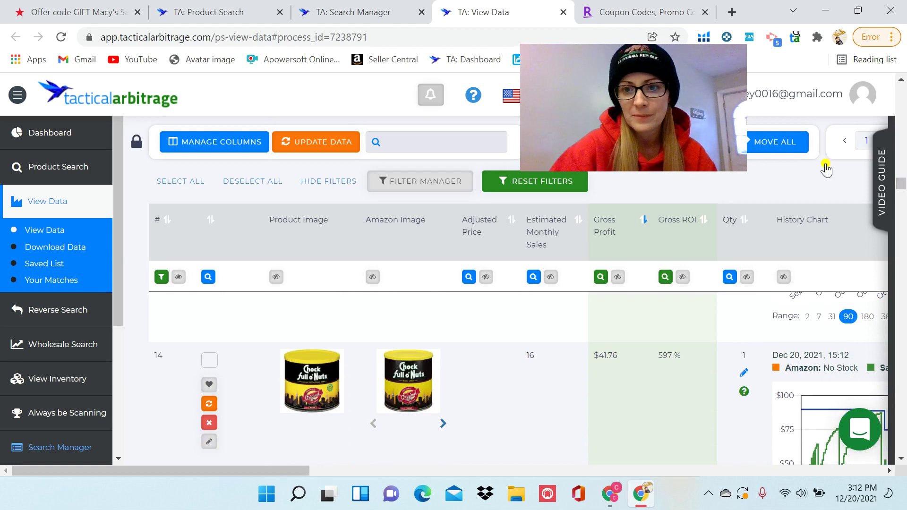
left_click_drag(902, 189, 904, 215)
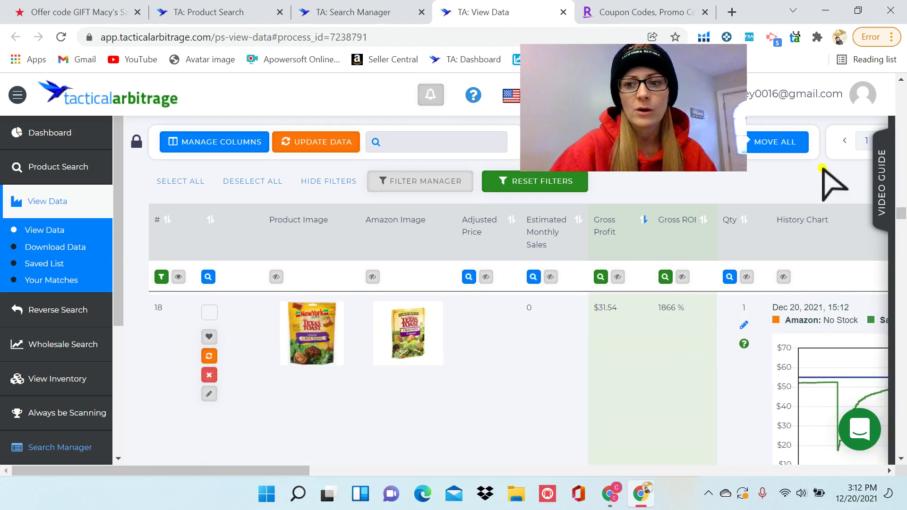